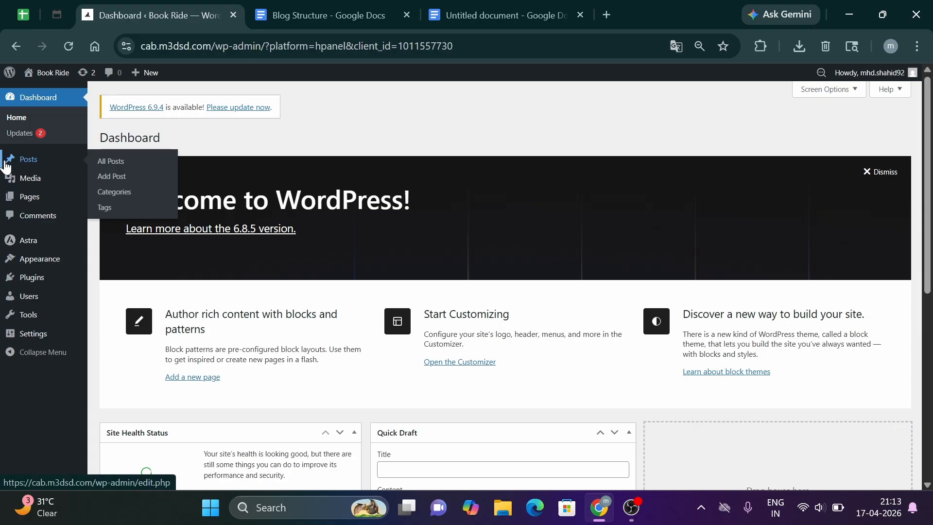
Open the Blog Structure document and examine the Search Intent and Keywords & Research sections of the SEO checklist
mouse_move(34, 161)
left_click(328, 20)
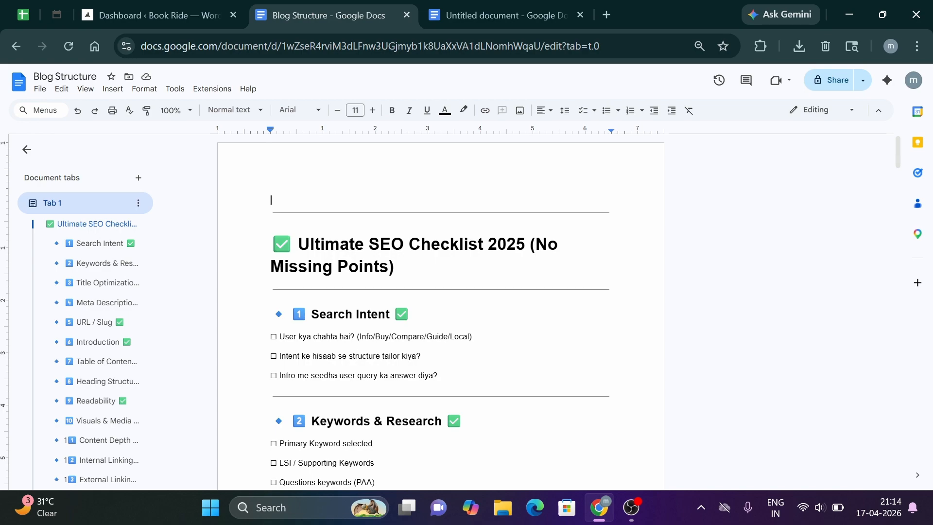
scroll(440, 310, "down", 3)
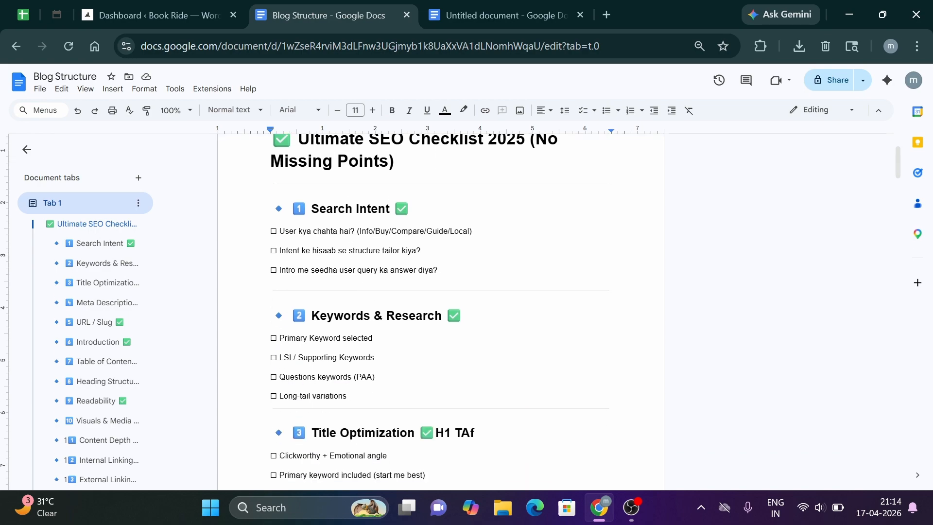
scroll(440, 310, "up", 2)
left_click_drag(311, 274, 390, 275)
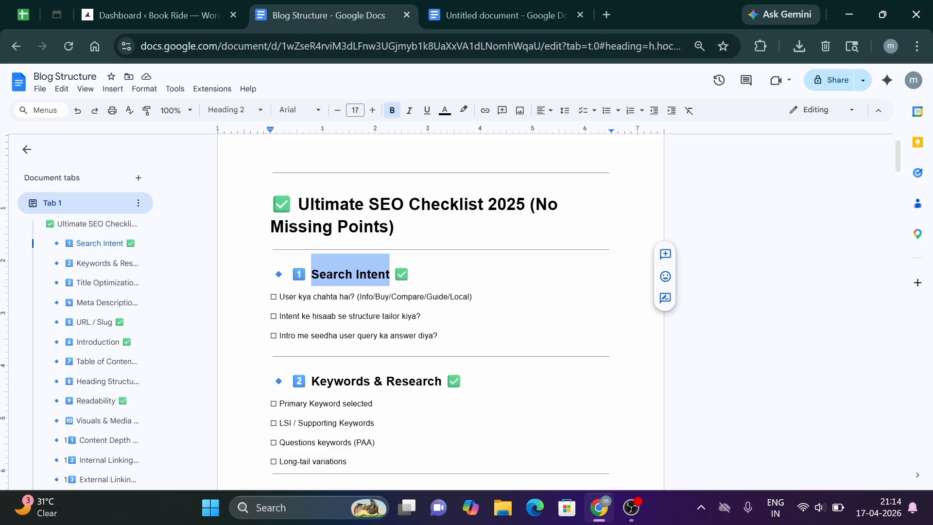
left_click(334, 273)
scroll(334, 274, "down", 2)
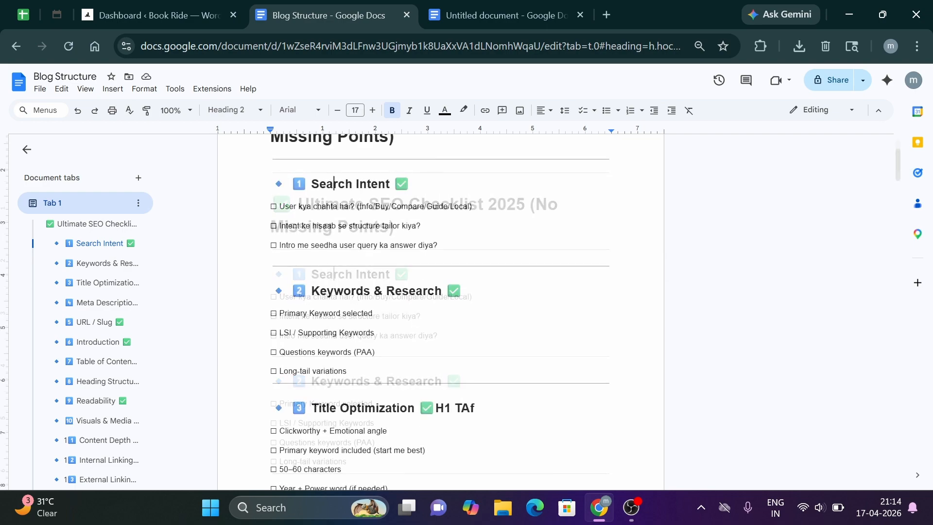
left_click_drag(311, 290, 441, 290)
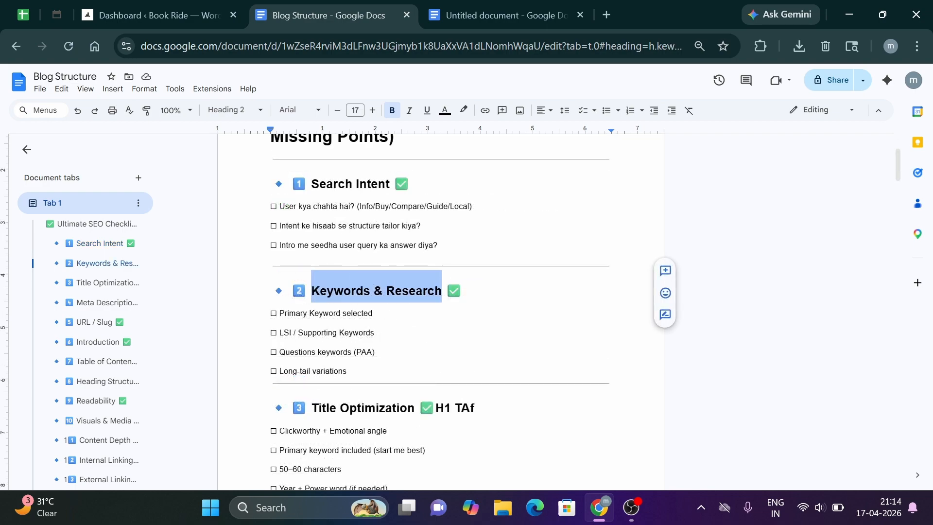
triple_click(354, 313)
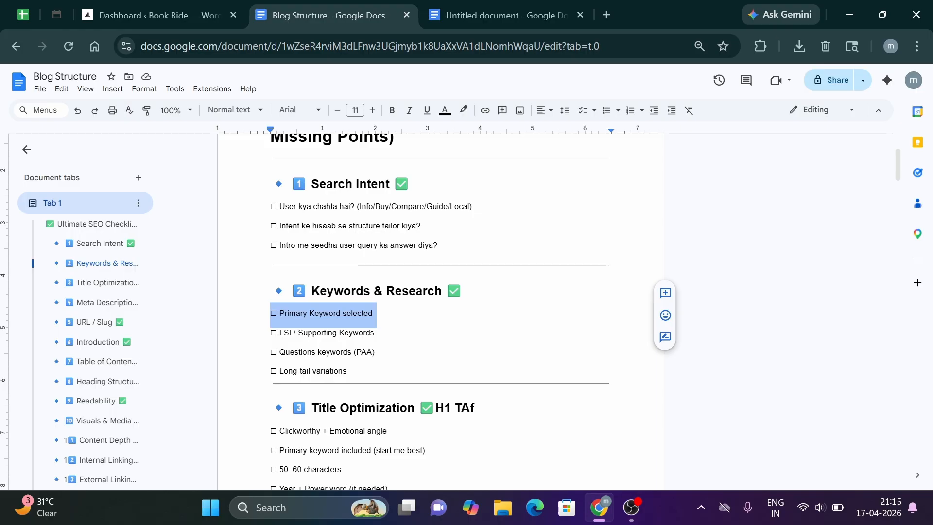
triple_click(298, 352)
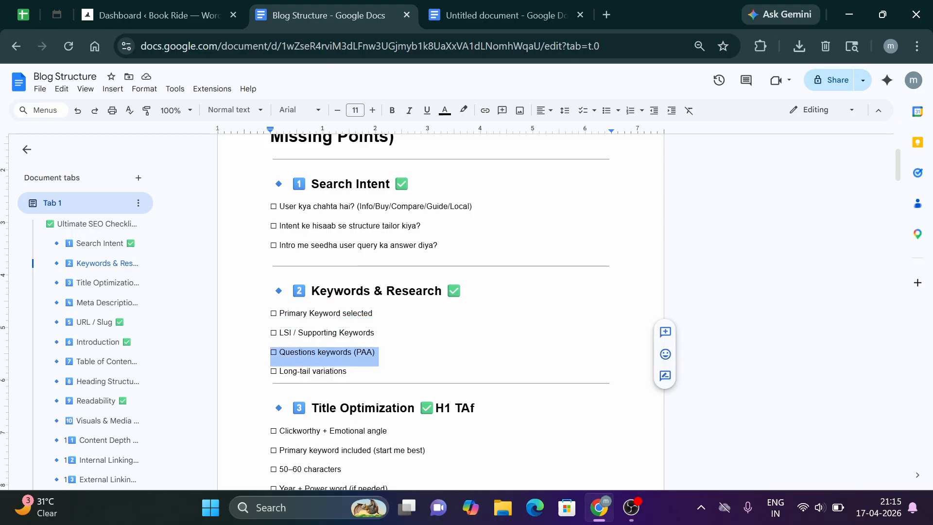
Search Google for "top 5 ai tools" in a new tab and examine the People also ask questions
left_click(611, 13)
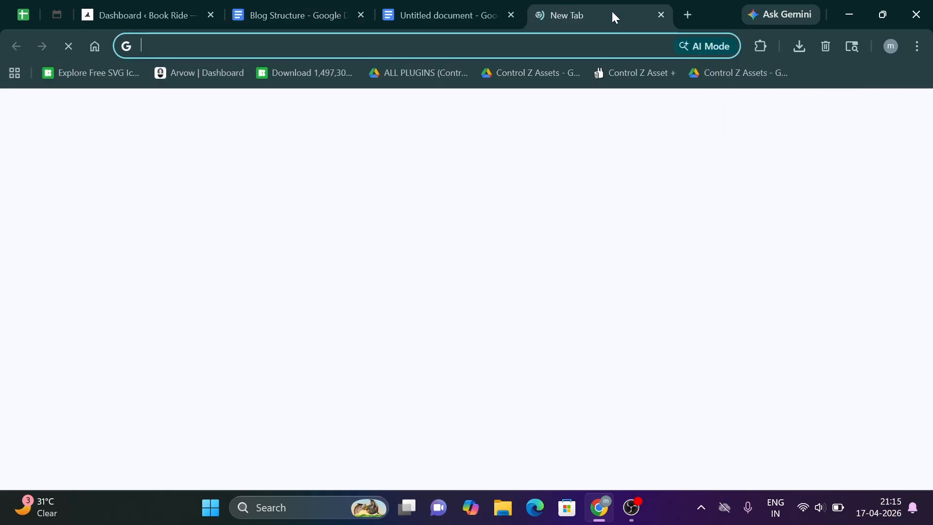
type("top")
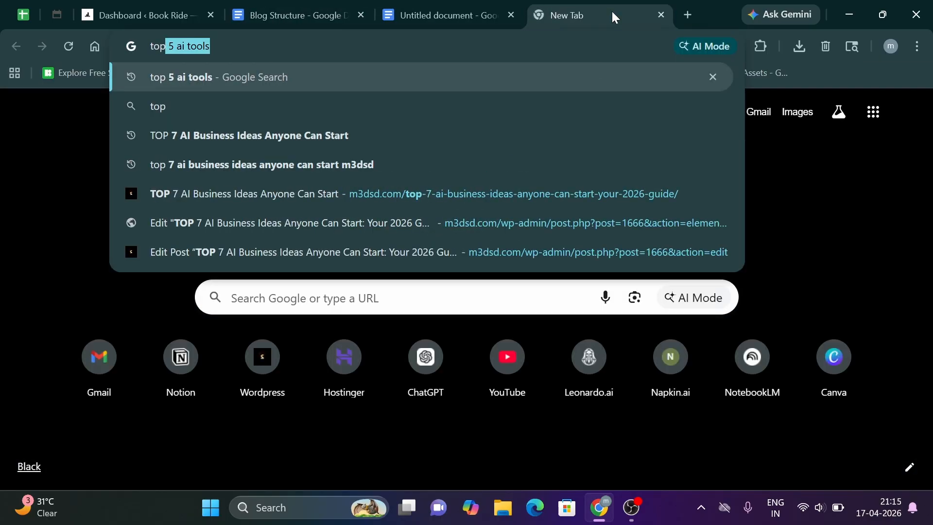
key("Return")
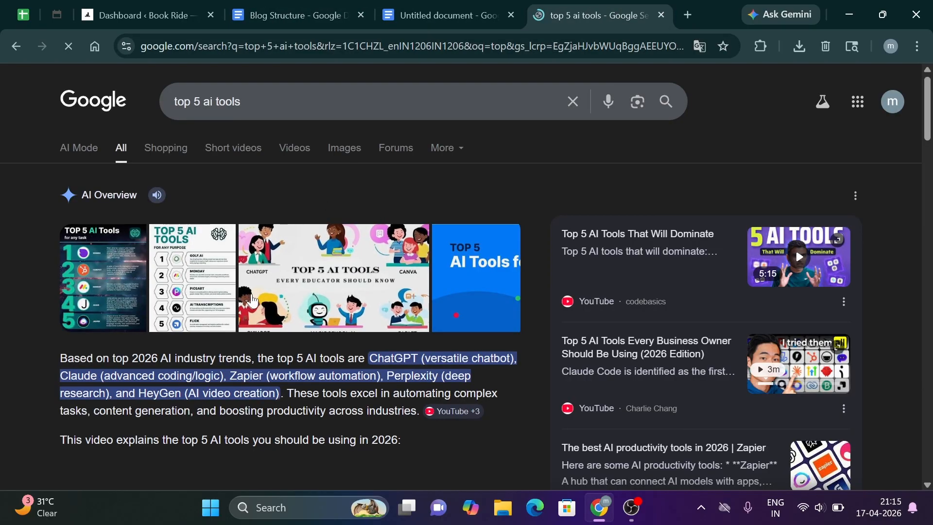
scroll(252, 299, "down", 5)
scroll(253, 296, "down", 10)
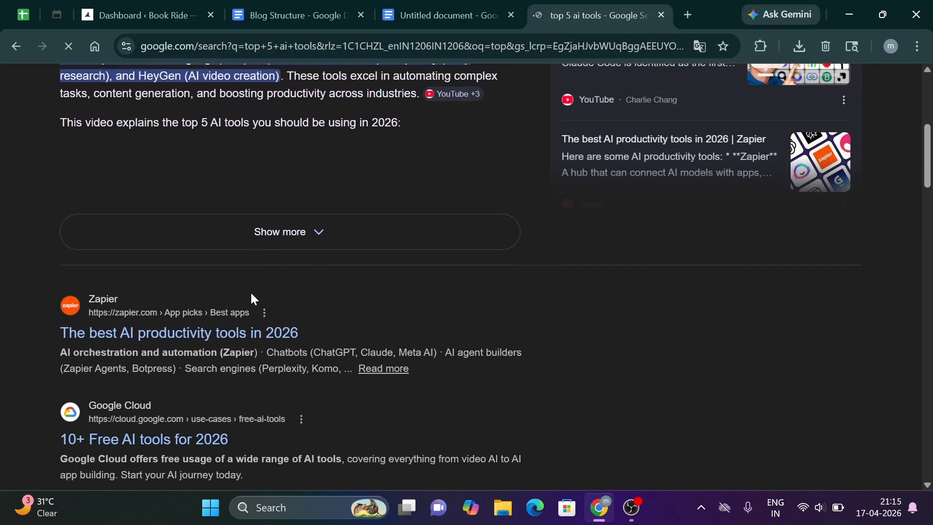
scroll(159, 152, "down", 4)
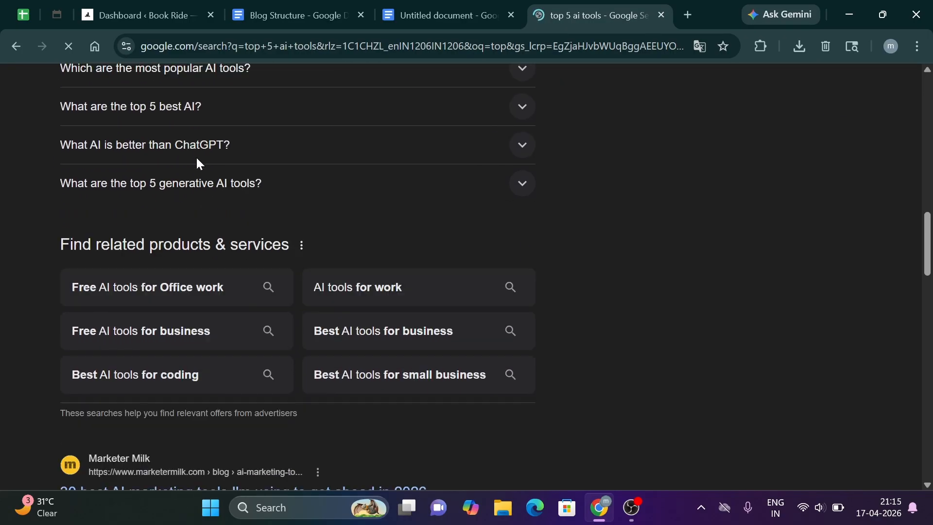
left_click_drag(928, 246, 929, 208)
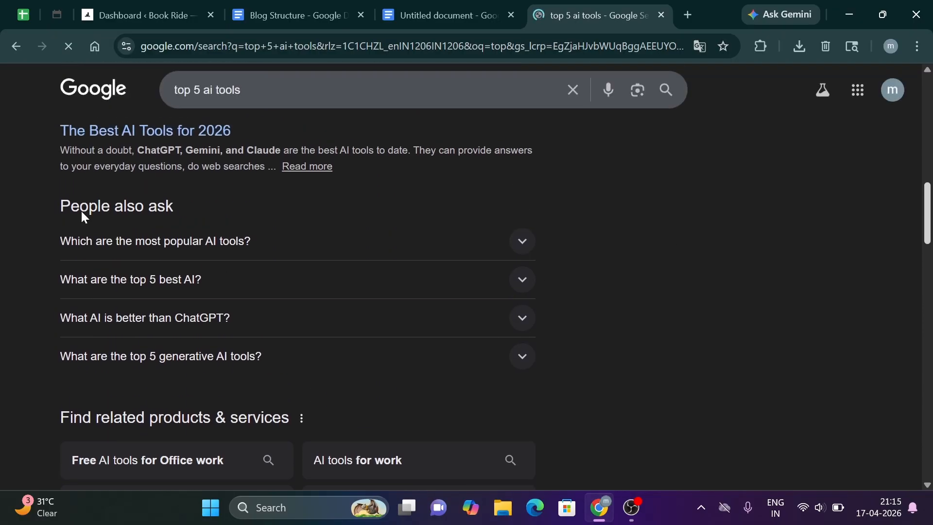
left_click_drag(60, 206, 174, 207)
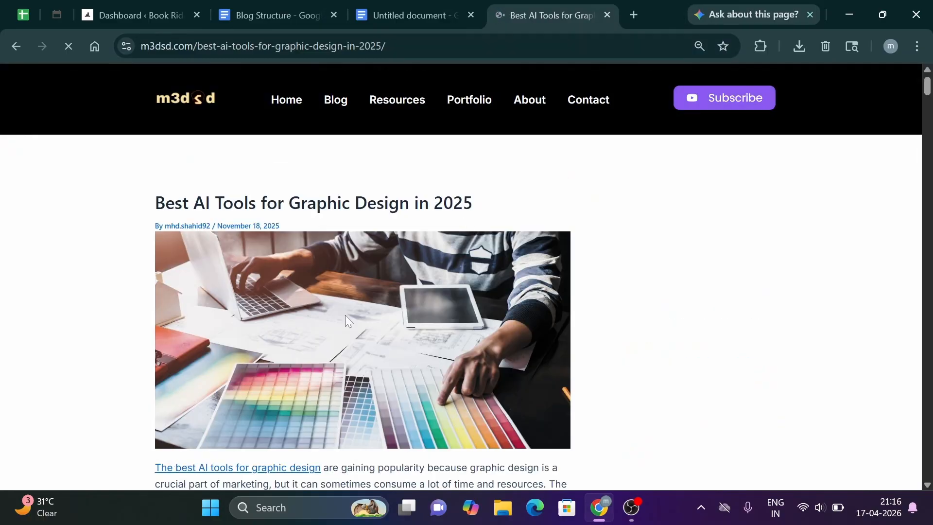
Compare the article title "Best AI Tools for Graphic Design in 2025" with the example format under Title Optimization in the Blog Structure document
left_click_drag(155, 203, 481, 208)
left_click_drag(302, 5, 442, 9)
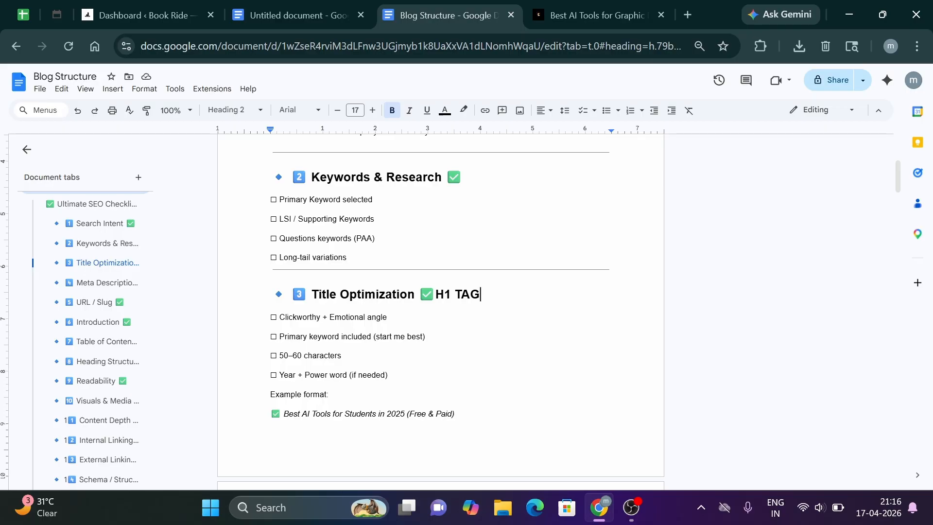
left_click_drag(283, 414, 451, 414)
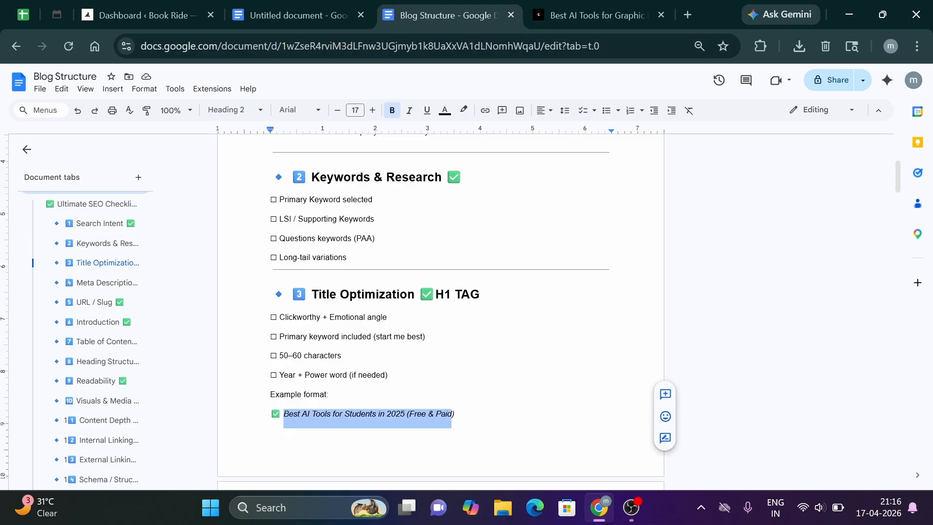
left_click(589, 5)
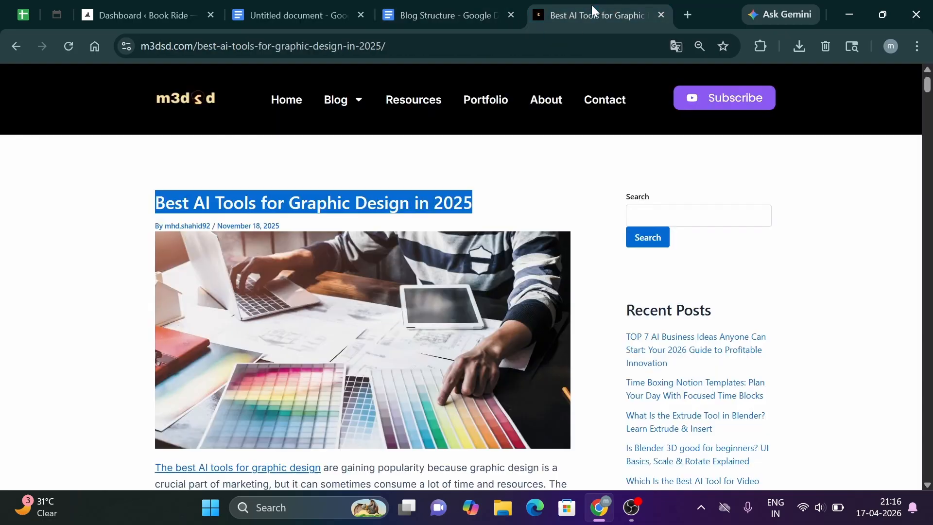
left_click(157, 204)
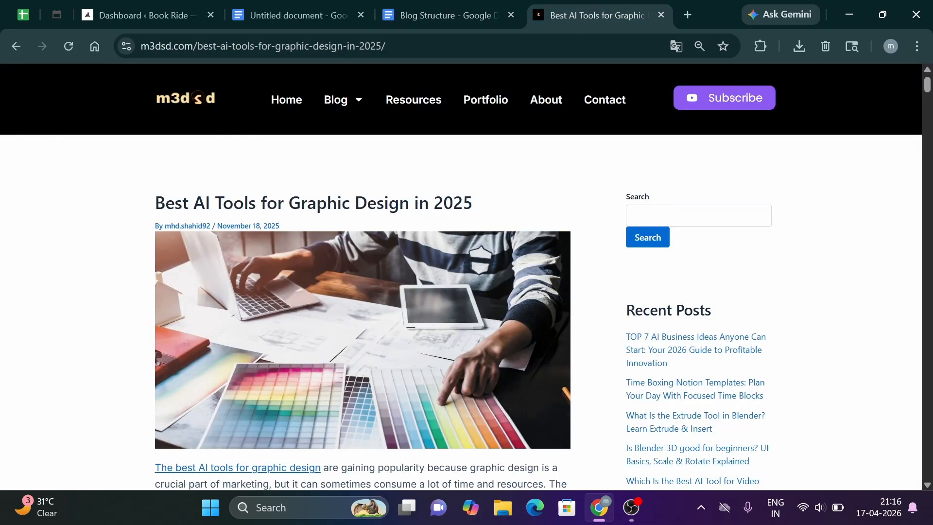
left_click_drag(157, 203, 476, 213)
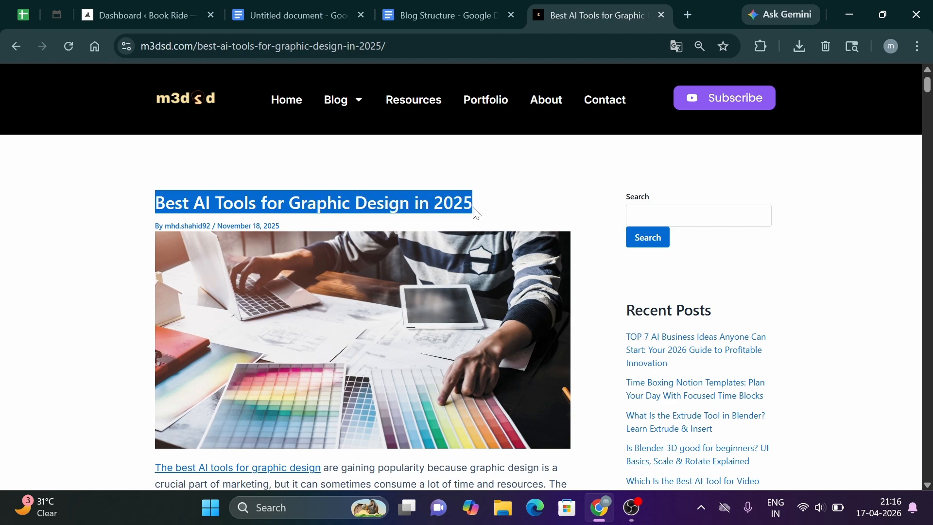
Return to the Blog Structure checklist and review the sections from Meta Description through Table of Contents
left_click(434, 22)
left_click(330, 394)
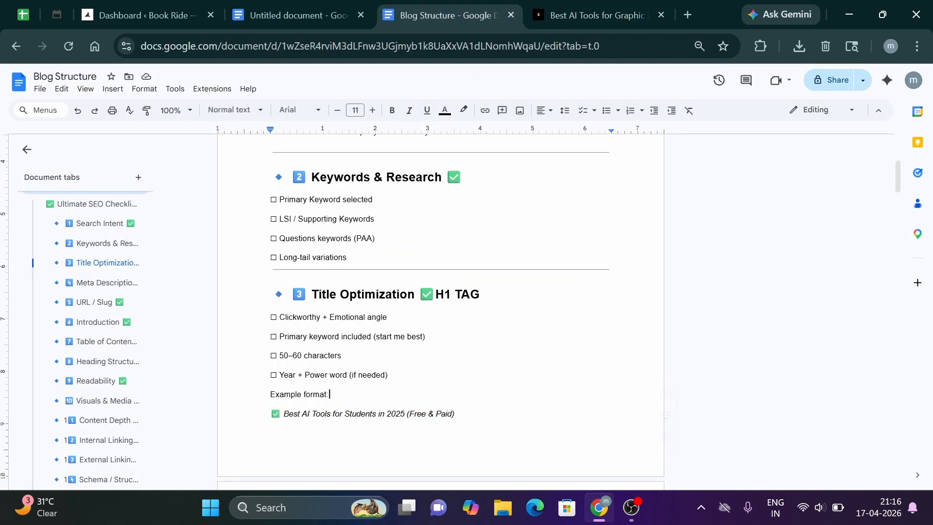
scroll(440, 340, "down", 5)
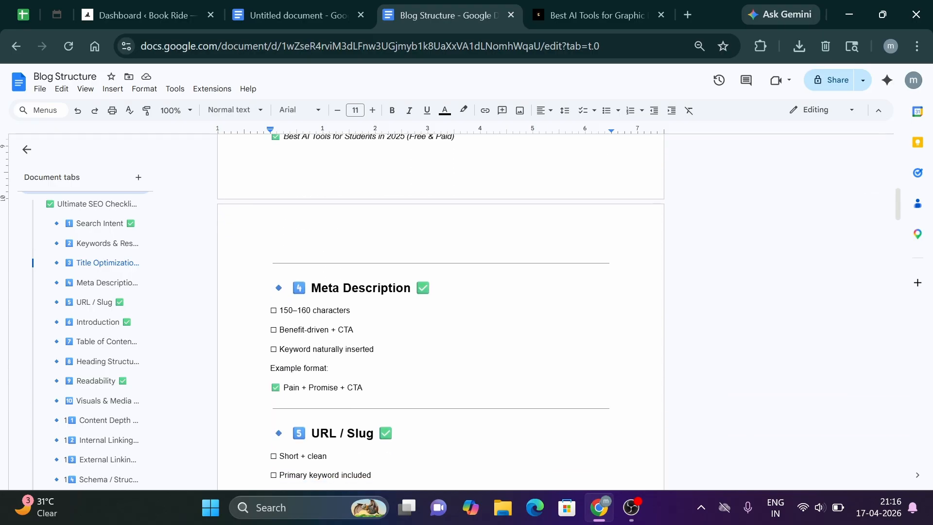
left_click_drag(311, 287, 411, 288)
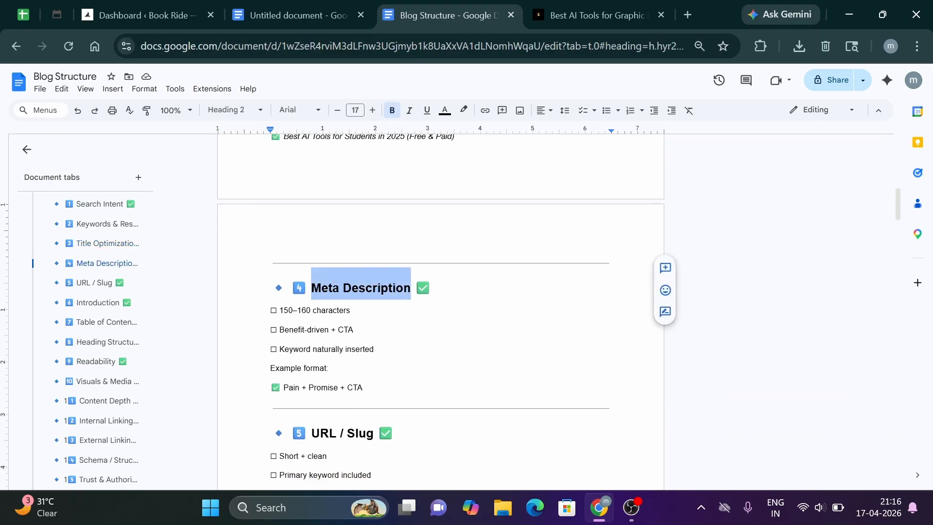
left_click(353, 287)
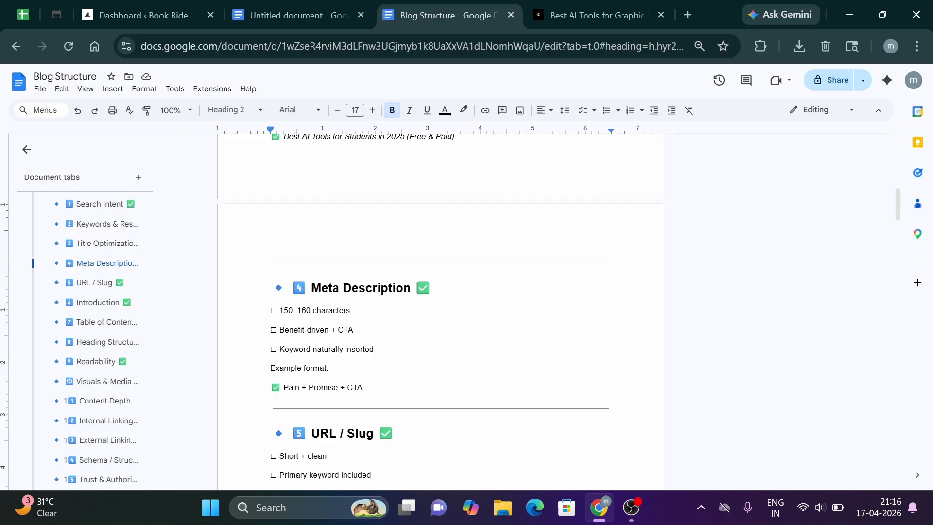
scroll(353, 288, "down", 4)
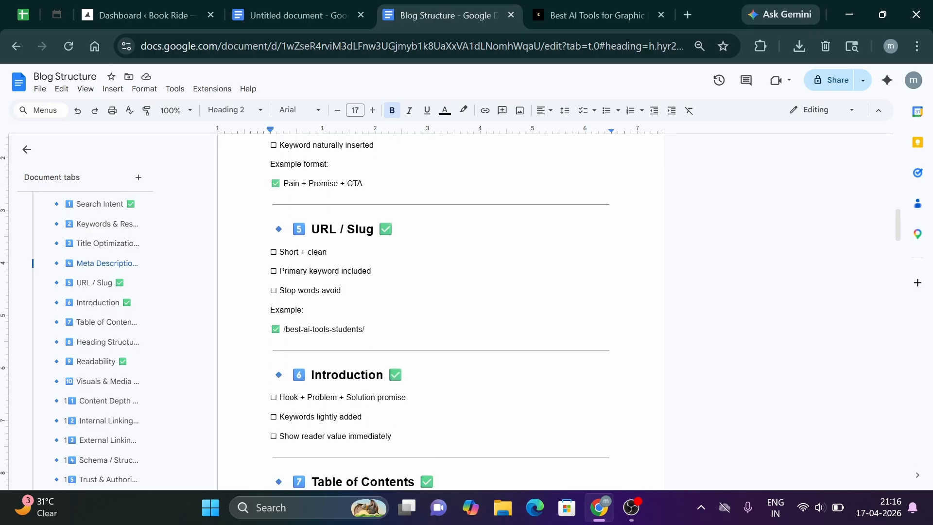
scroll(441, 310, "down", 3)
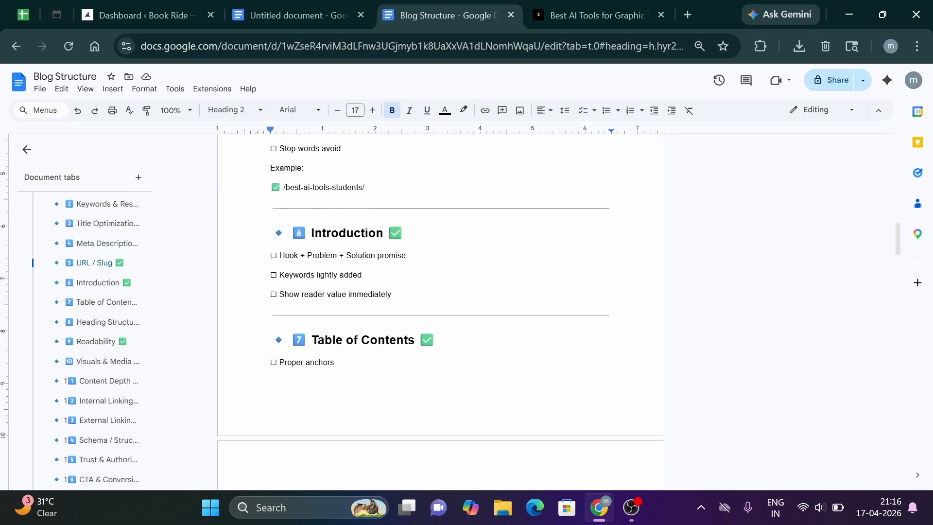
left_click_drag(311, 232, 383, 232)
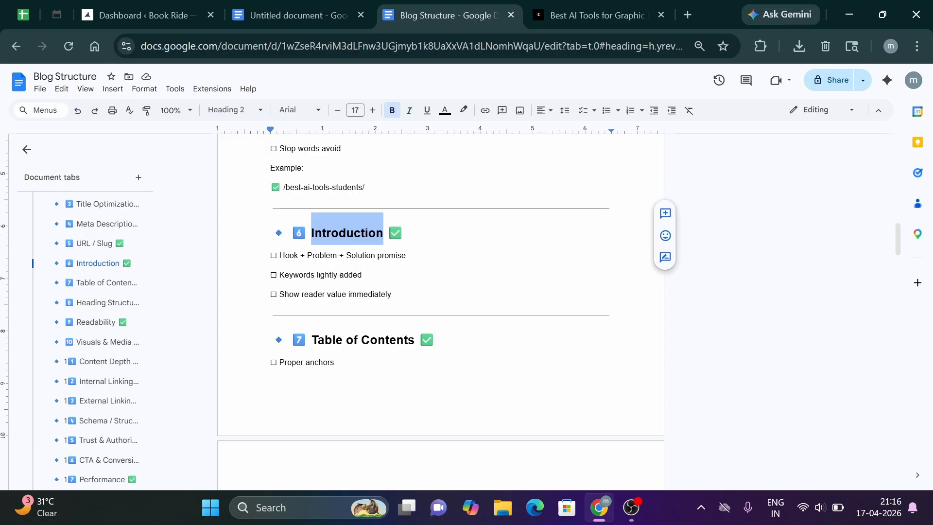
scroll(440, 311, "down", 2)
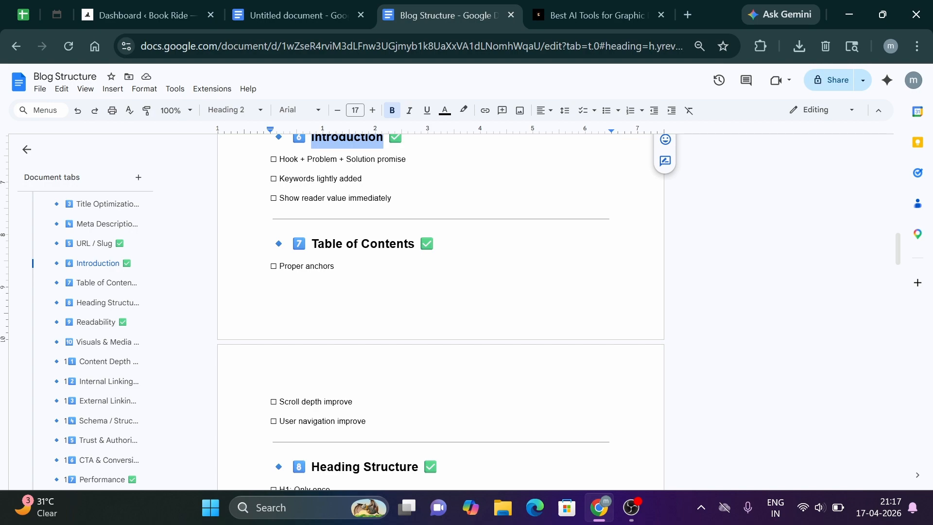
Examine the graphic design article's table of contents and follow its link to "The Best Tools That Are Changing the Game for Graphic Designers"
left_click(592, 14)
left_click(115, 221)
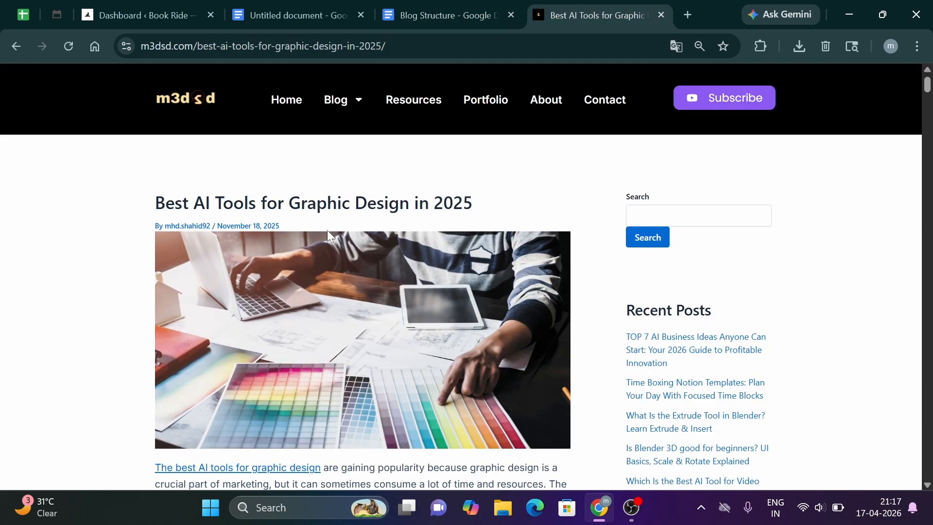
scroll(327, 229, "down", 15)
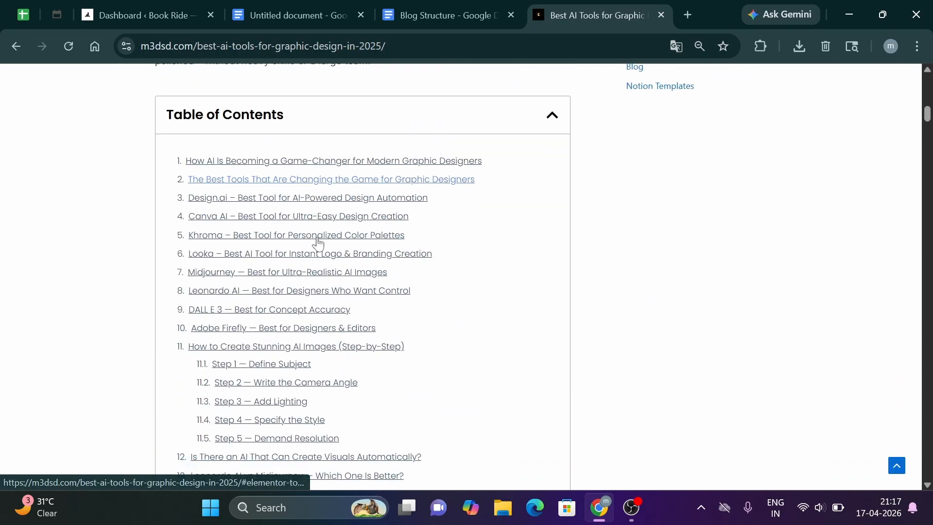
scroll(318, 243, "up", 1)
scroll(260, 316, "down", 3)
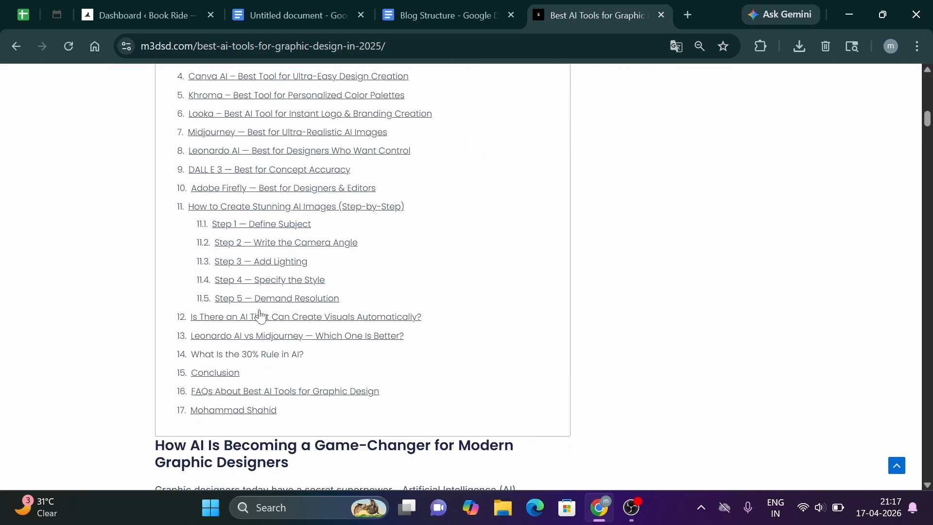
scroll(235, 286, "up", 3)
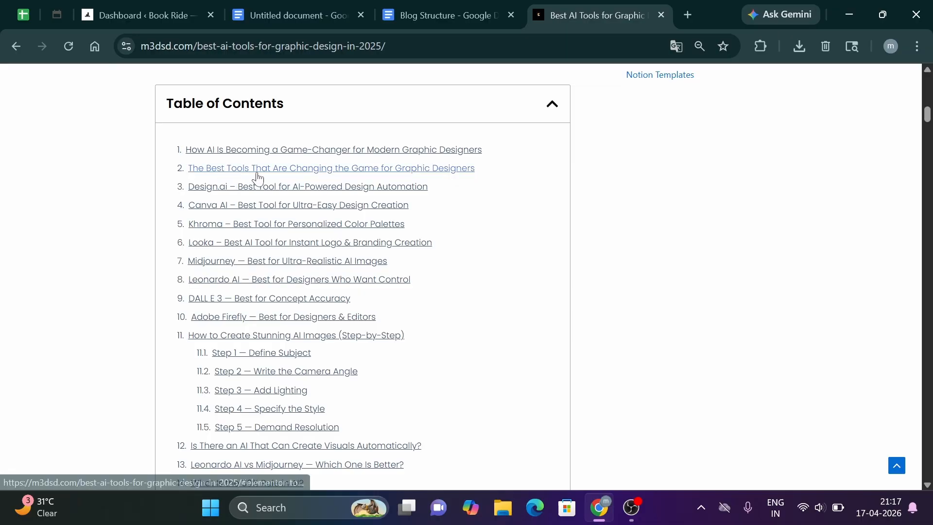
left_click(257, 168)
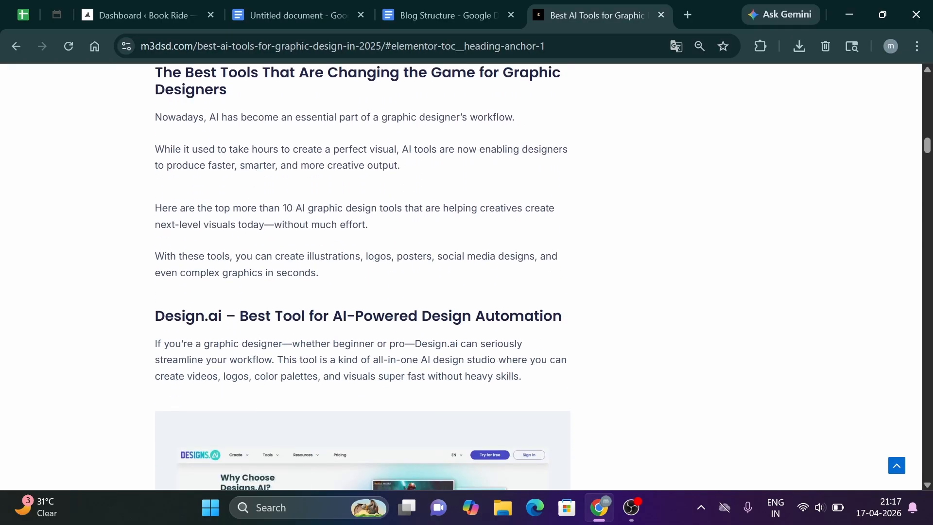
scroll(328, 332, "up", 20)
scroll(327, 332, "down", 15)
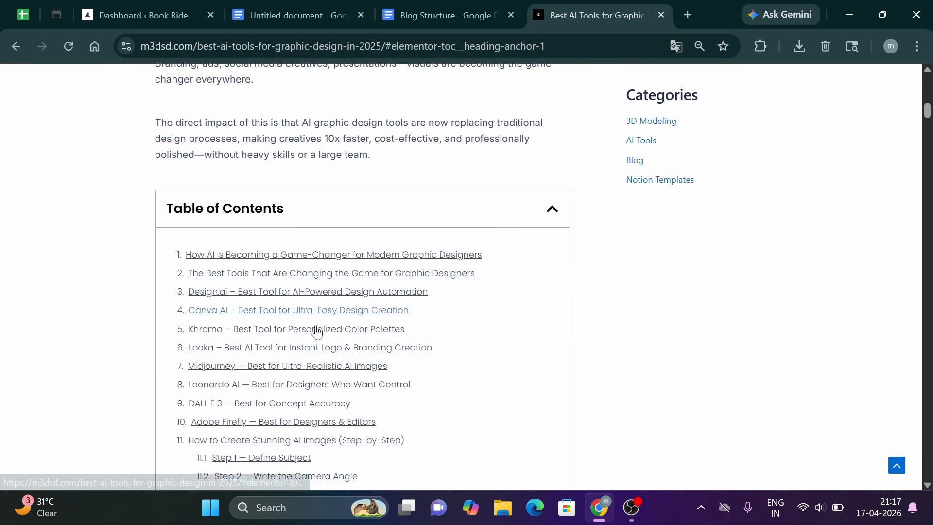
scroll(318, 332, "down", 5)
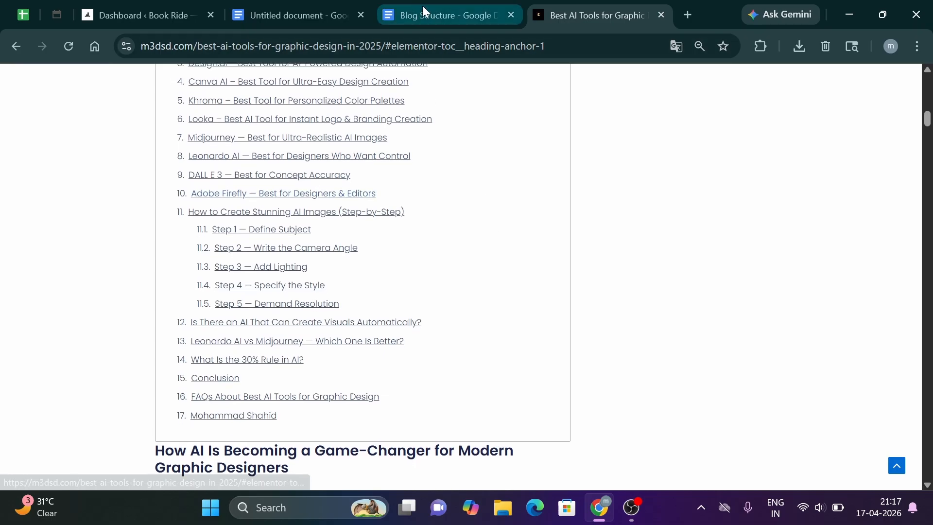
Compare the "H1: Only once" rule under Heading Structure in the Blog Structure document with the main title of the graphic design article
left_click(421, 4)
scroll(440, 311, "down", 5)
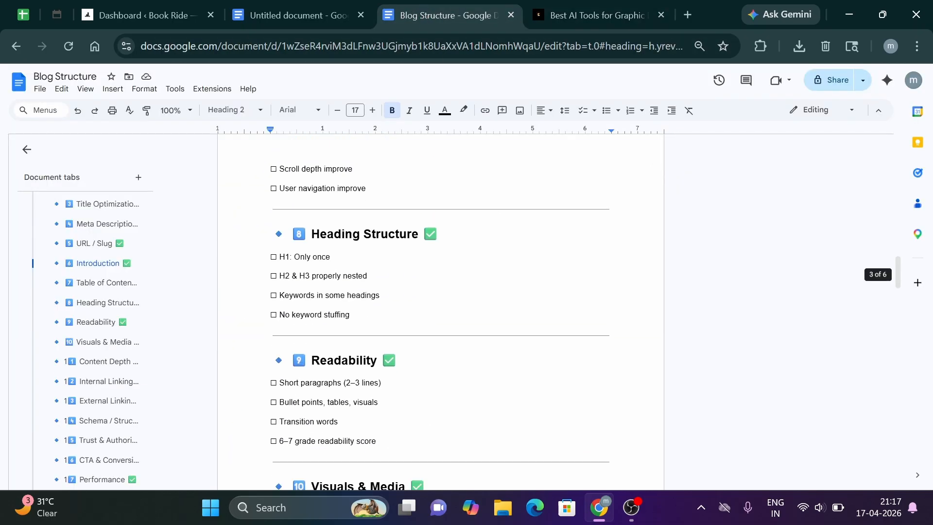
left_click_drag(312, 234, 421, 235)
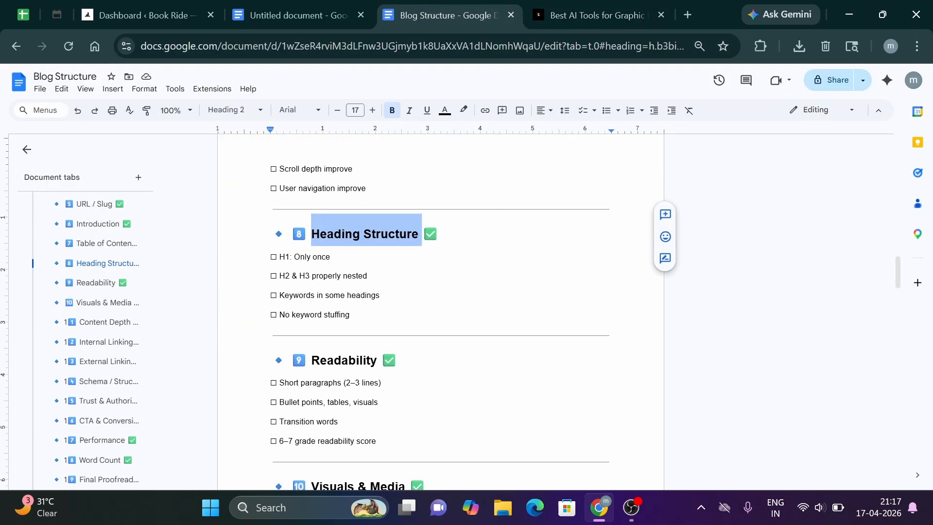
left_click_drag(279, 256, 330, 256)
left_click(331, 256)
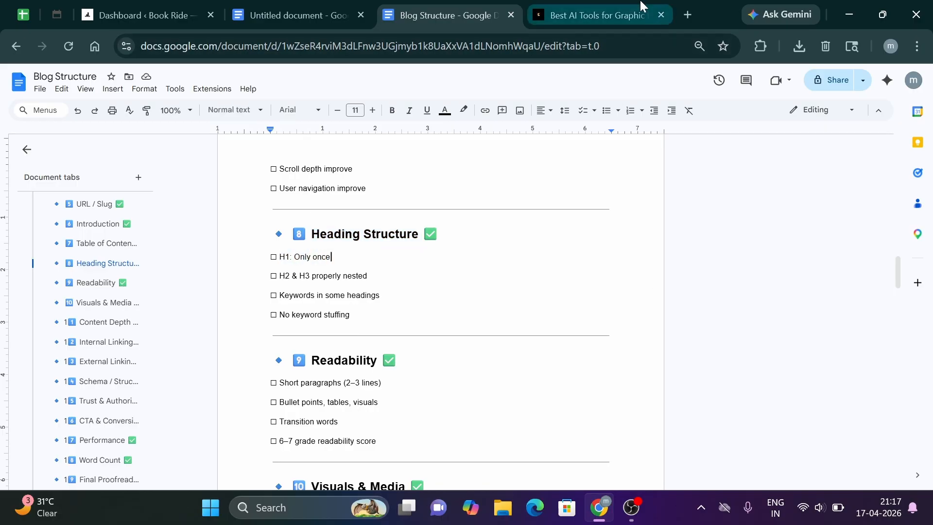
left_click(626, 6)
scroll(408, 199, "up", 15)
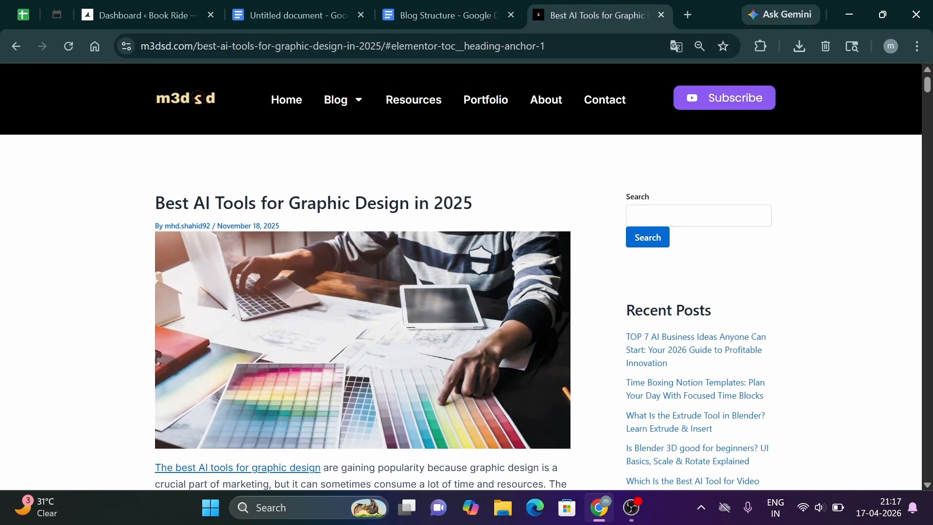
left_click_drag(154, 202, 475, 208)
left_click(474, 209)
Return to the Blog Structure document and review the Heading Structure items on H2 and H3 nesting, keywords in headings and keyword stuffing
left_click(435, 7)
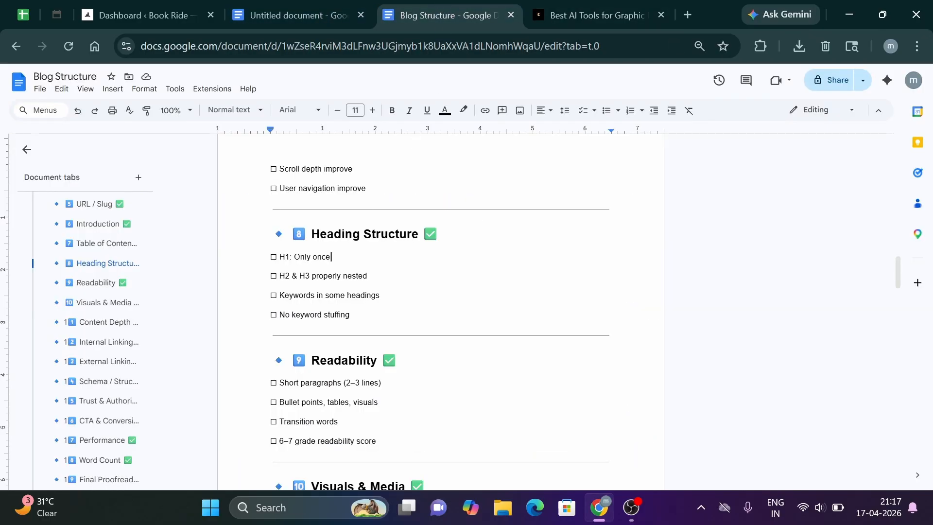
left_click_drag(285, 276, 356, 275)
left_click(370, 276)
left_click_drag(280, 295, 377, 284)
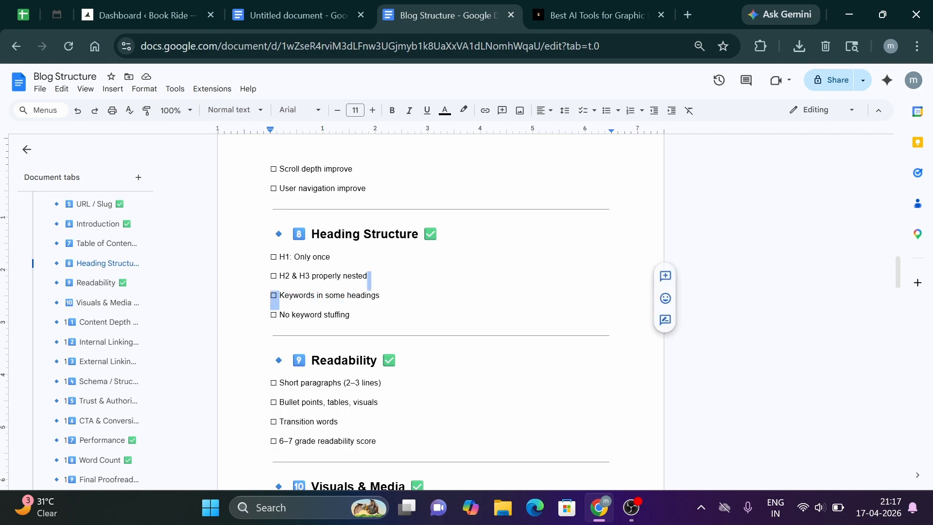
left_click(382, 296)
double_click(382, 295)
left_click(315, 314)
Review the Readability, Visuals & Media and Content Depth sections of the checklist, highlighting the file compression item
scroll(439, 306, "down", 3)
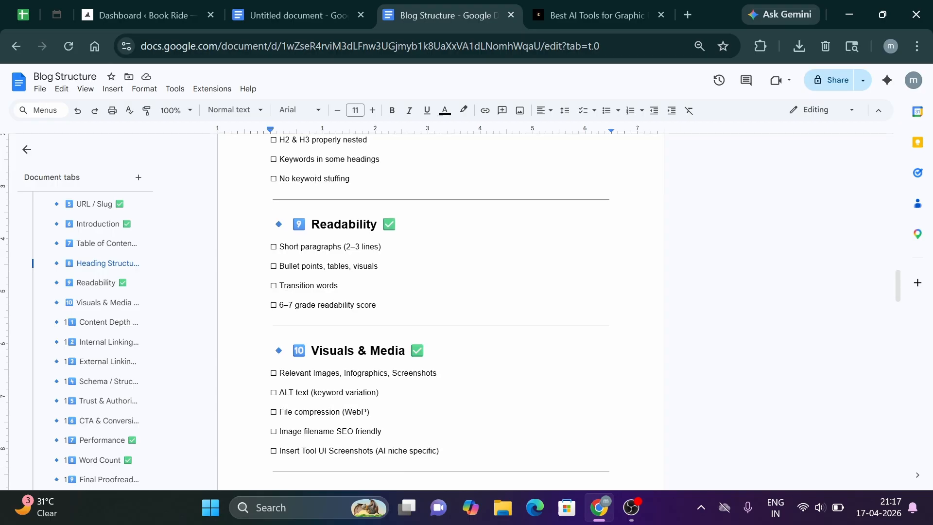
scroll(440, 306, "down", 1)
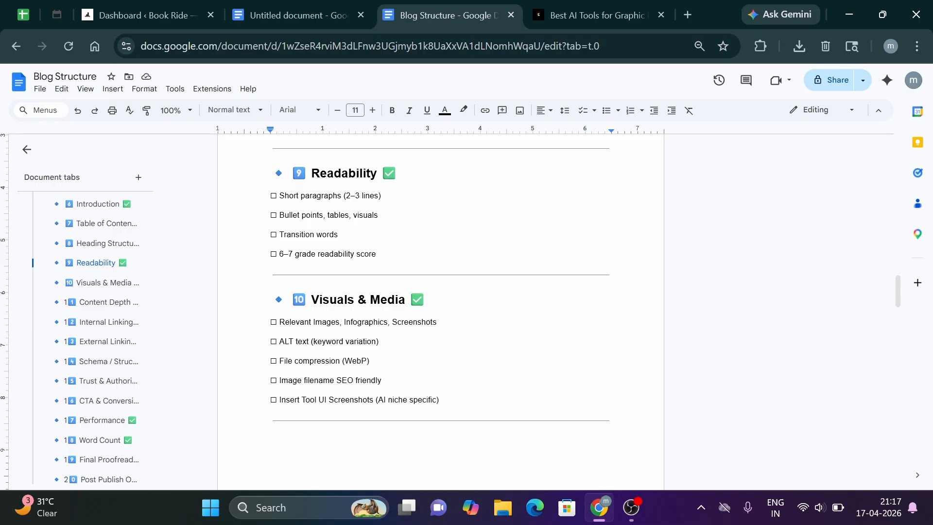
left_click_drag(279, 341, 382, 343)
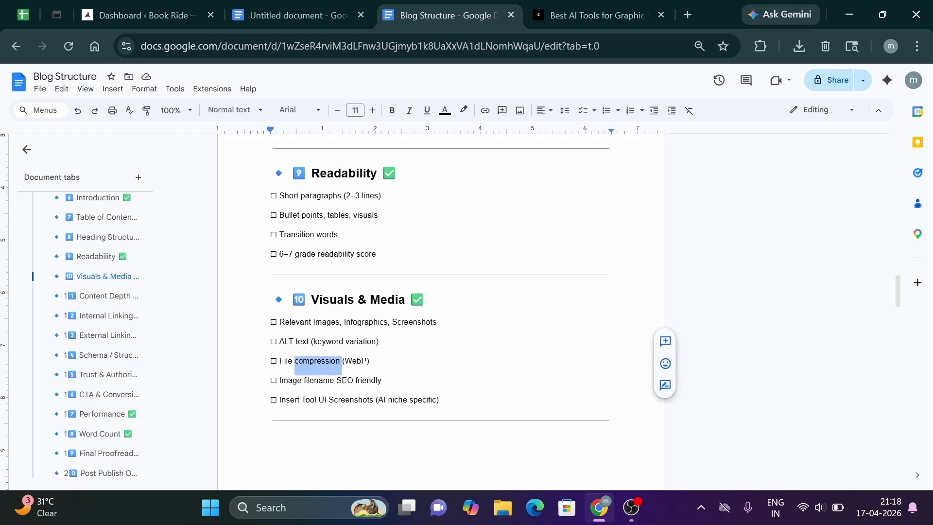
left_click(330, 380)
scroll(329, 380, "down", 5)
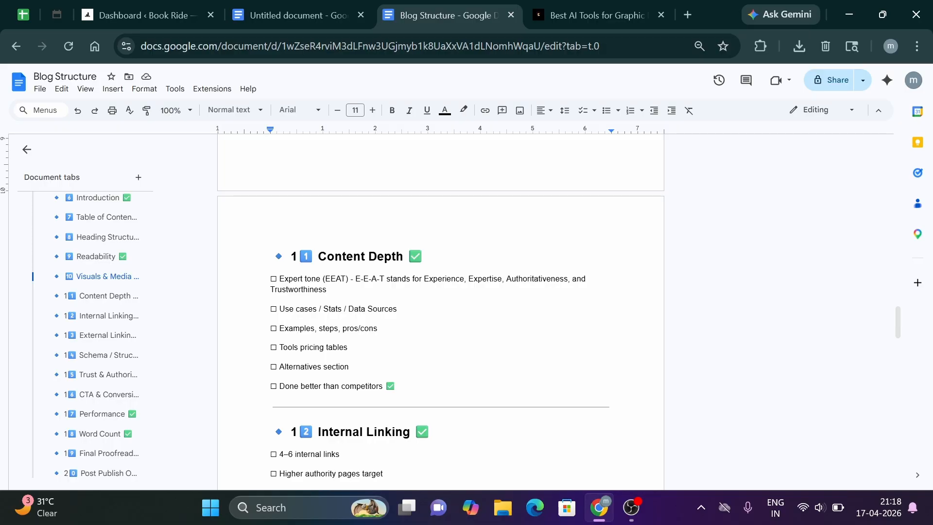
Review the Internal Linking, External Linking and Schema / Structured Data sections, highlighting the Internal Linking heading and the FAQ Schema item
scroll(440, 311, "down", 5)
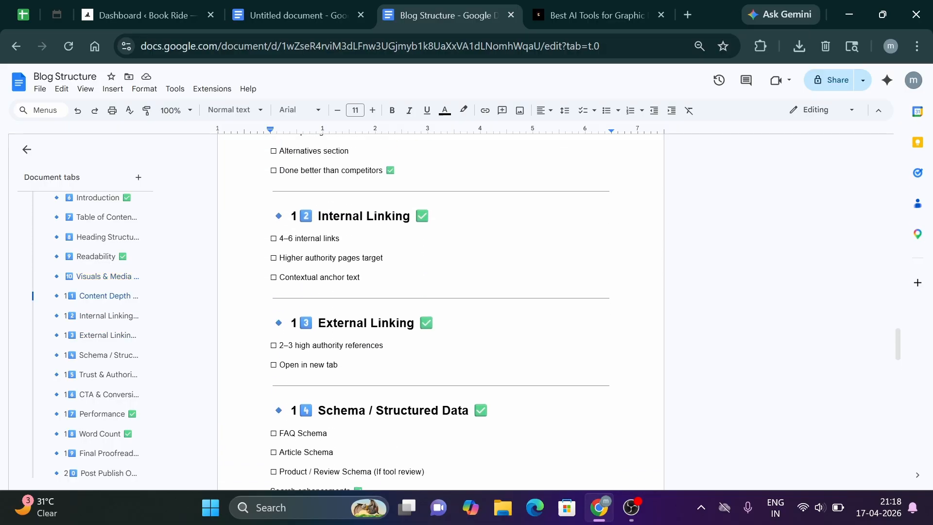
left_click_drag(315, 216, 411, 216)
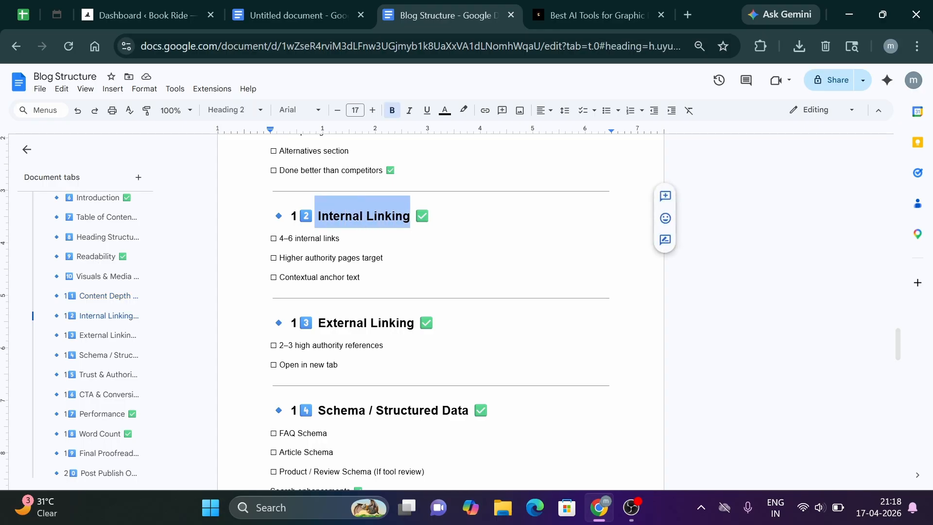
left_click_drag(315, 323, 271, 359)
scroll(440, 311, "down", 8)
scroll(440, 311, "up", 5)
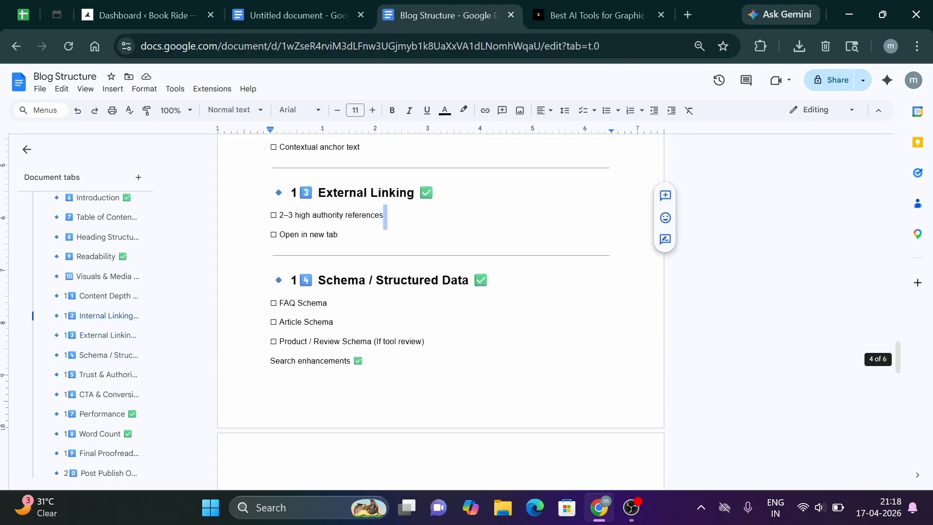
left_click_drag(278, 302, 328, 303)
left_click(329, 303)
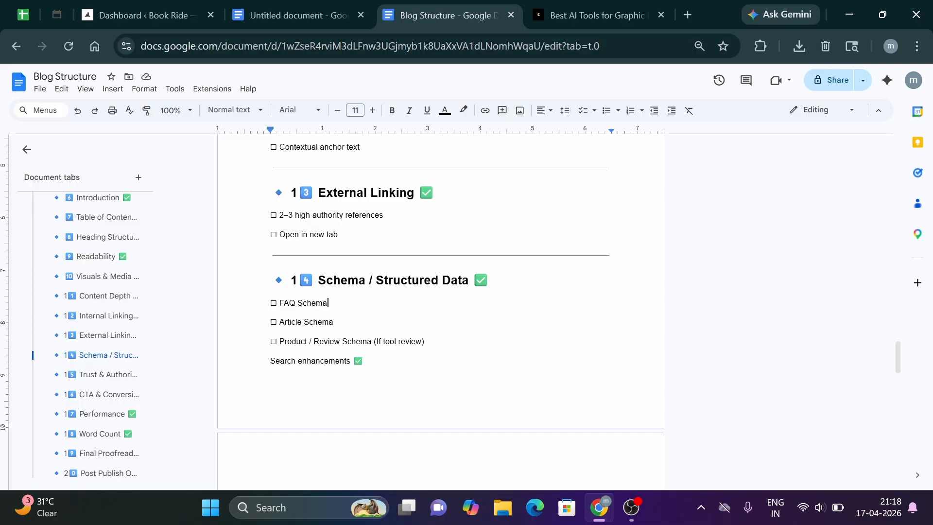
Review the Trust & Authority (EEAT) and CTA & Conversion Elements sections, highlighting the Author Bio item and the CTA heading
scroll(440, 311, "down", 5)
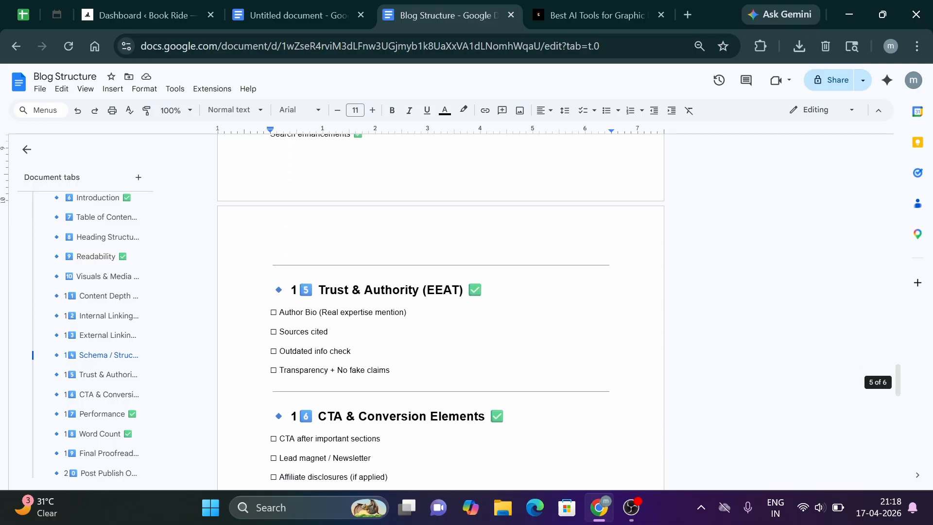
left_click_drag(278, 312, 403, 312)
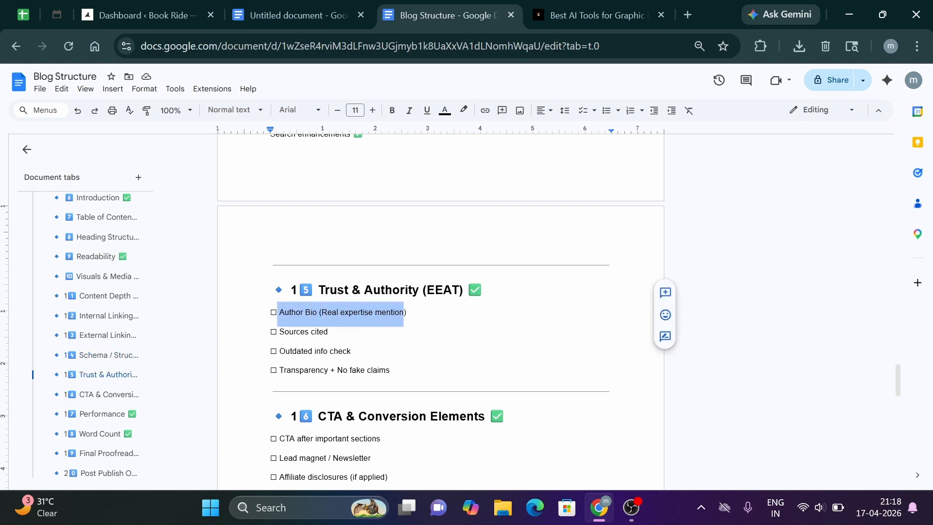
scroll(404, 313, "down", 1)
left_click_drag(319, 370, 447, 371)
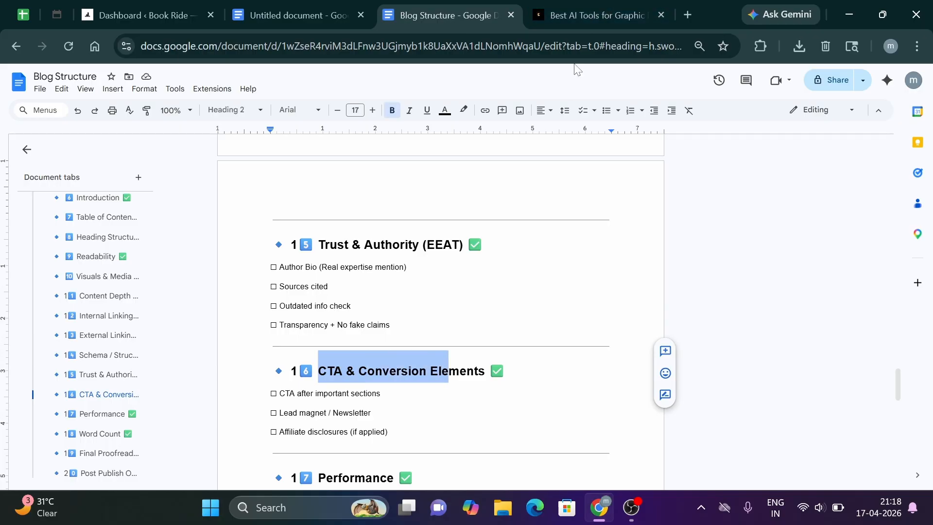
Examine the graphic design article from its introduction to the Design.ai section and highlight the "Logo Maker – Branding in Seconds" subheading
left_click(595, 15)
scroll(431, 278, "down", 15)
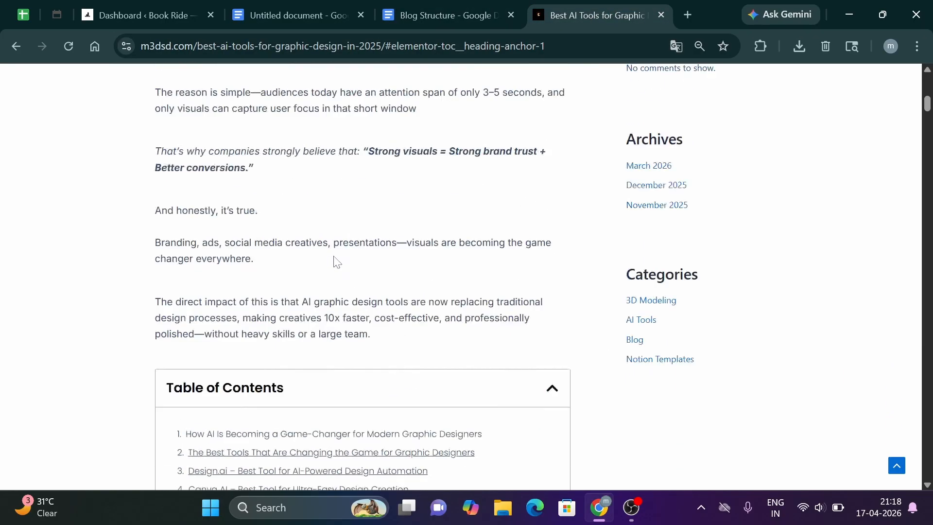
scroll(335, 265, "down", 5)
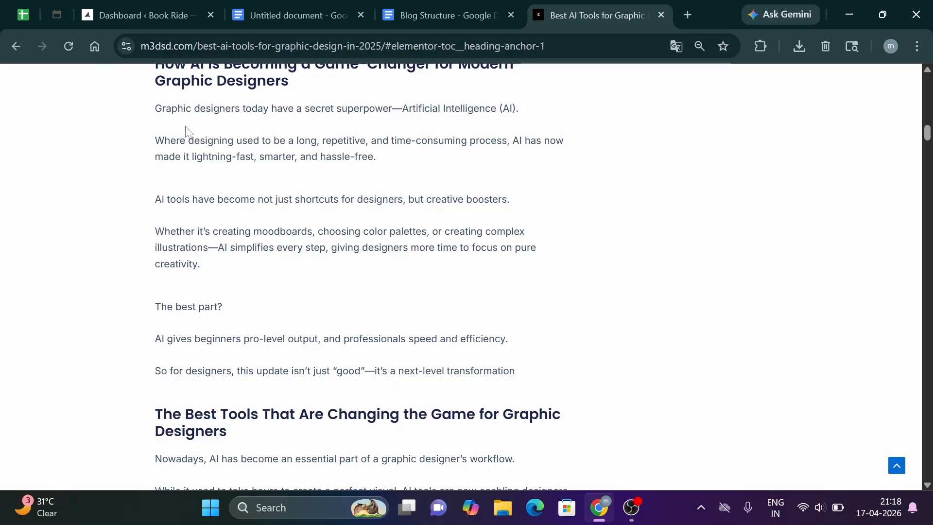
scroll(301, 321, "down", 9)
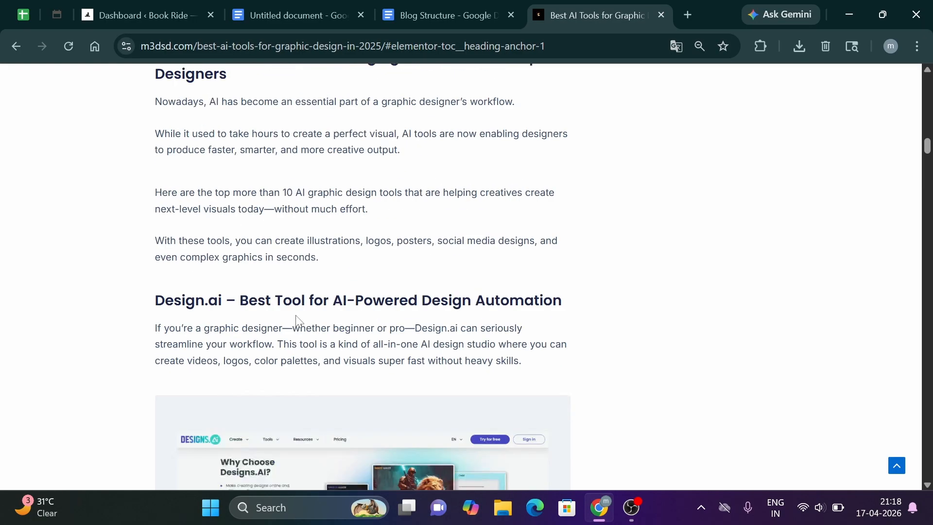
scroll(315, 258, "down", 8)
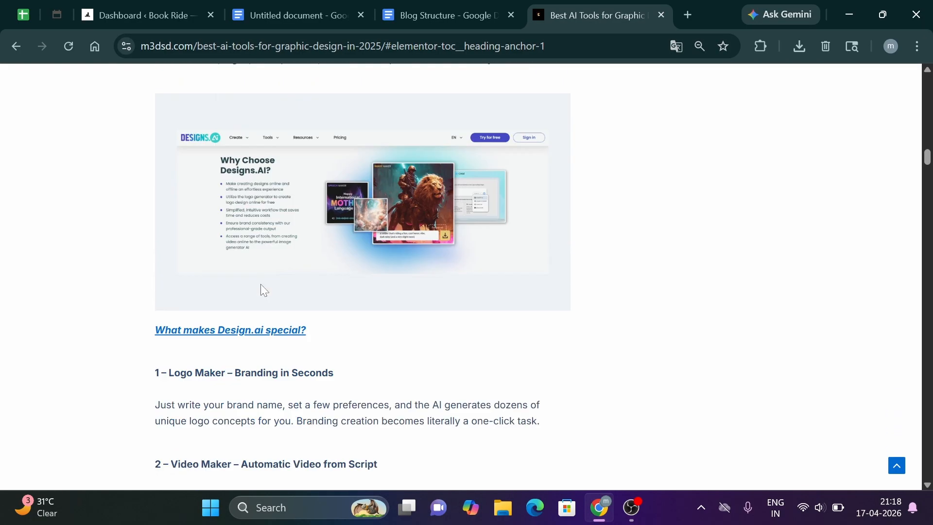
scroll(260, 330, "down", 3)
scroll(183, 242, "up", 5)
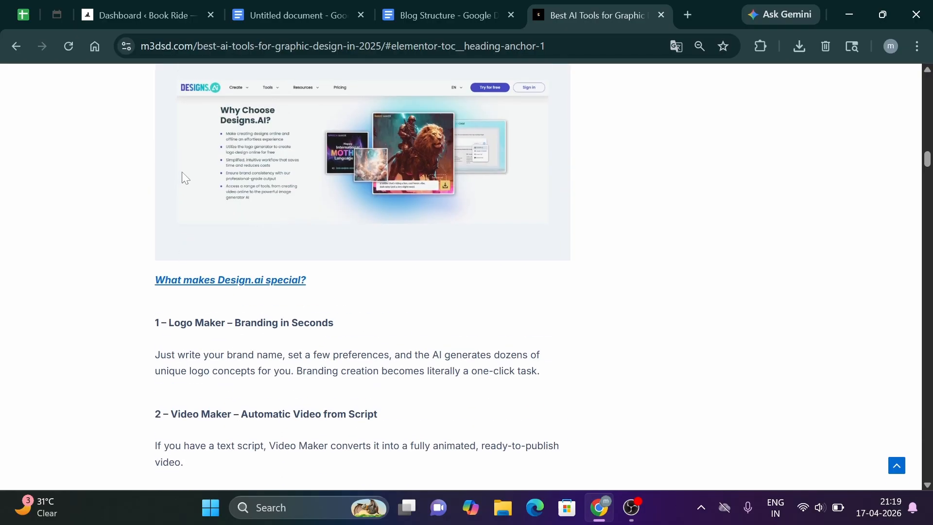
left_click_drag(154, 322, 322, 322)
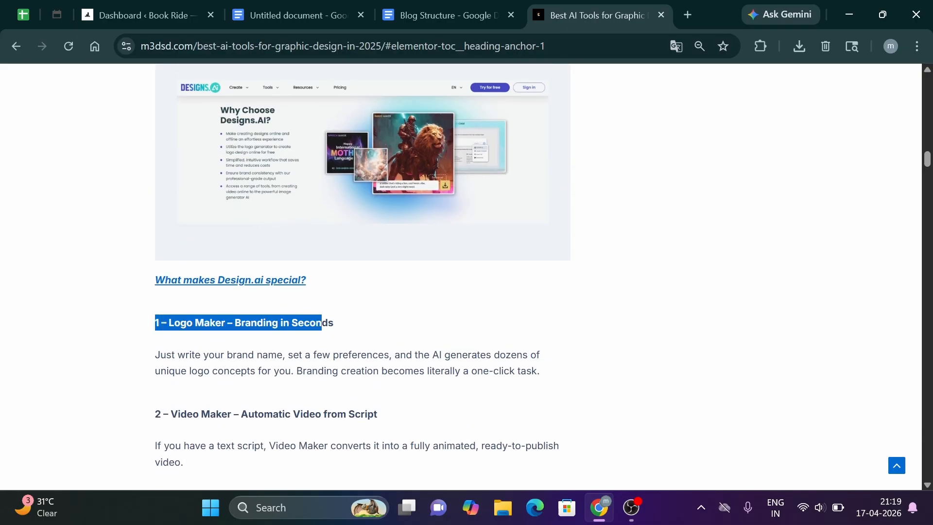
Examine the article's remaining tool sections, the Leonardo AI vs Midjourney comparison table and the FAQs
scroll(322, 331, "down", 18)
scroll(301, 366, "down", 20)
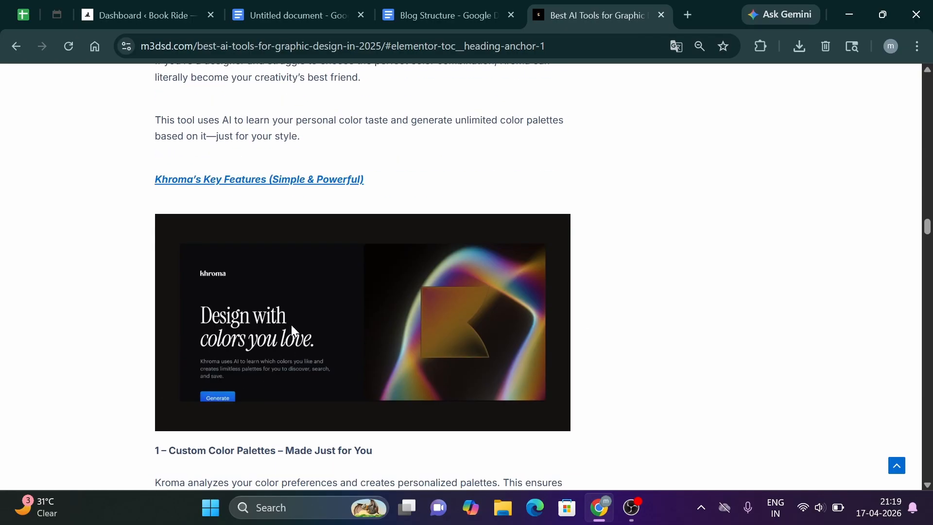
scroll(299, 348, "down", 20)
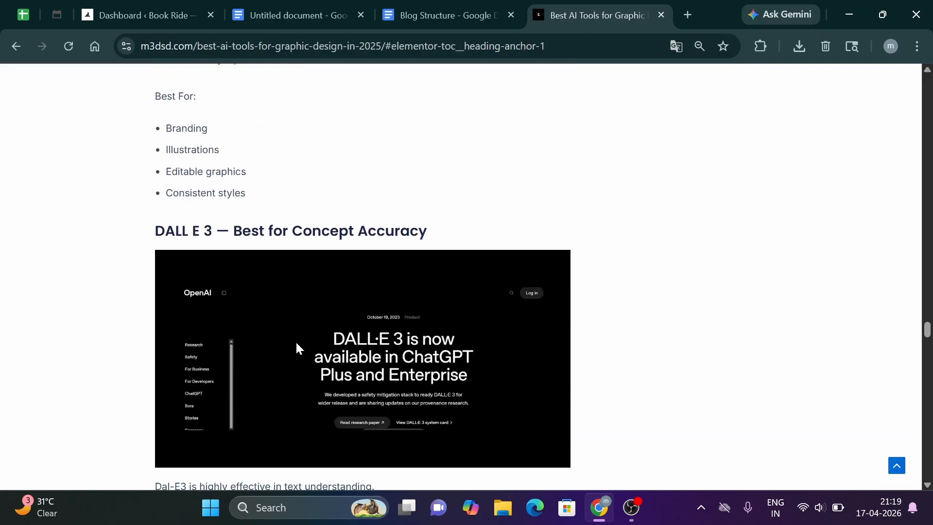
scroll(297, 346, "down", 20)
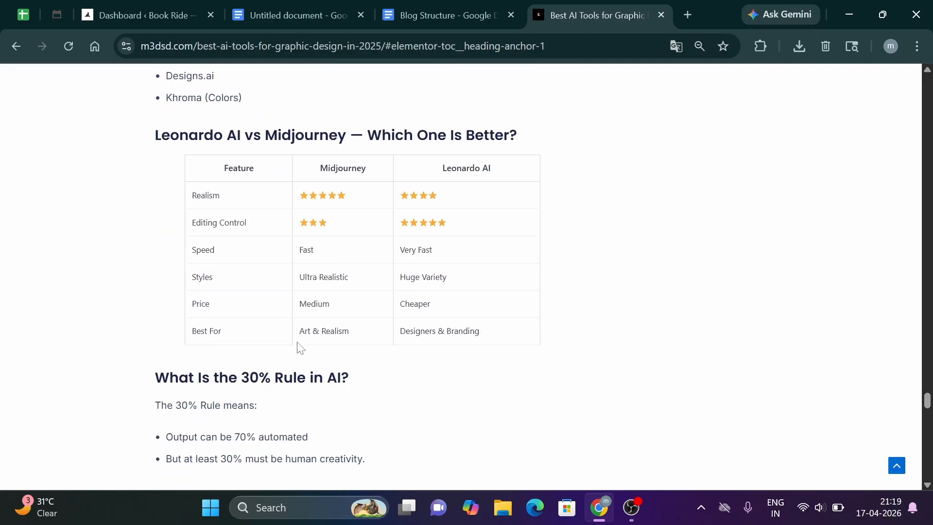
scroll(298, 348, "up", 8)
scroll(298, 312, "up", 2)
scroll(298, 312, "down", 15)
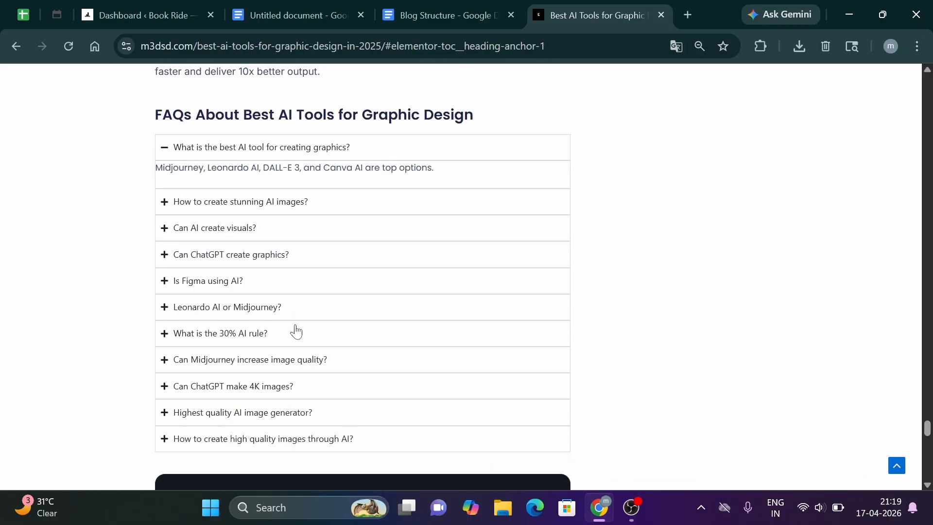
Examine the article's closing parts: the Conclusion, the author bio box below the FAQs and the Related Posts
scroll(295, 328, "up", 8)
scroll(296, 331, "up", 5)
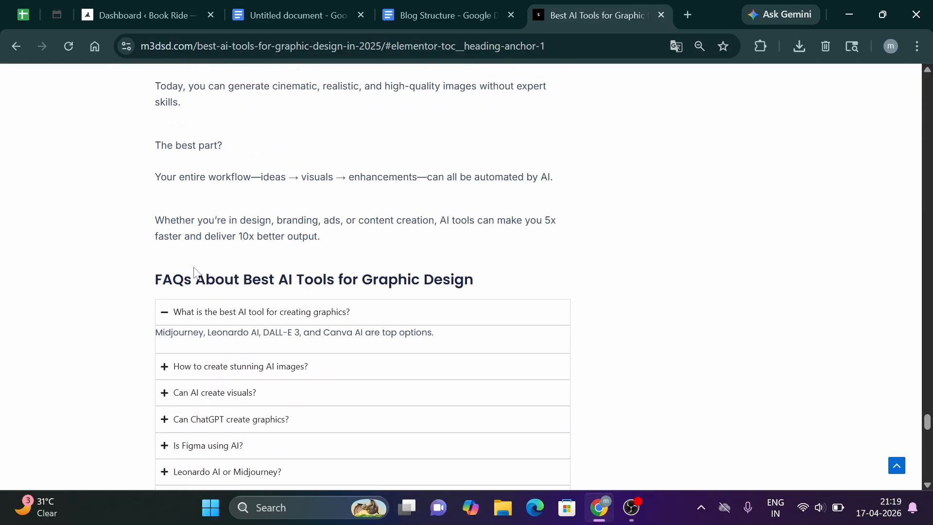
scroll(196, 273, "up", 5)
left_click_drag(195, 290, 264, 287)
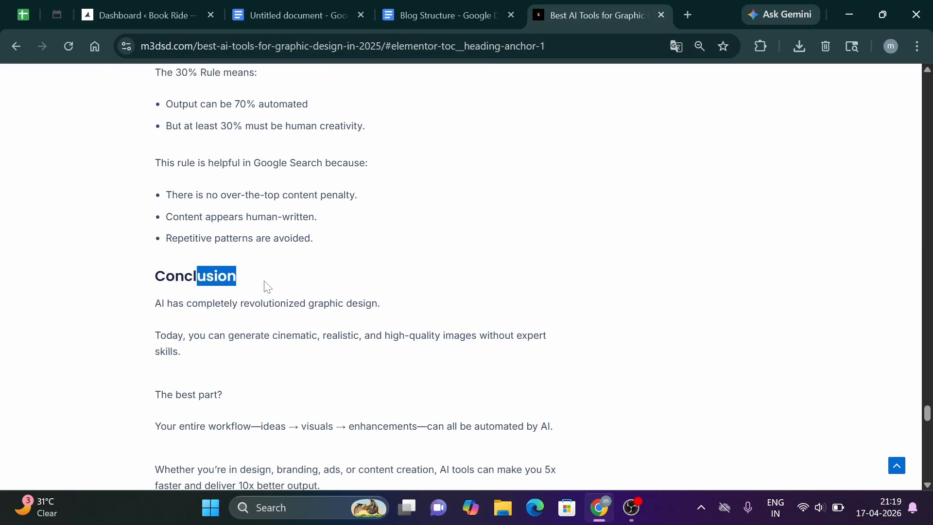
left_click(266, 288)
scroll(333, 315, "down", 5)
scroll(333, 316, "down", 15)
scroll(279, 304, "up", 9)
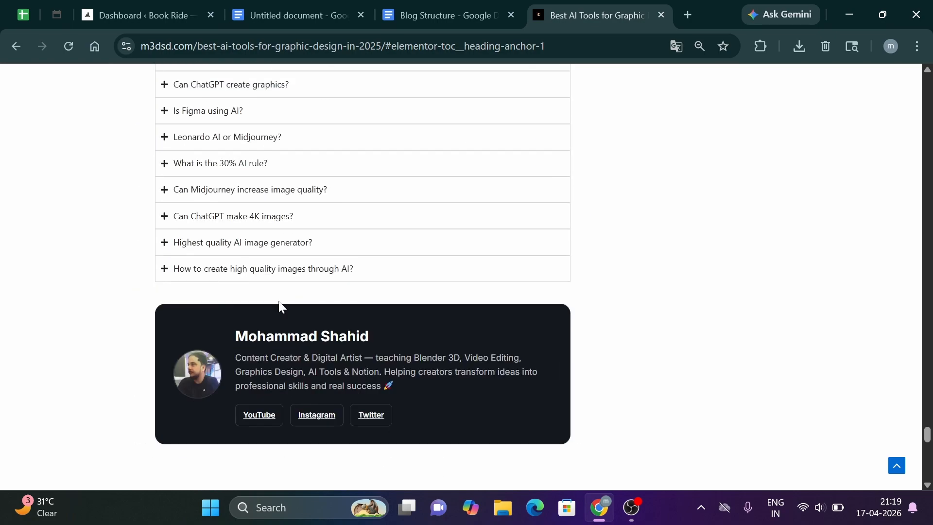
scroll(443, 421, "down", 10)
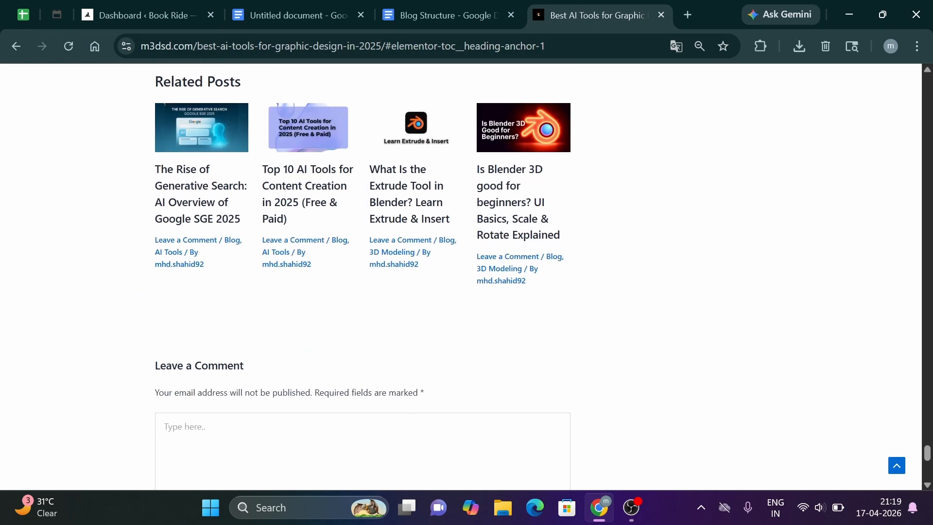
scroll(345, 393, "up", 2)
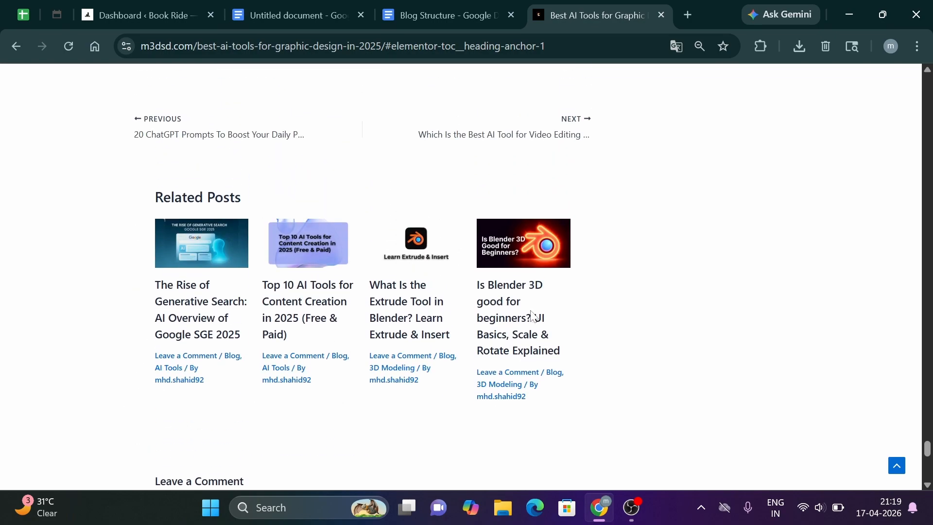
Return to the Blog Structure checklist and review the sections from Performance through Post Publish Optimization
left_click(440, 14)
scroll(440, 311, "down", 4)
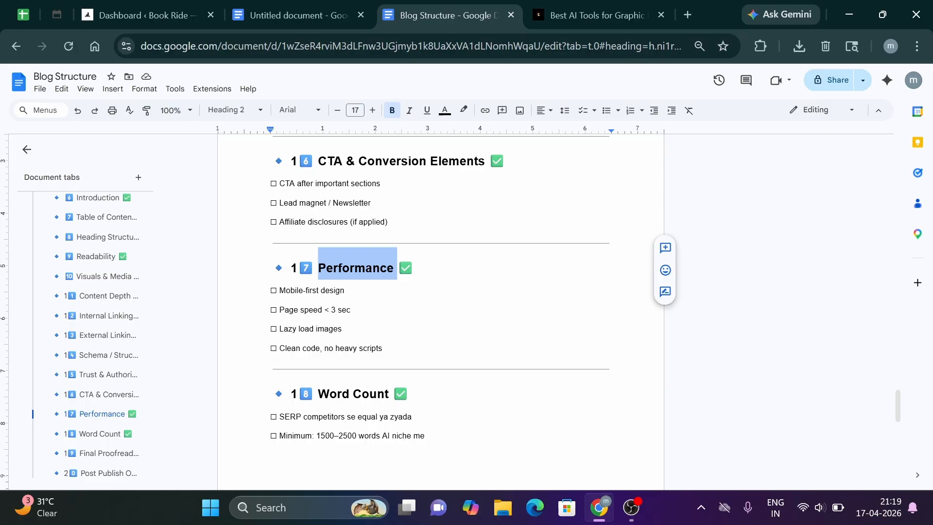
scroll(440, 310, "down", 2)
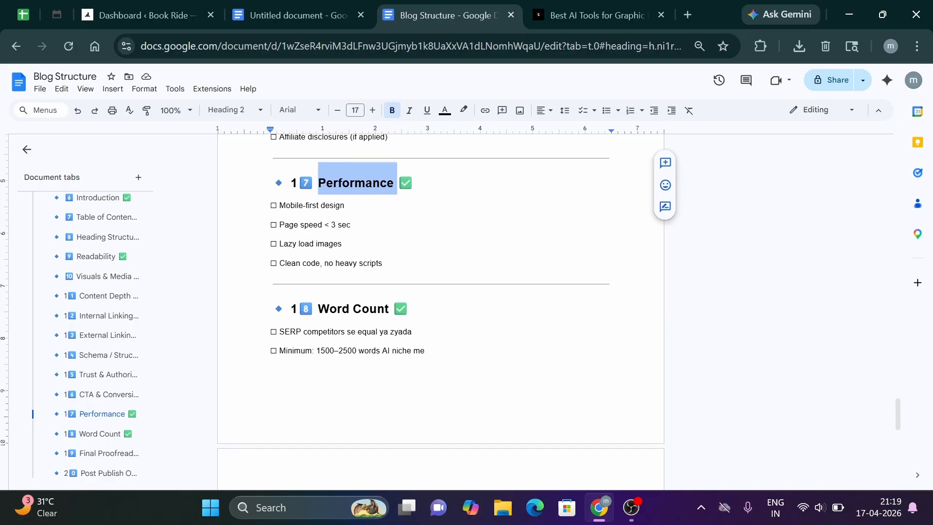
scroll(440, 311, "down", 5)
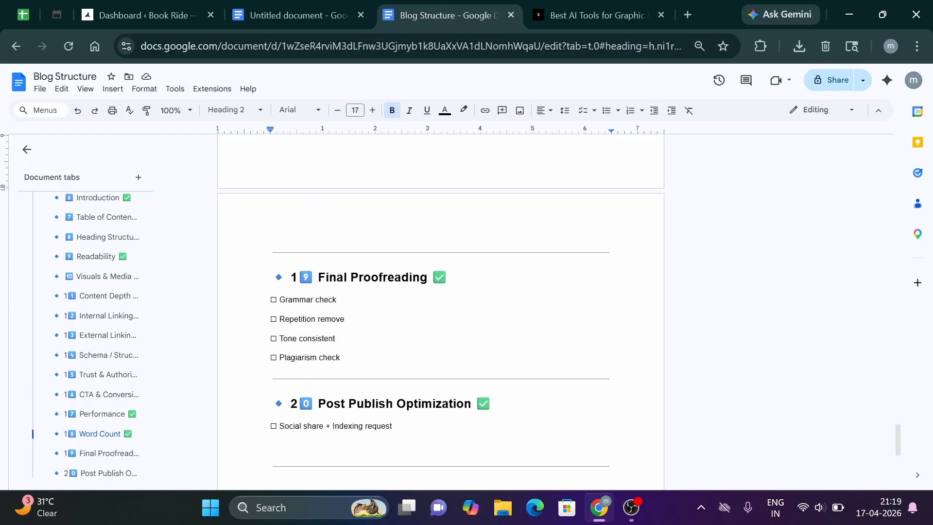
Review the Final Proofreading and Post Publish Optimization items, highlighting Grammar check and Tone consistent, and return to the checklist's beginning
triple_click(296, 299)
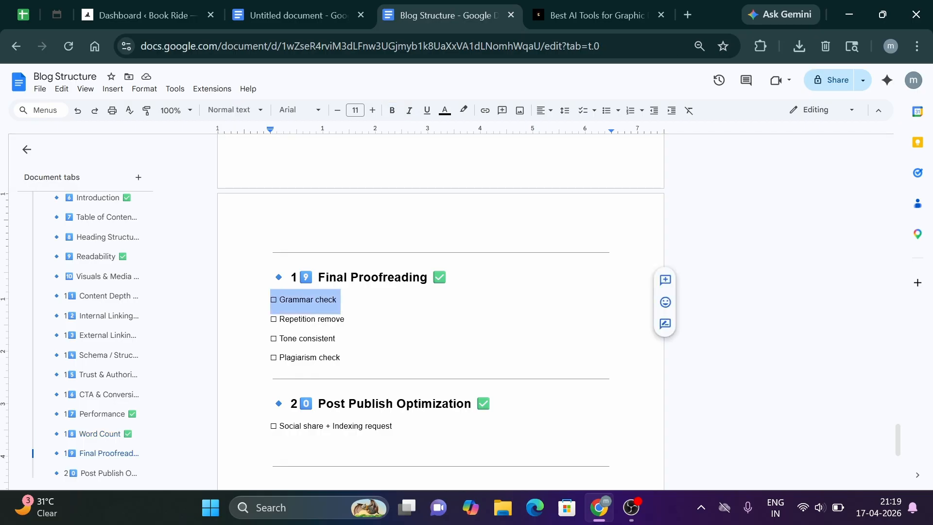
triple_click(306, 338)
scroll(440, 311, "down", 4)
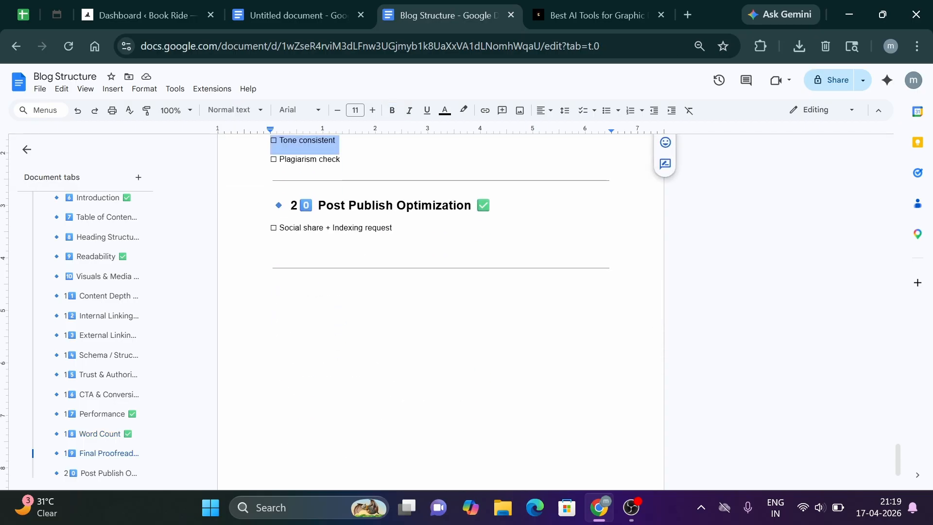
scroll(427, 287, "up", 20)
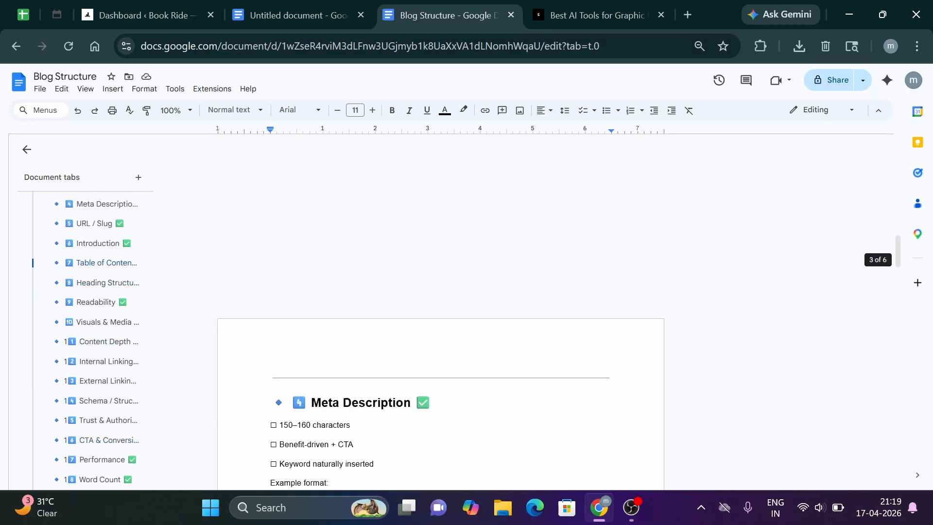
scroll(440, 310, "up", 1)
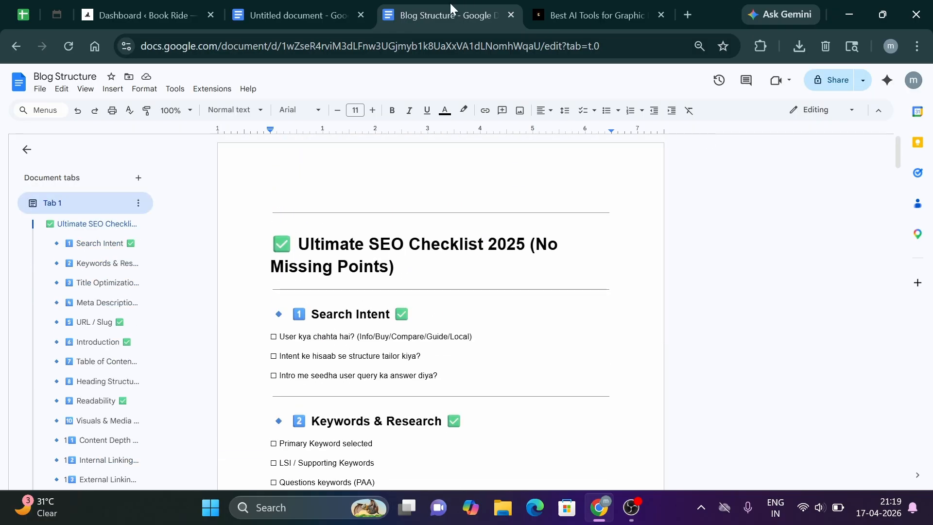
Look through the Best AI Platforms Summary draft in the untitled document and return to its title
left_click(266, 6)
scroll(311, 311, "down", 20)
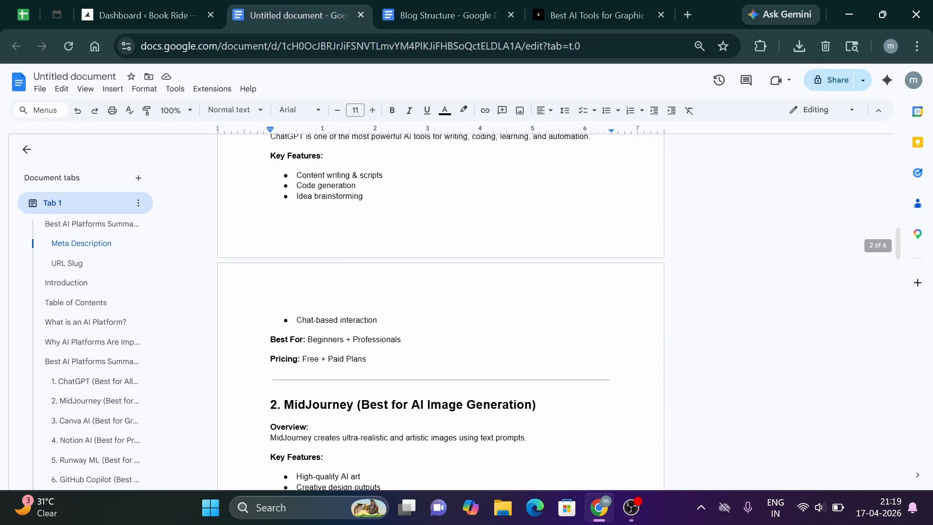
scroll(310, 311, "up", 20)
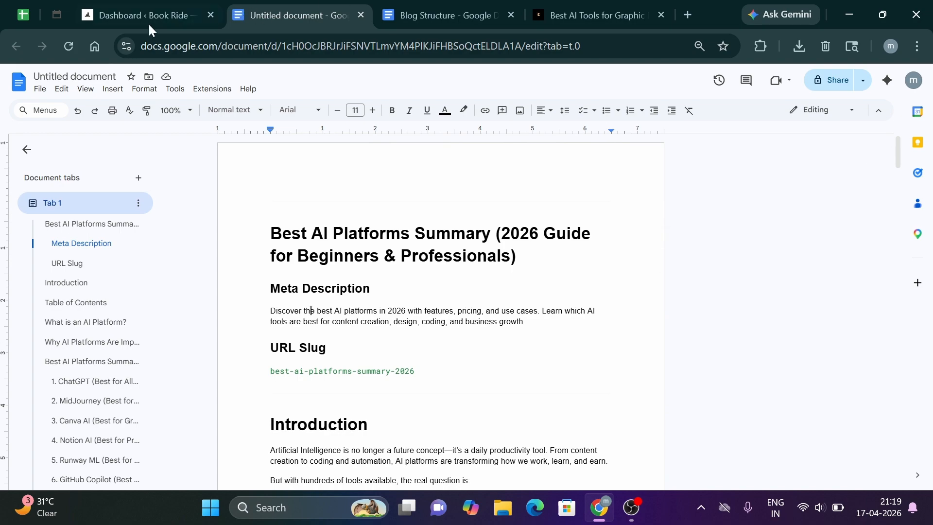
Switch to the WordPress dashboard and create a new post
left_click(142, 11)
mouse_move(29, 161)
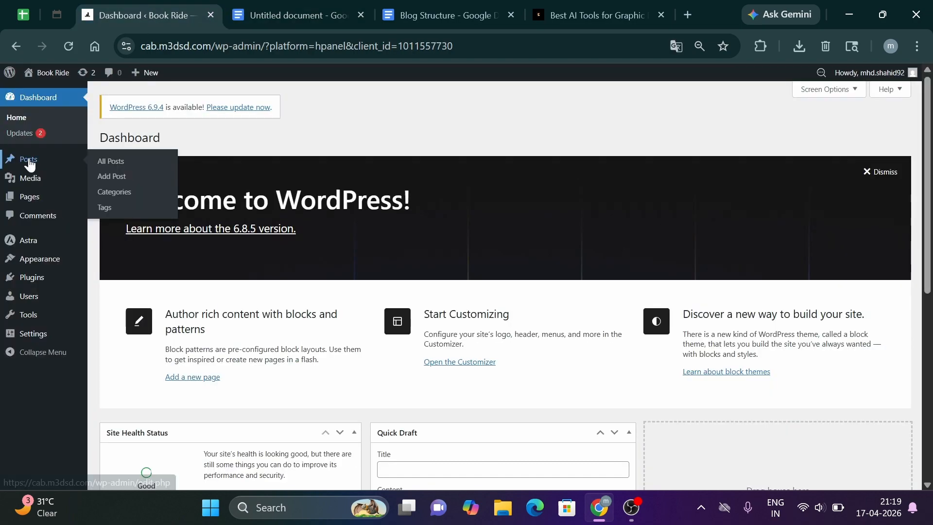
left_click(110, 178)
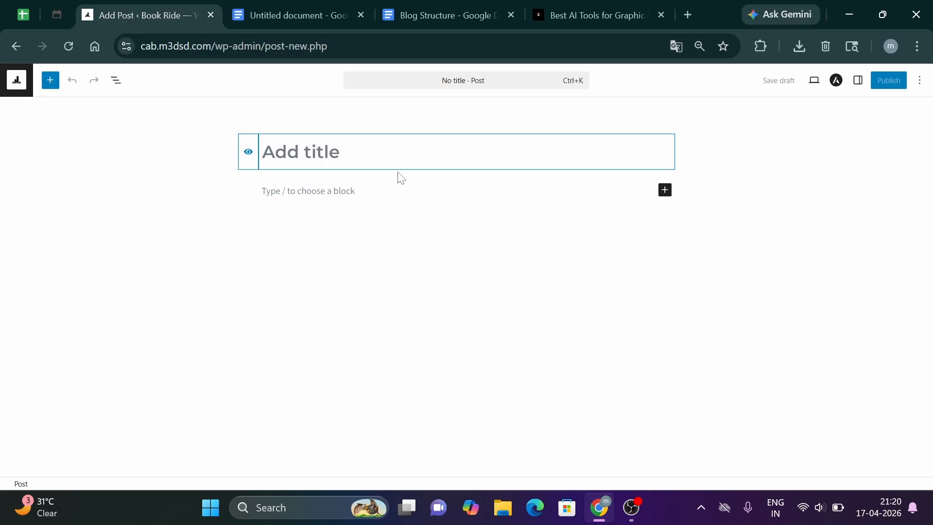
Copy the title "Best AI Platforms Summary (2026 Guide for Beginners & Professionals)" from the draft document into the post's title
left_click(252, 7)
triple_click(290, 233)
key("ctrl+c")
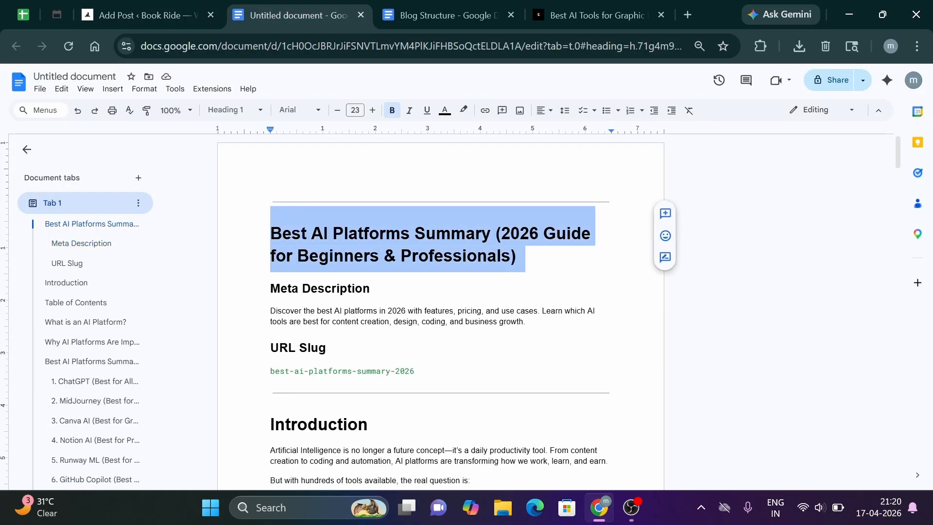
left_click(164, 8)
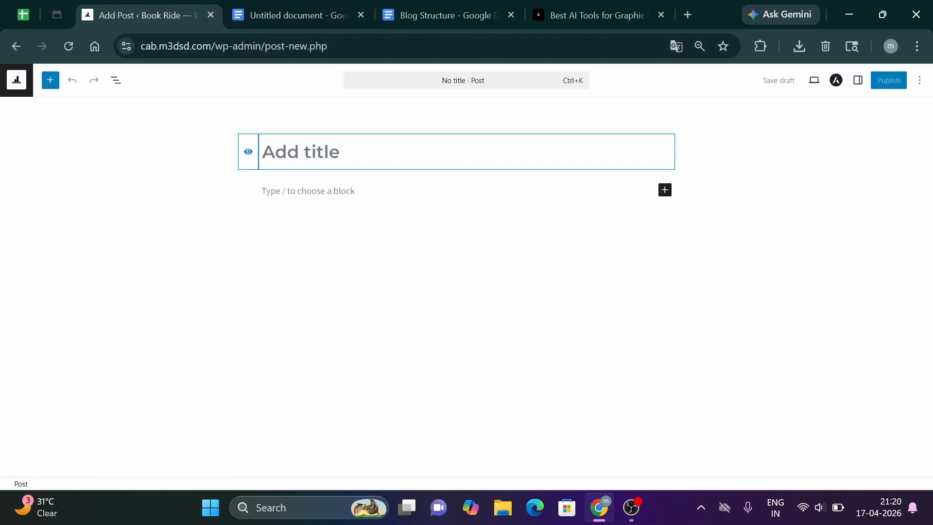
key("ctrl+v")
key("Return")
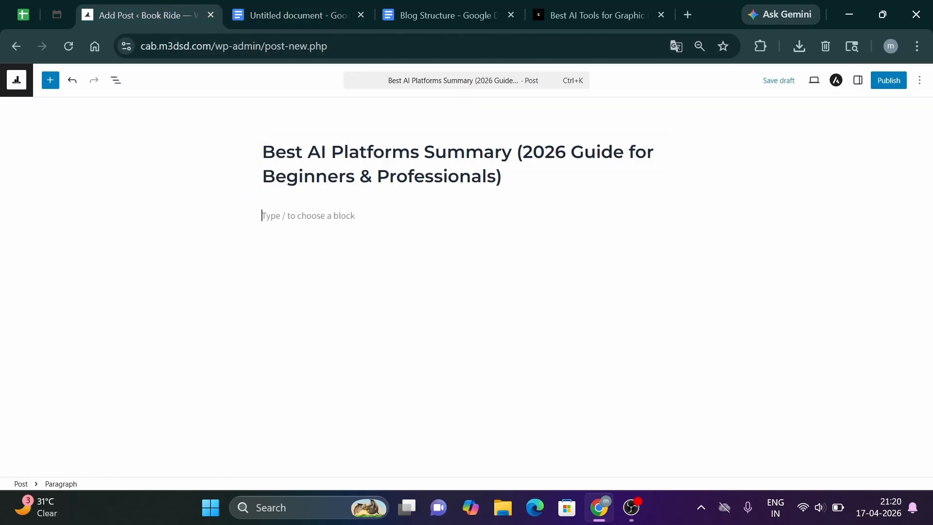
Copy the draft's Introduction paragraphs, without their heading, into the post body and start a new paragraph after them
left_click(315, 15)
scroll(440, 311, "down", 10)
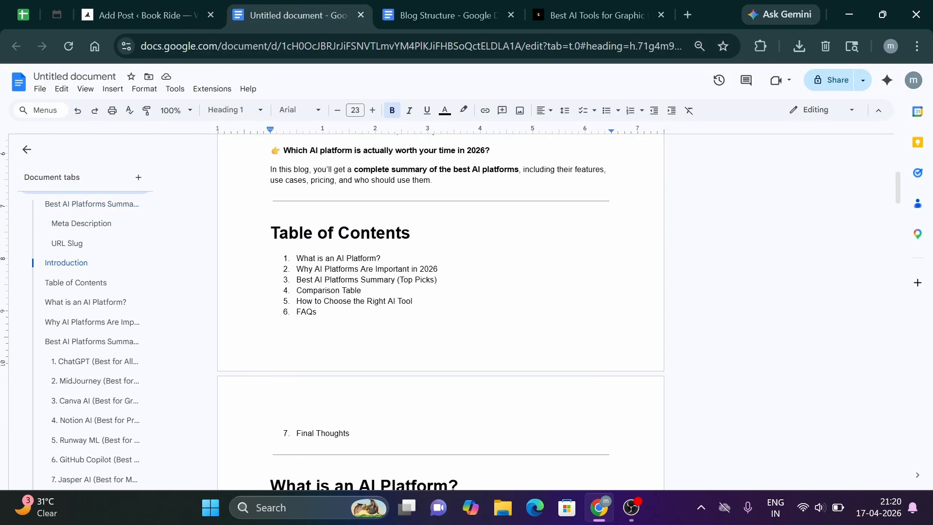
scroll(440, 311, "up", 9)
left_click_drag(271, 360, 436, 439)
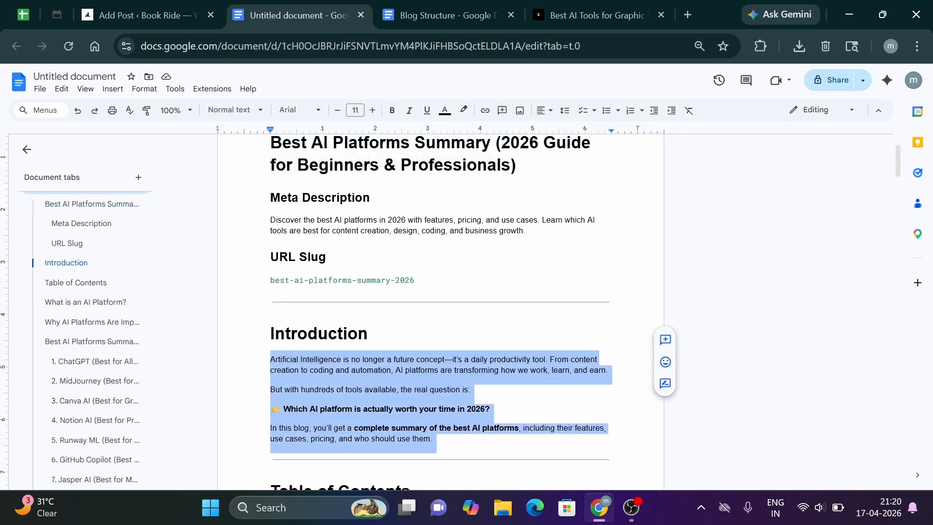
key("ctrl+c")
left_click(140, 15)
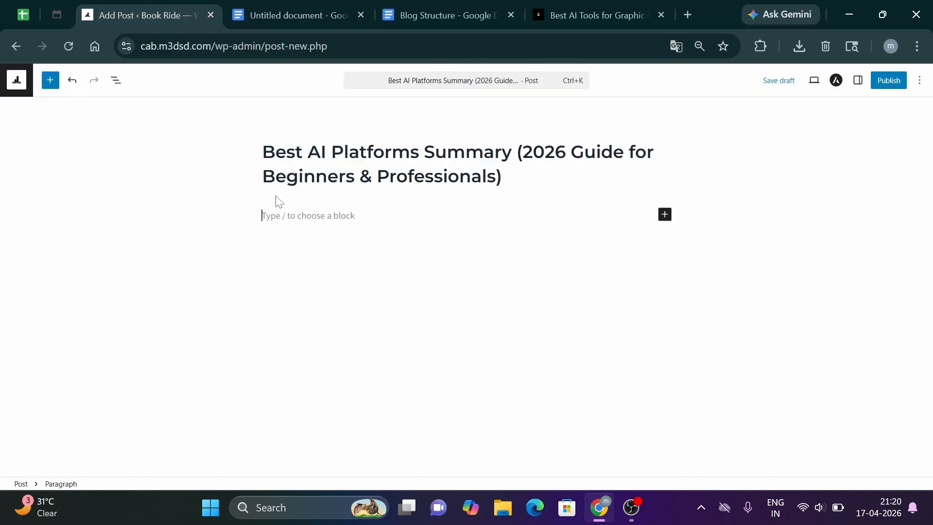
key("ctrl+v")
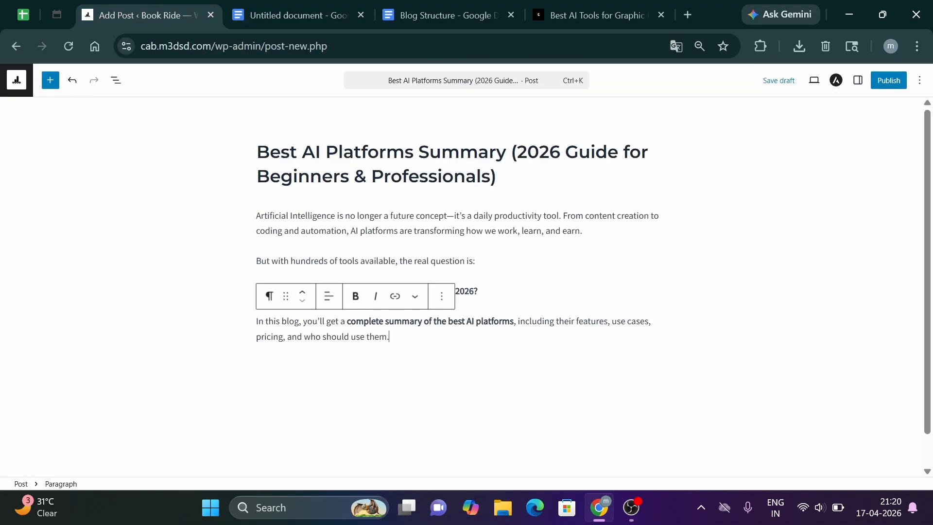
key("Return")
Examine the draft's Table of Contents, from its heading through the listed entries to the sections that follow
left_click(309, 14)
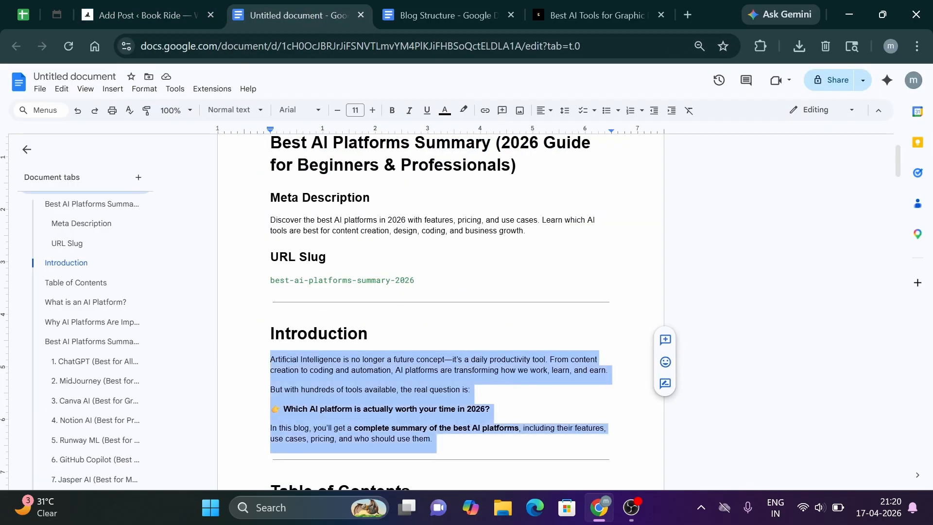
scroll(440, 311, "down", 5)
left_click_drag(271, 265, 319, 344)
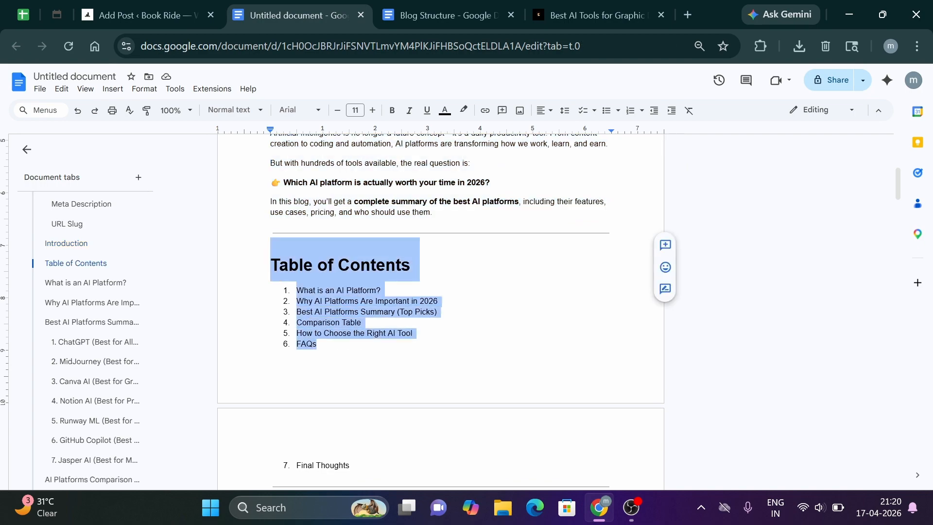
left_click(154, 3)
left_click(284, 5)
left_click(332, 311)
scroll(332, 311, "down", 5)
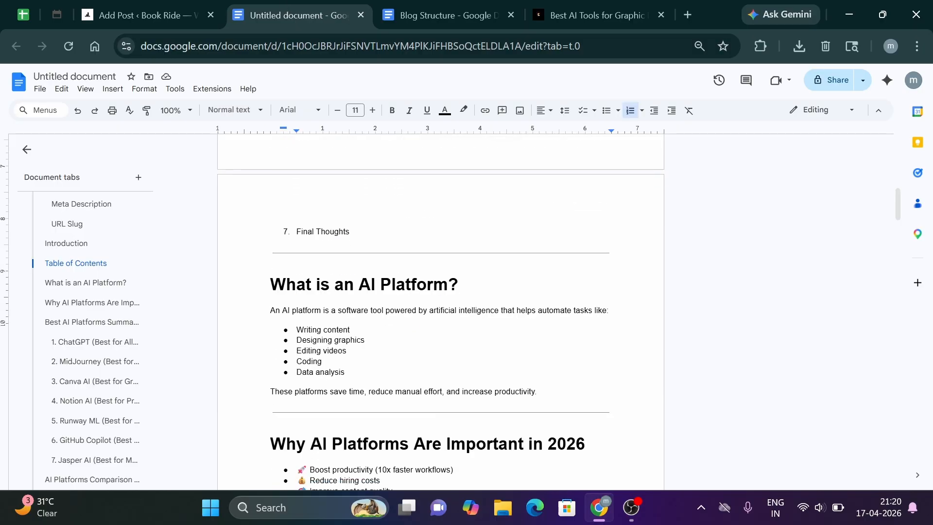
left_click(146, 8)
left_click(290, 6)
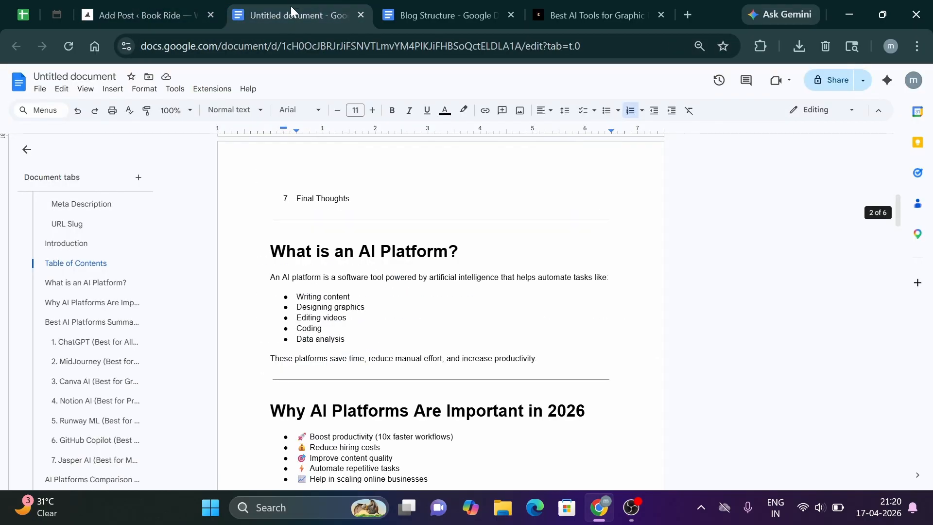
Copy the heading "What is an AI Platform?" from the draft into the post below the introduction
scroll(441, 310, "up", 1)
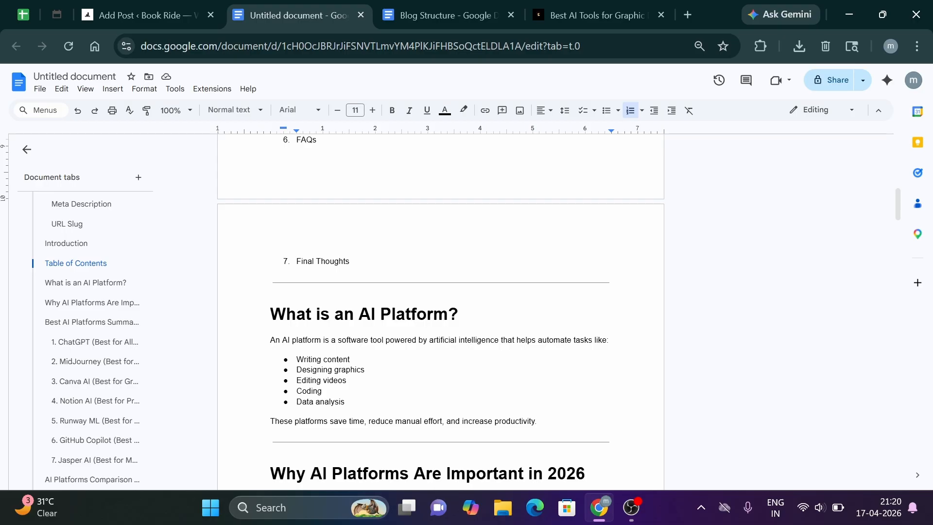
left_click_drag(271, 314, 447, 315)
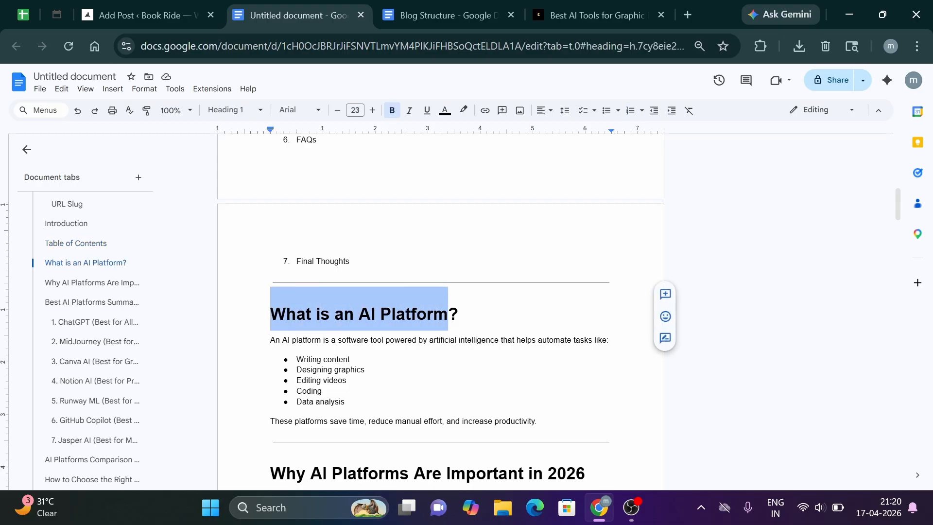
triple_click(447, 314)
left_click(141, 15)
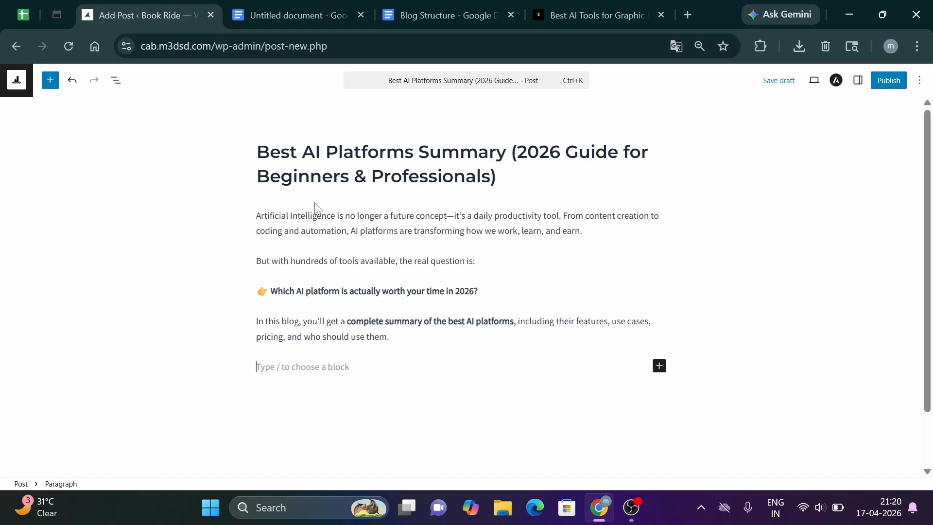
key("ctrl+v")
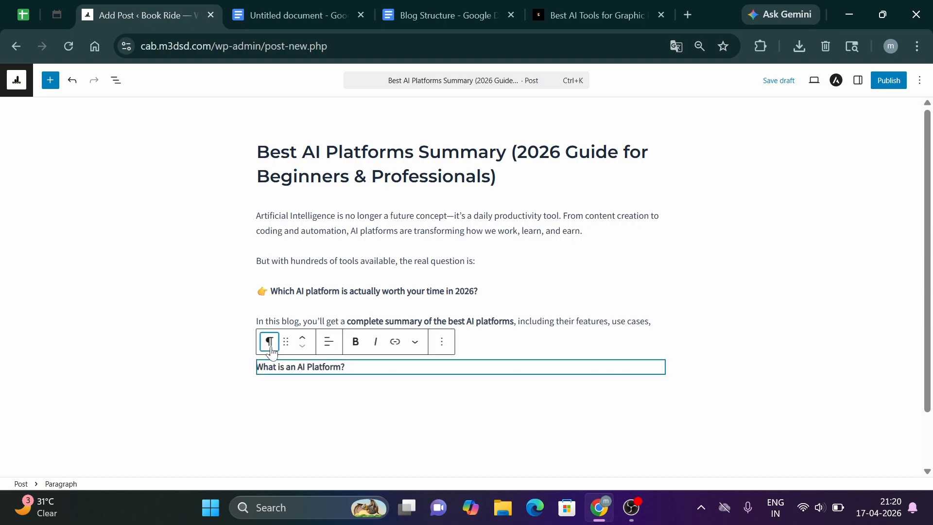
Convert the pasted "What is an AI Platform?" paragraph into a level H2 heading block
left_click(268, 342)
left_click(312, 100)
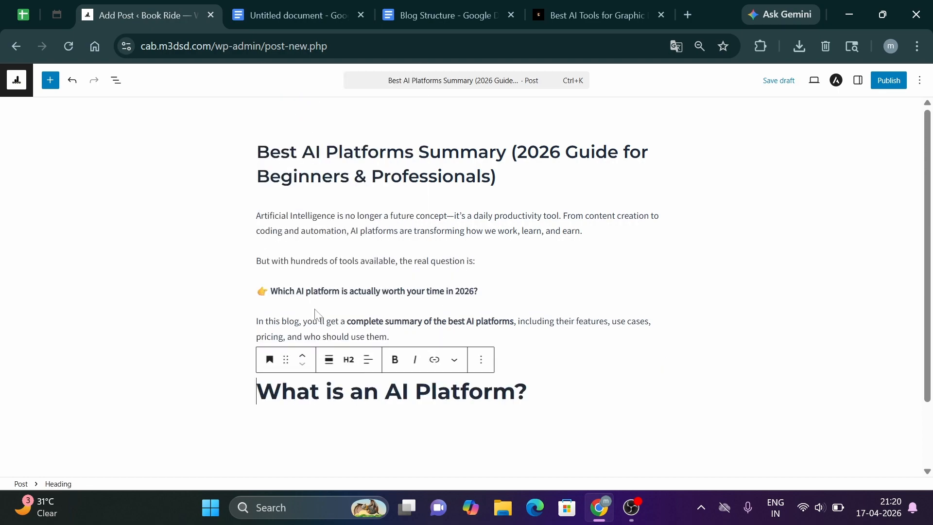
left_click(349, 360)
left_click(365, 240)
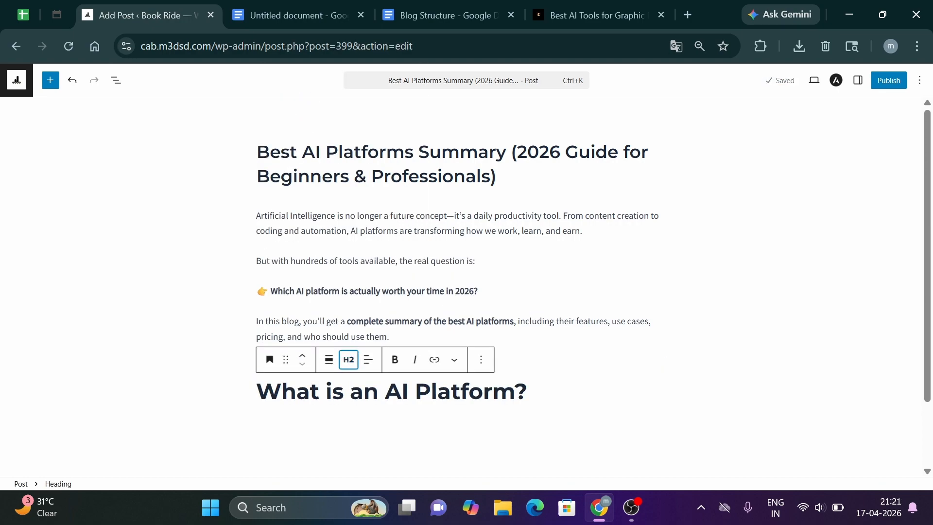
Show the block settings, set the "What is an AI Platform?" heading's size to L and add an empty paragraph below it
left_click(857, 82)
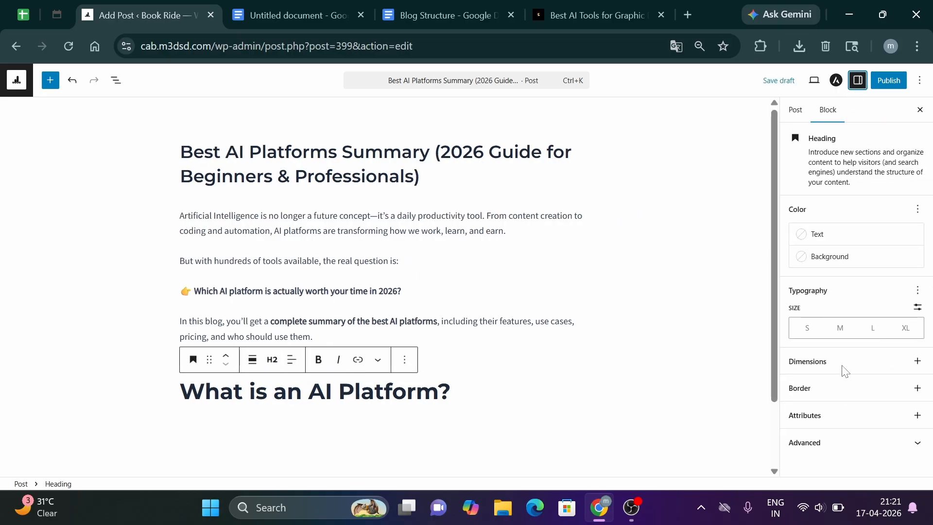
left_click(873, 330)
left_click(424, 386)
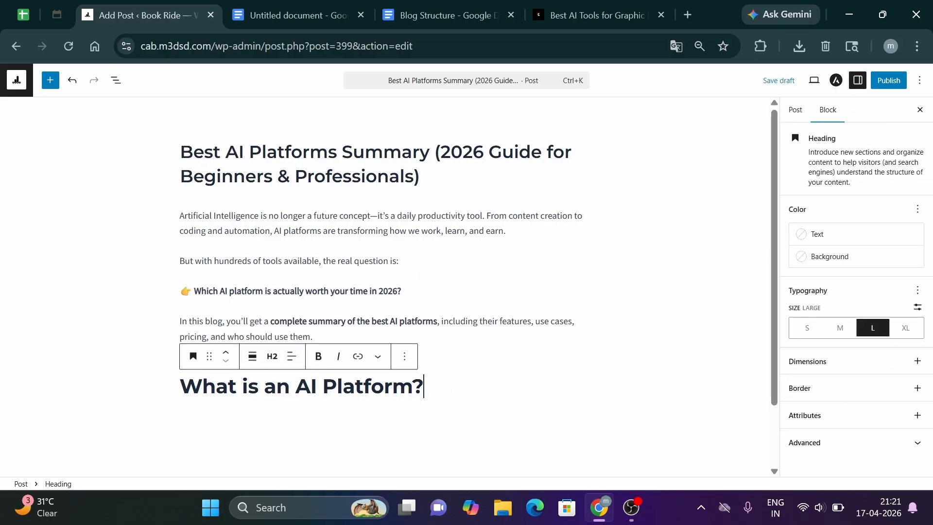
key("Return")
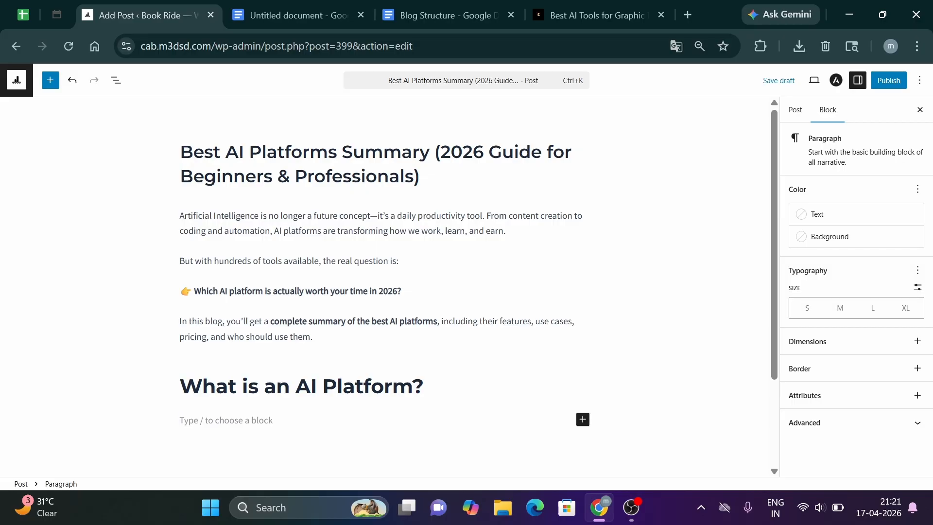
Set the "What is an AI Platform?" heading to a custom font size of 30 px and return to the empty paragraph below
triple_click(270, 385)
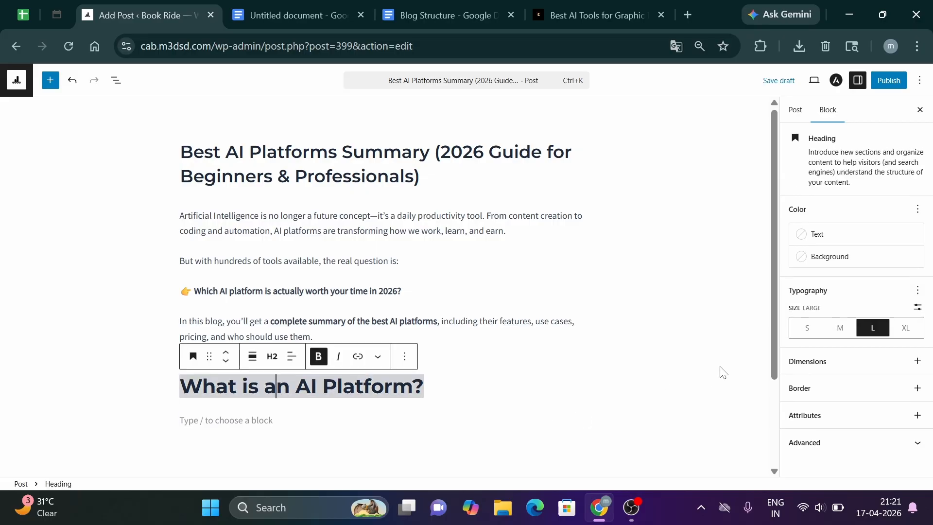
left_click(917, 306)
key("Tab")
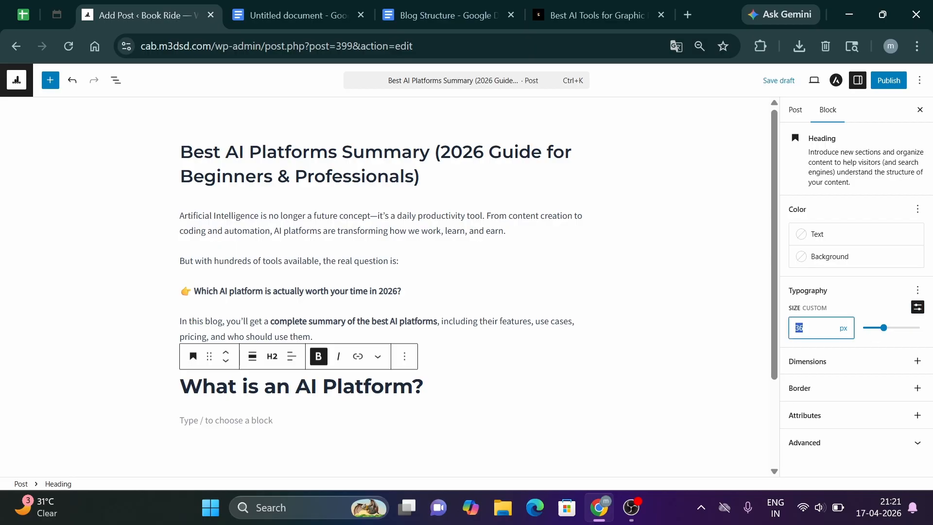
type("30")
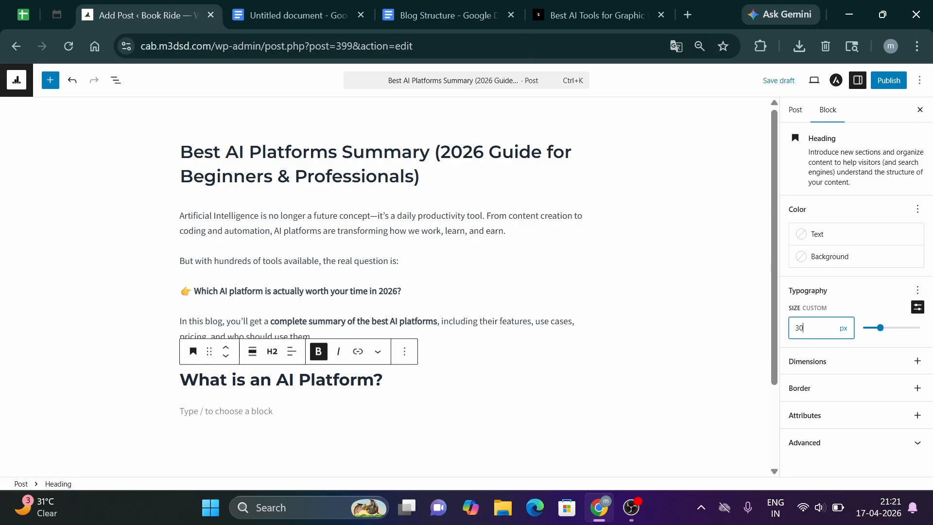
left_click(204, 411)
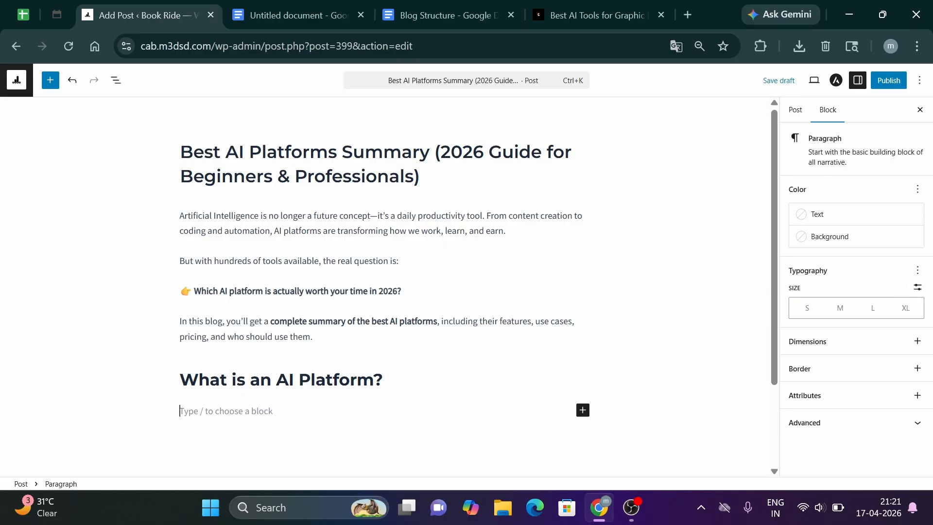
Copy the draft's "What is an AI Platform?" text, including its bullet list and closing sentence, below the post heading and start a new paragraph
left_click(295, 6)
left_click_drag(270, 340, 270, 439)
left_click(118, 6)
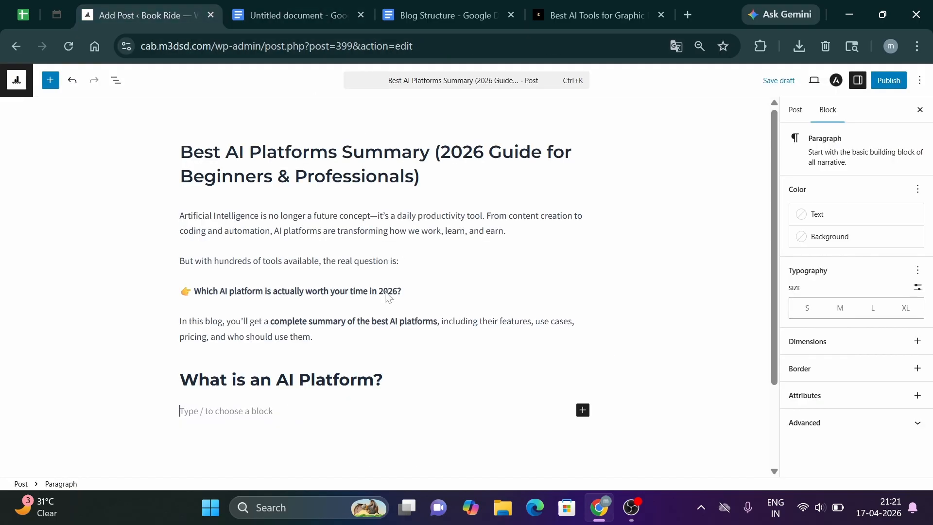
type("An AI platform is a software tool powered by artificial intelligence that helps automate tasks like: Writing content Designing graphics Editing videos Coding These platforms save time, reduce manual effort, and increase productivity.")
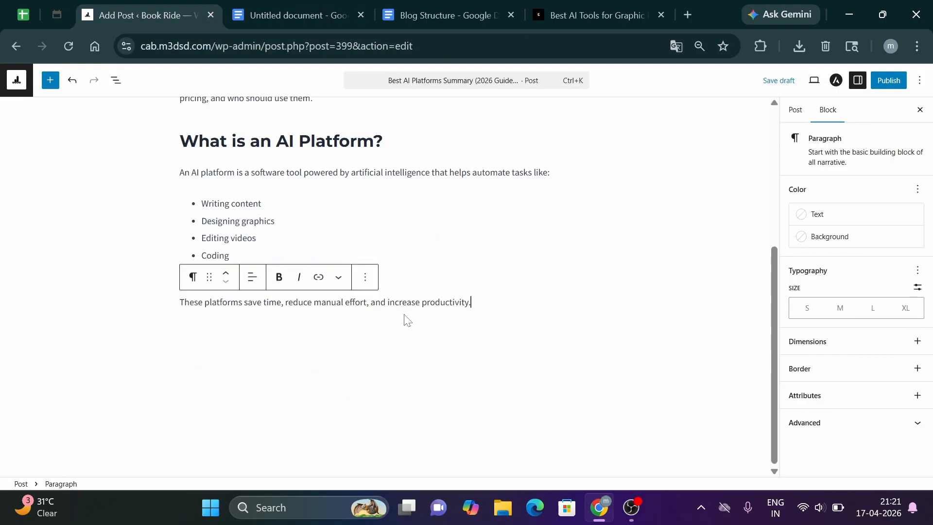
key("Return")
Copy the "Why AI Platforms Are Important in 2026" heading from the Google Docs draft
left_click(336, 10)
scroll(440, 311, "down", 3)
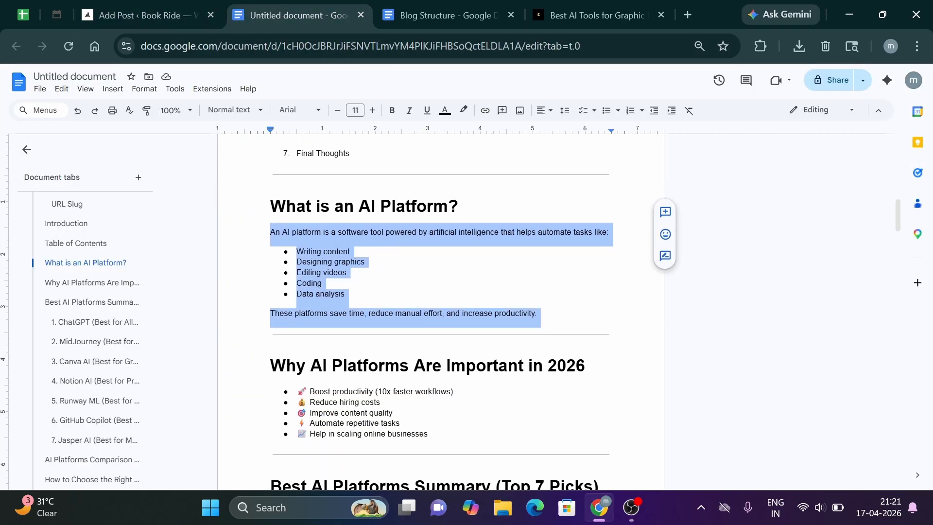
left_click_drag(270, 359, 585, 359)
key("ctrl+c")
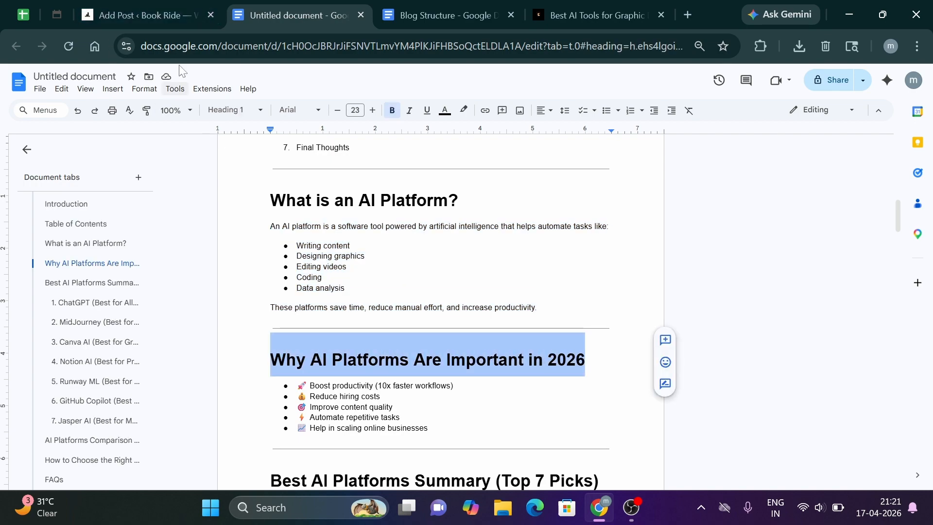
In the WordPress post, duplicate the "What is an AI Platform?" heading and move the copy below the section's closing sentence
left_click(167, 16)
left_click(210, 141)
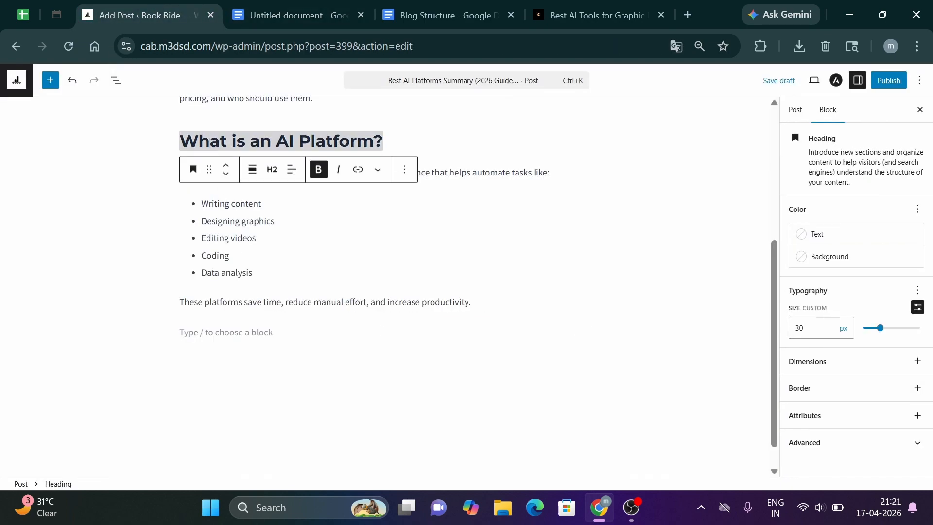
left_click(404, 170)
left_click(417, 249)
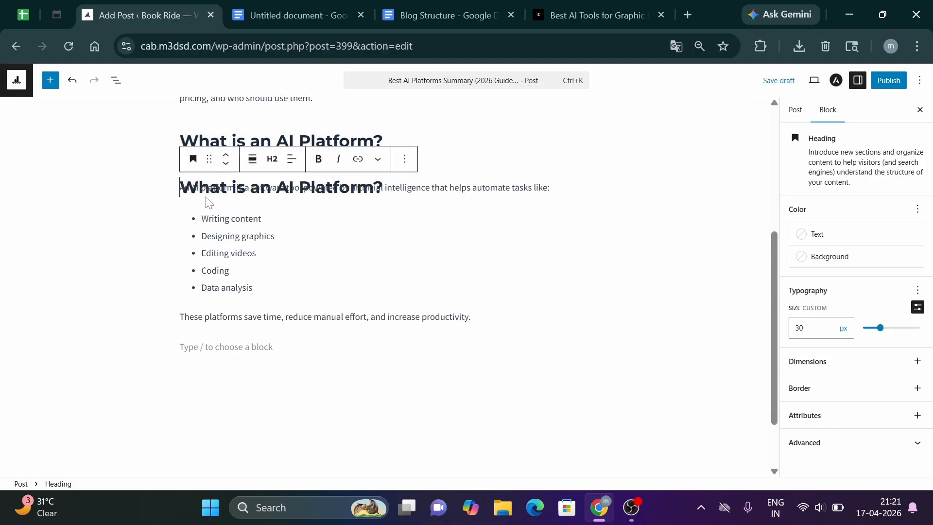
left_click(210, 204)
left_click(226, 188)
left_click(210, 162)
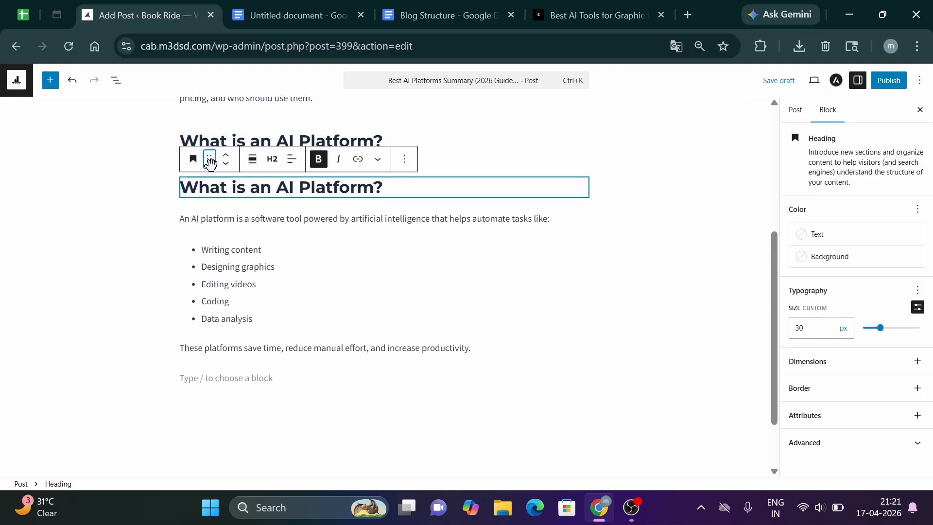
left_click_drag(210, 162, 214, 389)
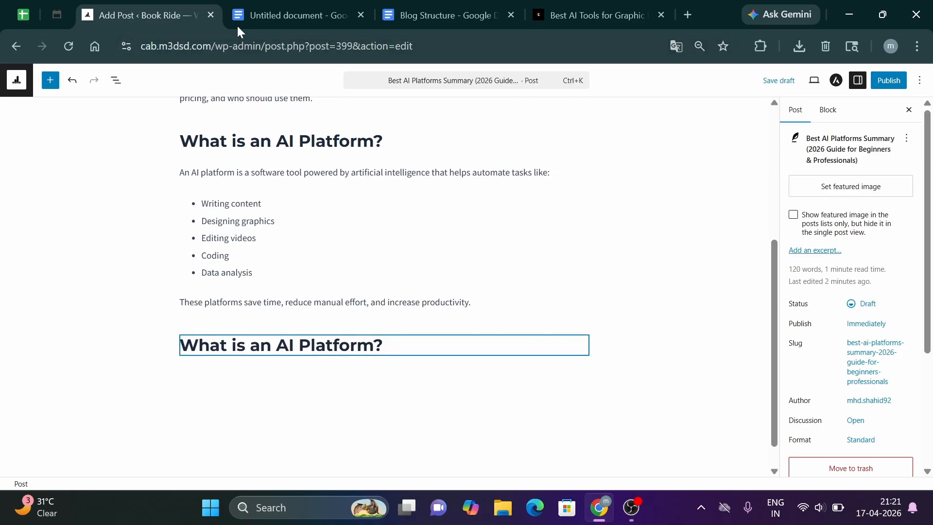
Replace the duplicated heading's text with "Why AI Platforms Are Important in 2026" and start a paragraph below it
left_click(238, 26)
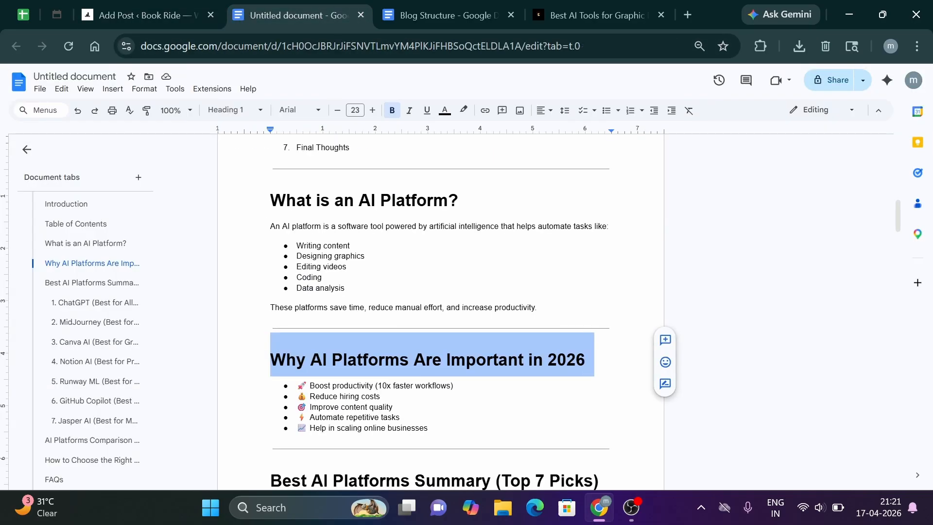
left_click(85, 8)
triple_click(282, 345)
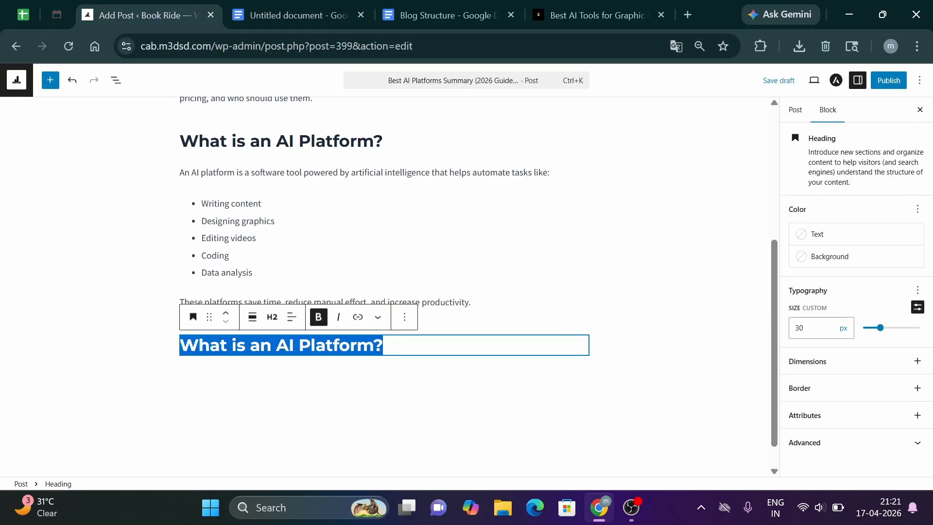
key("ctrl+v")
key("Return")
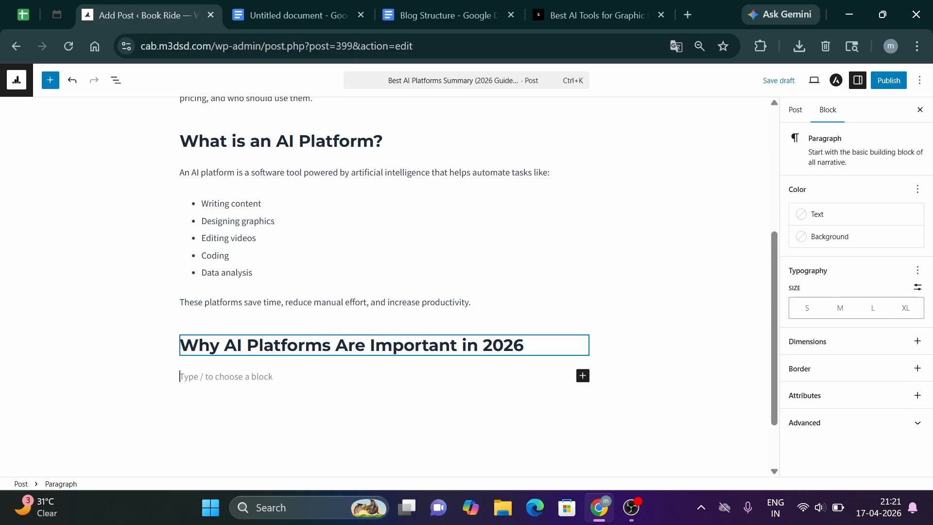
Copy the draft's five-item bullet list on why AI platforms are important below the matching post heading and add an empty paragraph
left_click(340, 15)
left_click_drag(297, 385, 432, 437)
key("ctrl+c")
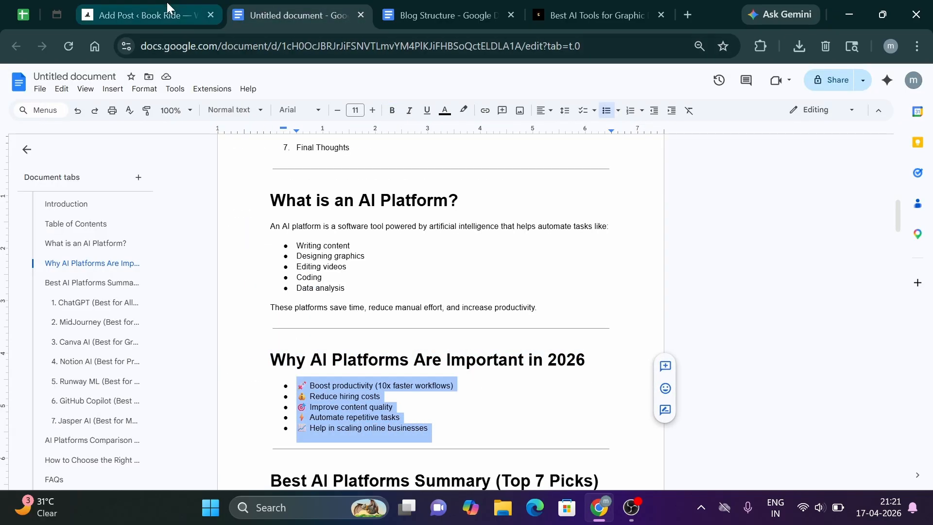
left_click(167, 3)
key("ctrl+v")
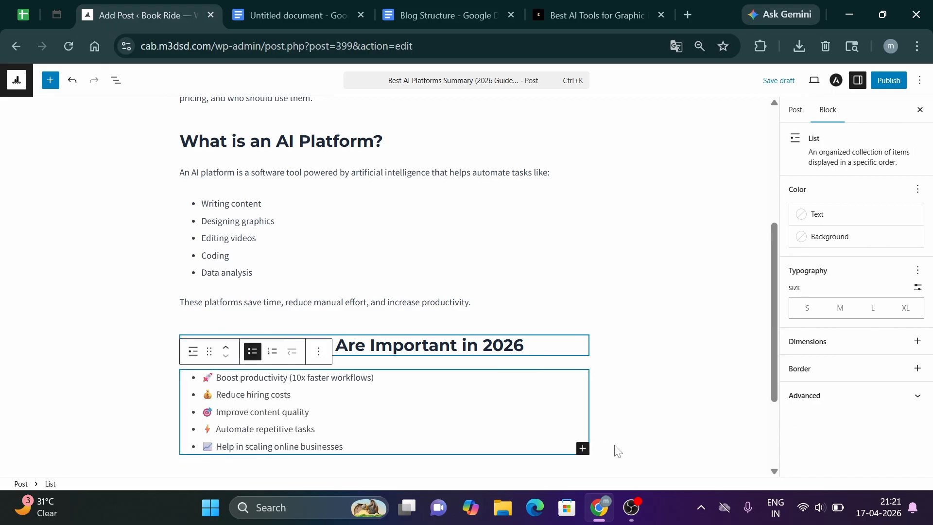
left_click(193, 355)
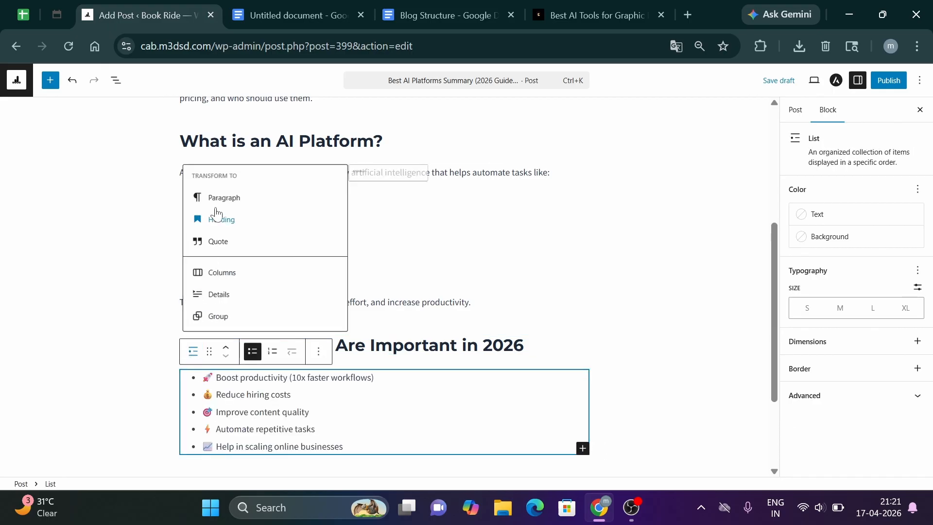
left_click(125, 381)
scroll(223, 396, "down", 3)
left_click(212, 344)
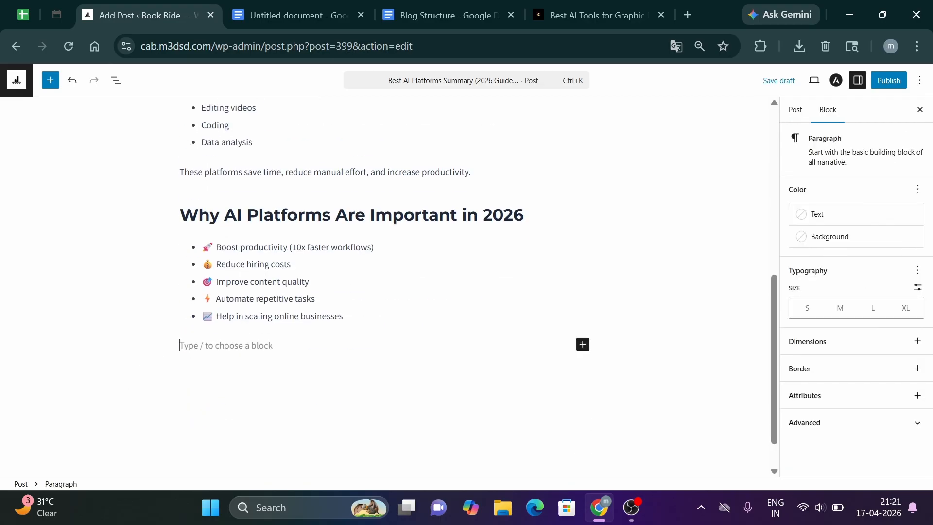
Copy the "Best AI Platforms Summary (Top 7 Picks)" heading from the Google Docs draft
left_click(292, 15)
scroll(440, 311, "down", 8)
scroll(441, 311, "up", 4)
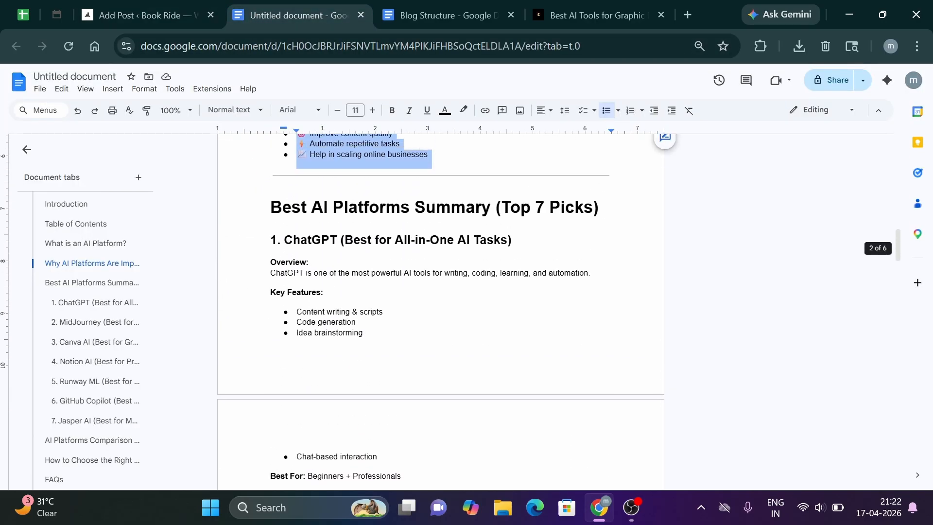
left_click_drag(271, 277, 598, 276)
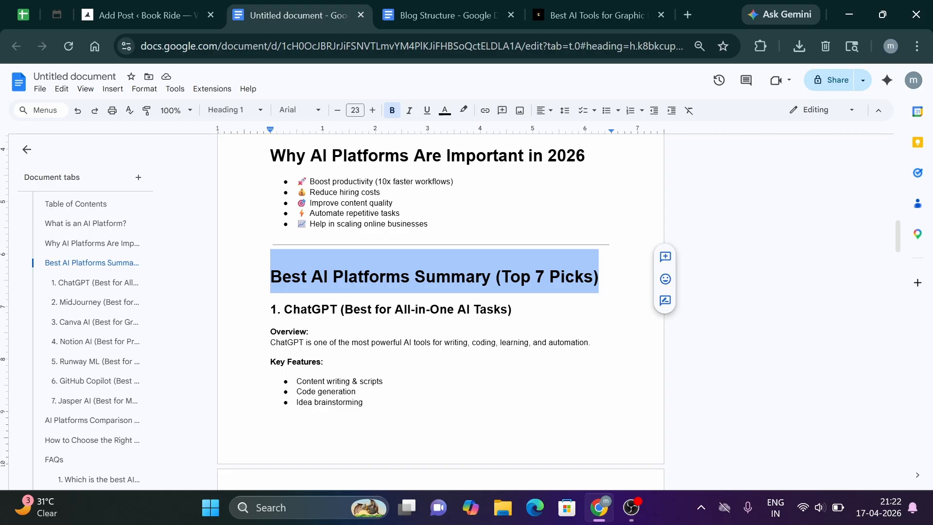
In the WordPress post, duplicate the "Why AI Platforms Are Important in 2026" heading and move the copy below the bullet list
left_click(165, 15)
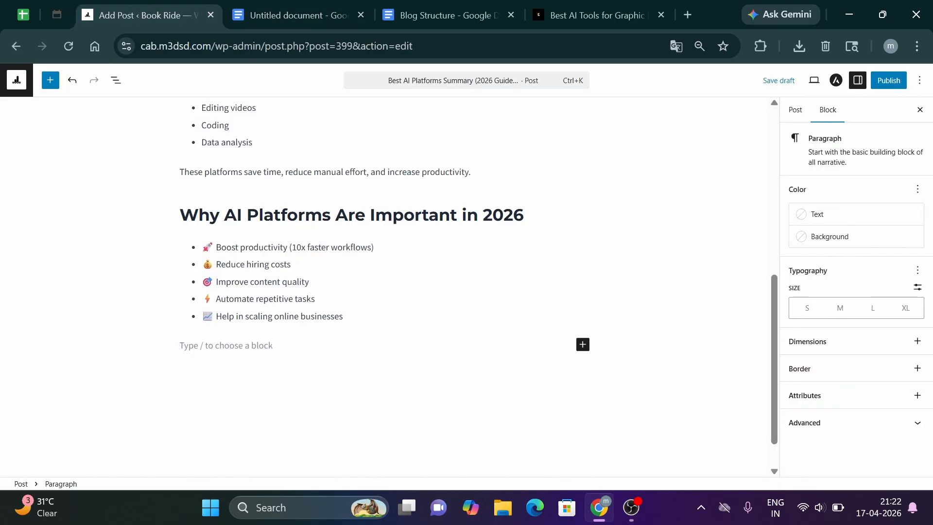
triple_click(263, 214)
left_click(400, 189)
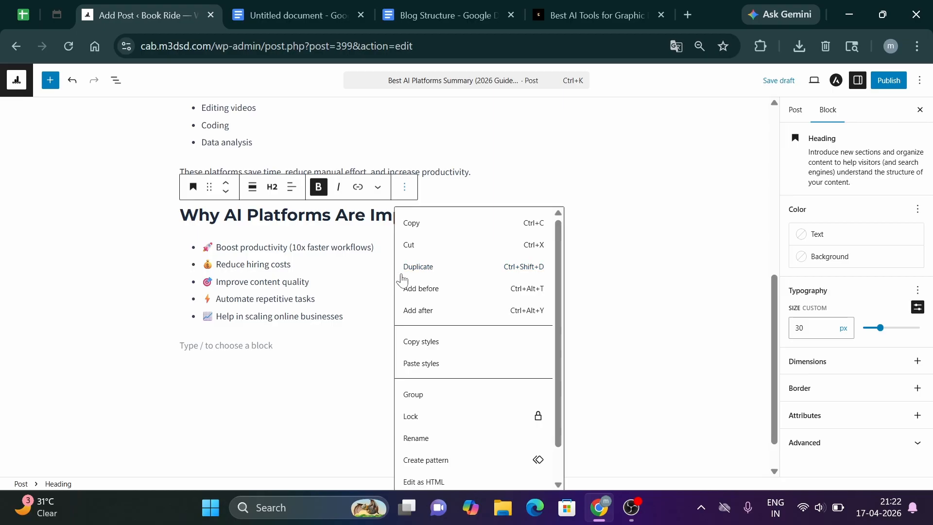
left_click(402, 273)
left_click(147, 268)
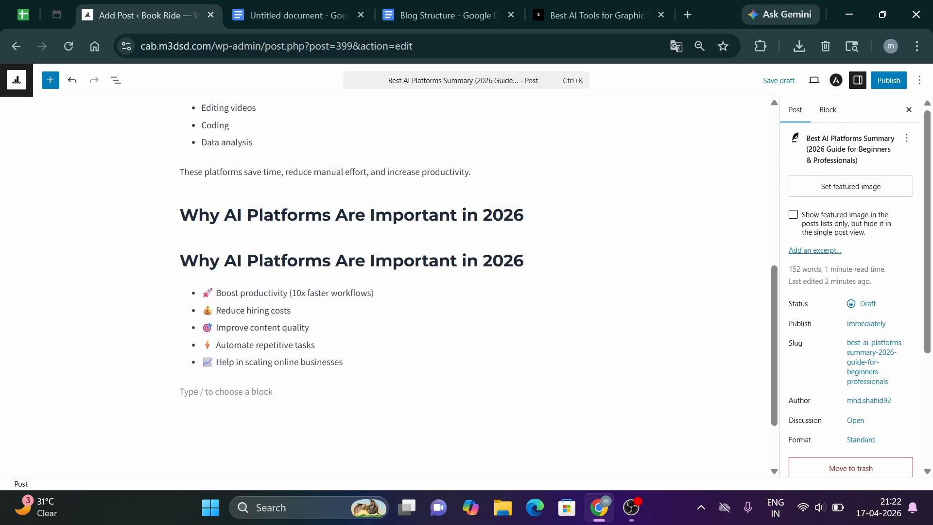
left_click(183, 259)
left_click_drag(209, 232, 202, 393)
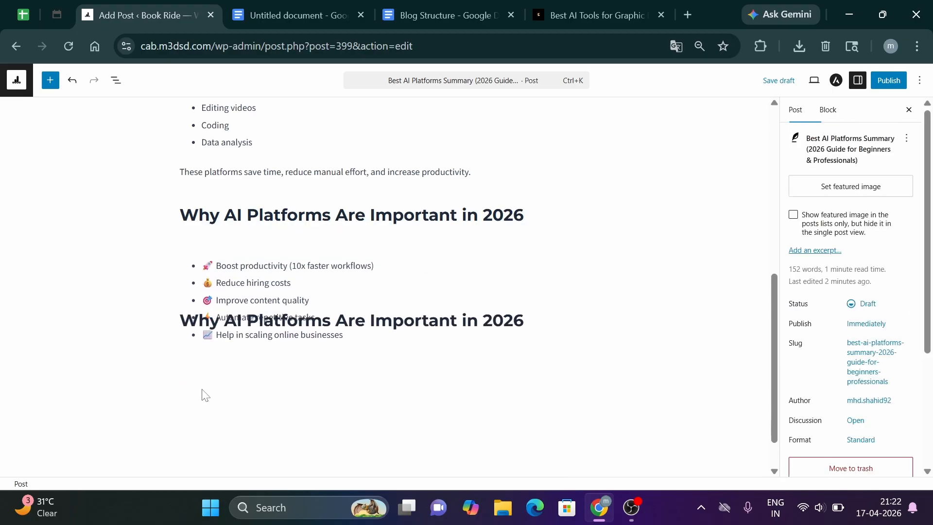
Replace the moved heading's text with "Best AI Platforms Summary (Top 7 Picks)" and add an empty paragraph below it
key("ctrl+v")
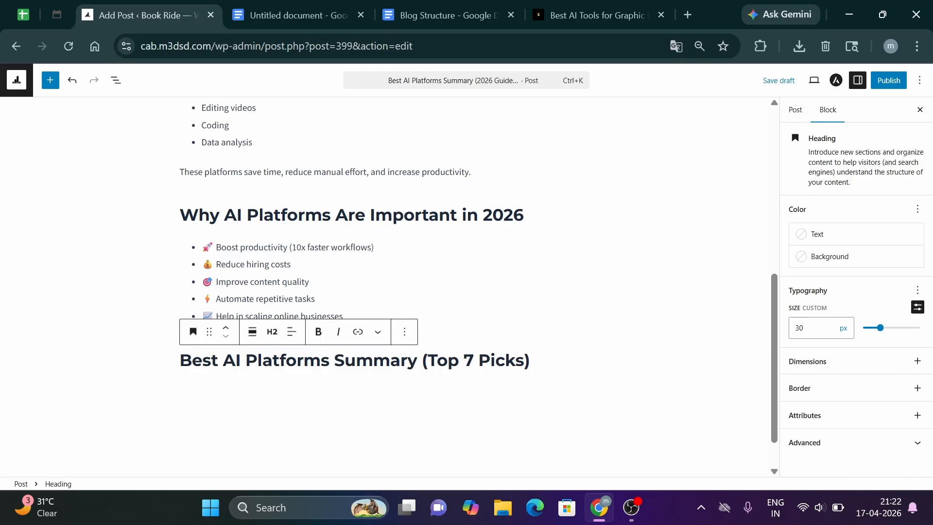
key("Return")
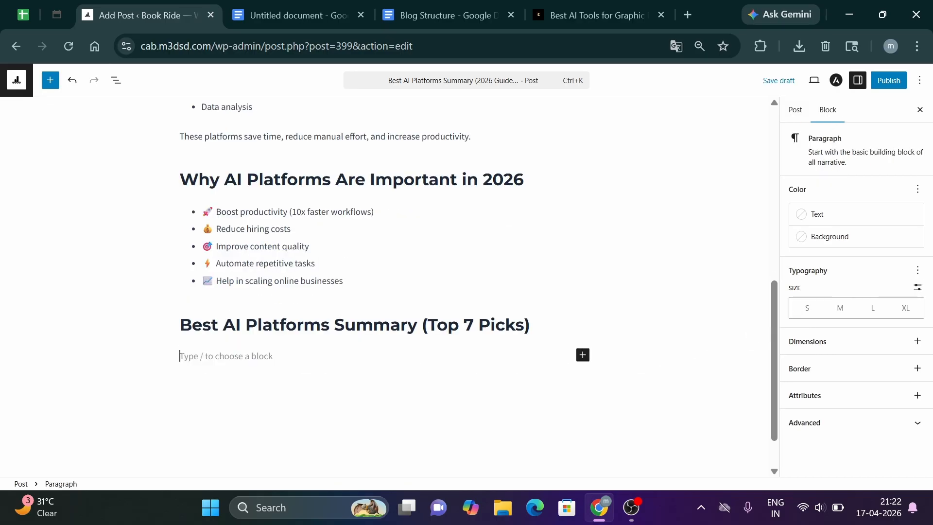
triple_click(400, 324)
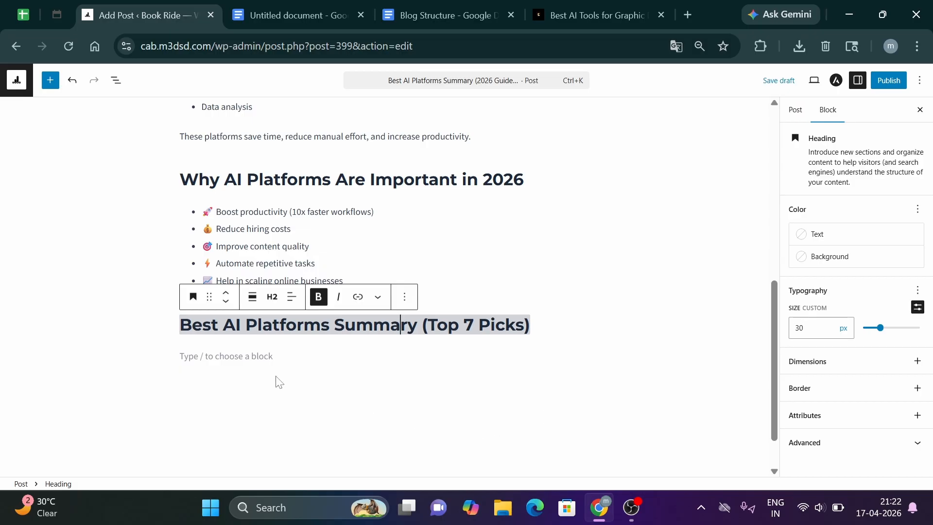
left_click(235, 362)
Copy the draft's "1. ChatGPT (Best for All-in-One AI Tasks)" title into the empty paragraph and convert it to a level H3 heading
left_click(293, 17)
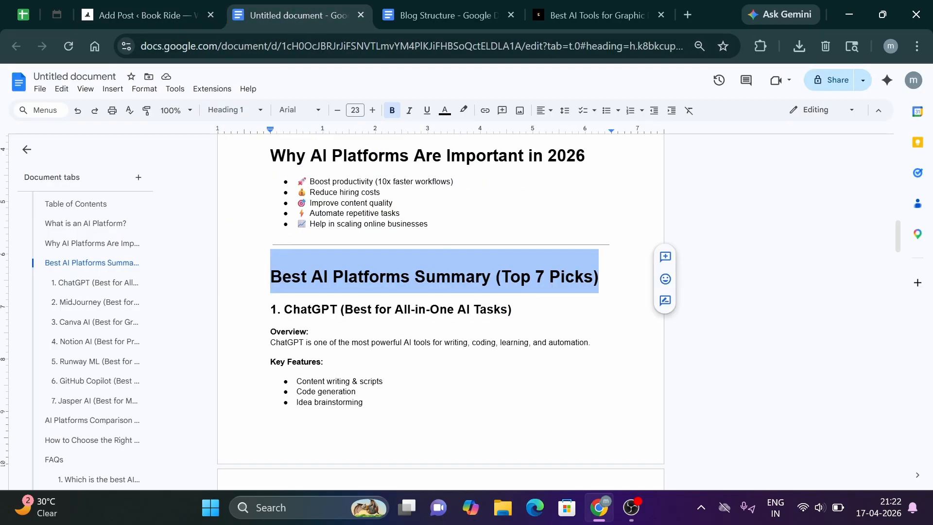
left_click_drag(270, 309, 511, 310)
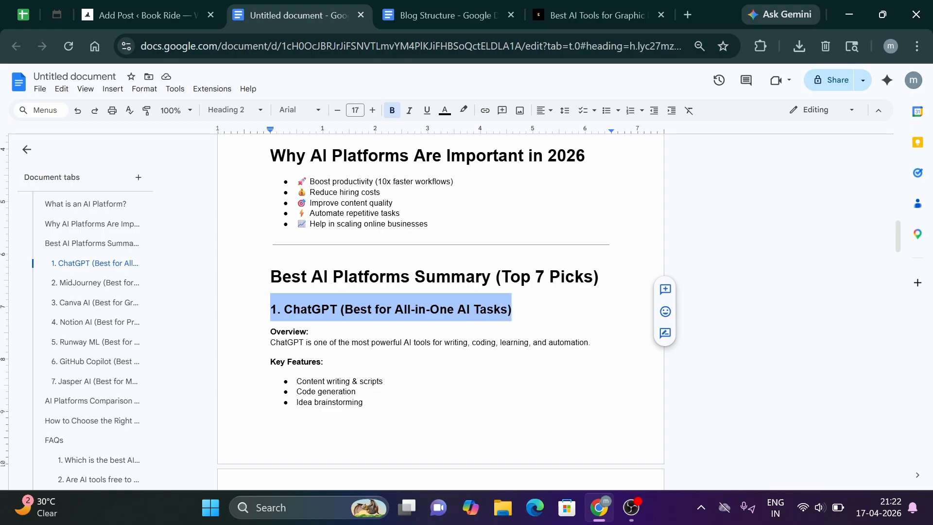
left_click(161, 12)
key("ctrl+v")
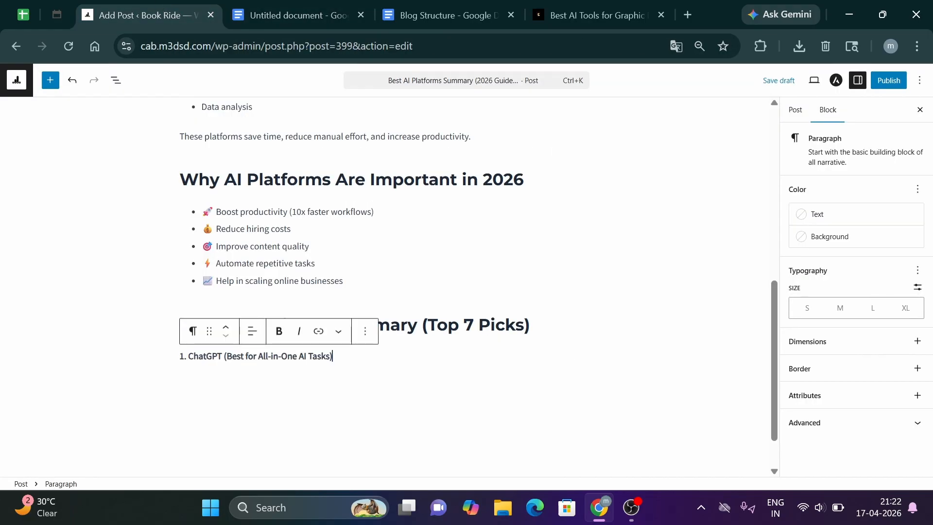
left_click(193, 332)
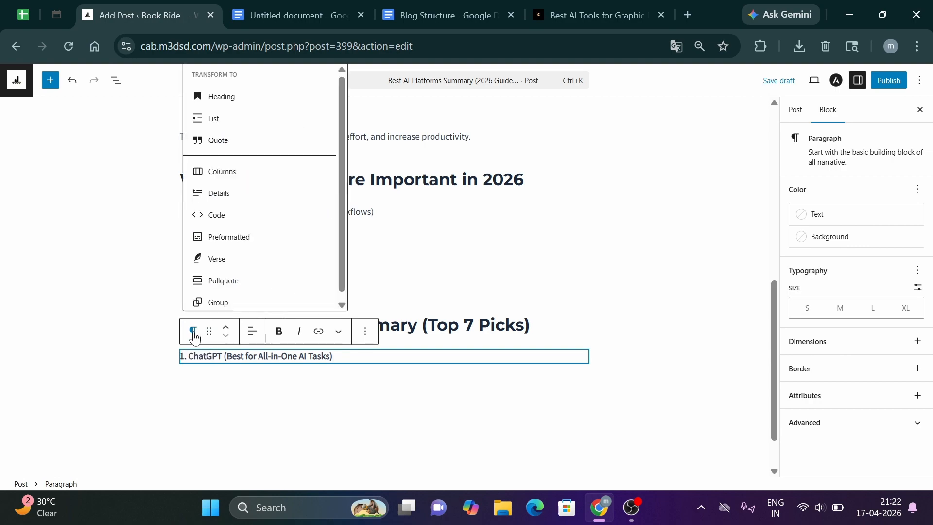
left_click(234, 99)
left_click(273, 351)
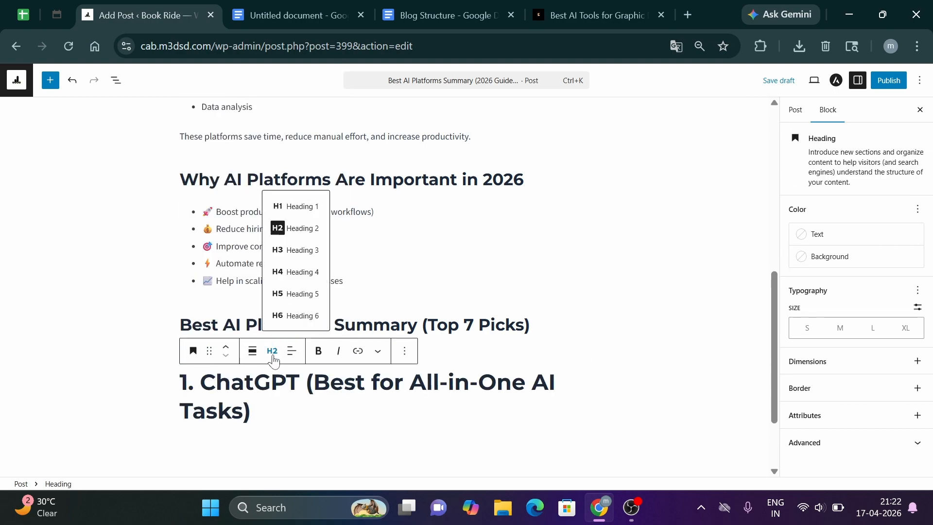
left_click(284, 249)
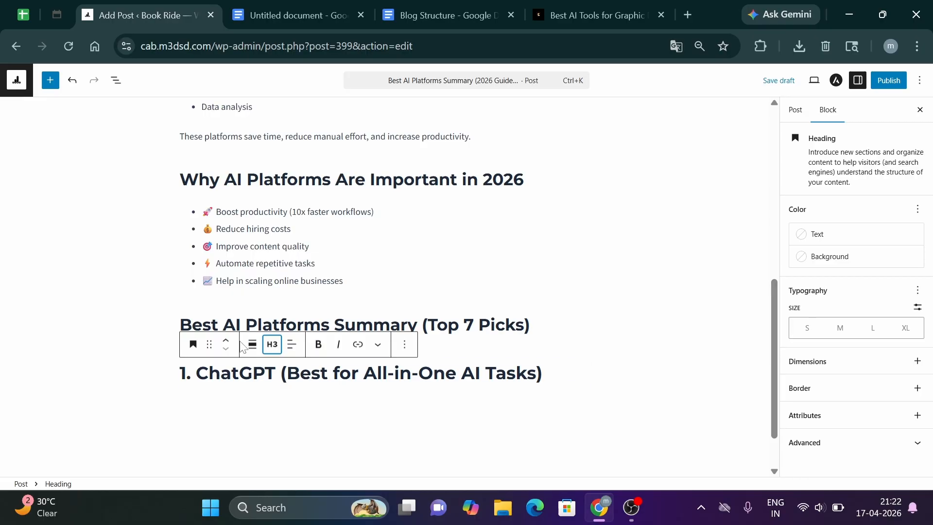
Set the "1. ChatGPT" heading to a custom font size of 26 px and start a paragraph below it
left_click(918, 307)
left_click(816, 328)
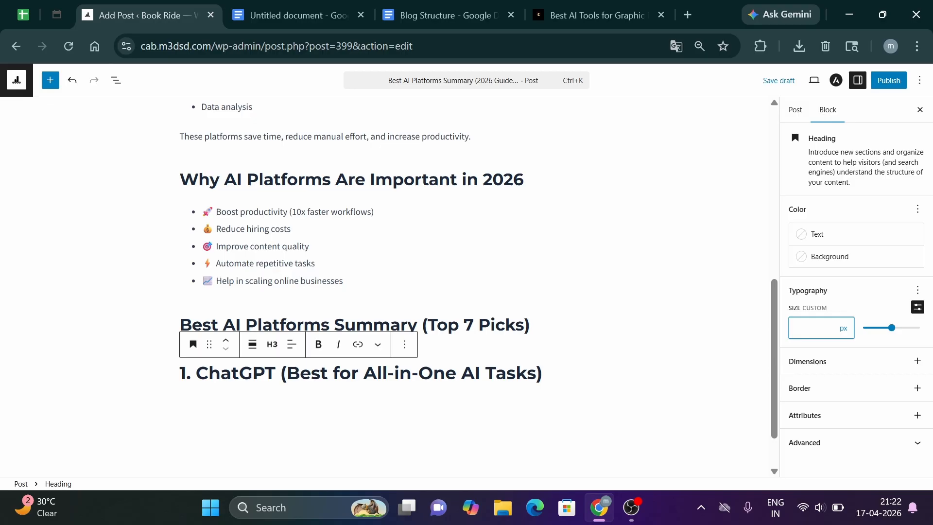
type("26")
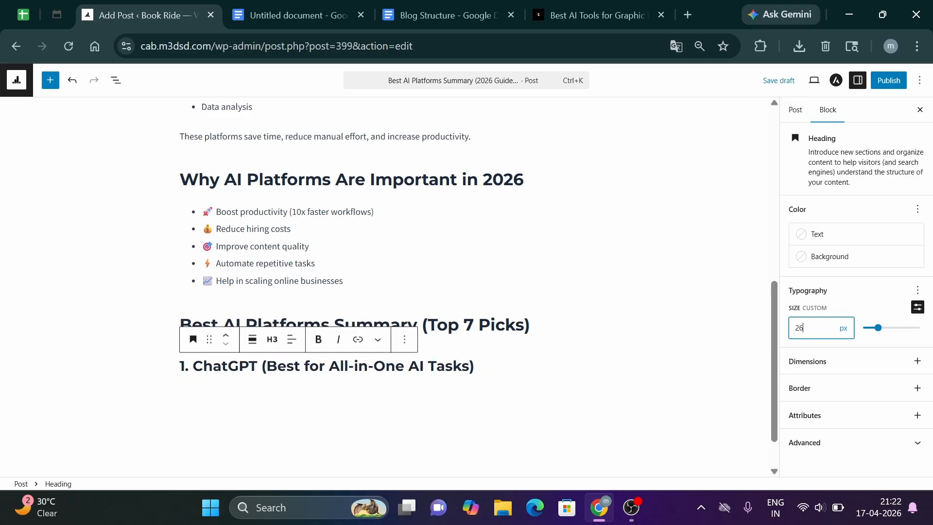
left_click(467, 387)
key("Return")
Copy the draft's ChatGPT overview, key features, best-for and pricing text below the post's "1. ChatGPT" heading
left_click(273, 17)
scroll(440, 301, "down", 2)
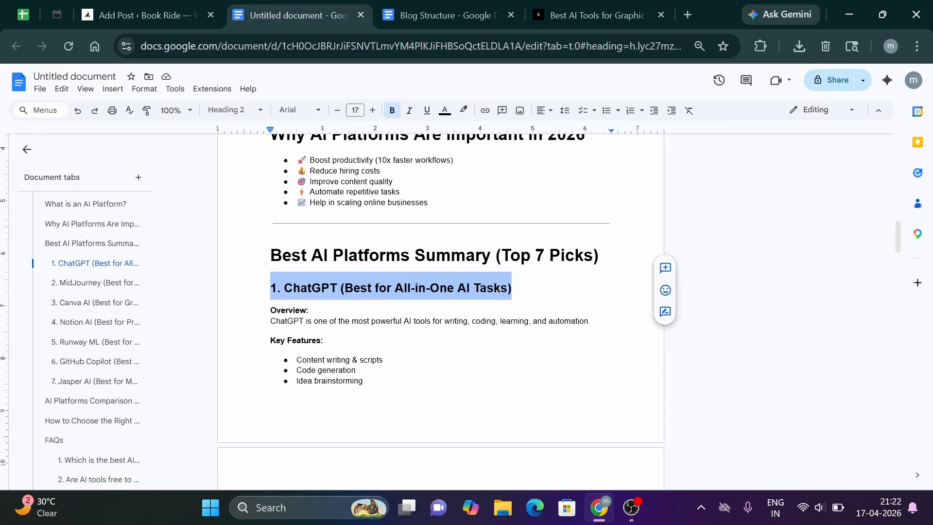
left_click_drag(270, 235, 367, 471)
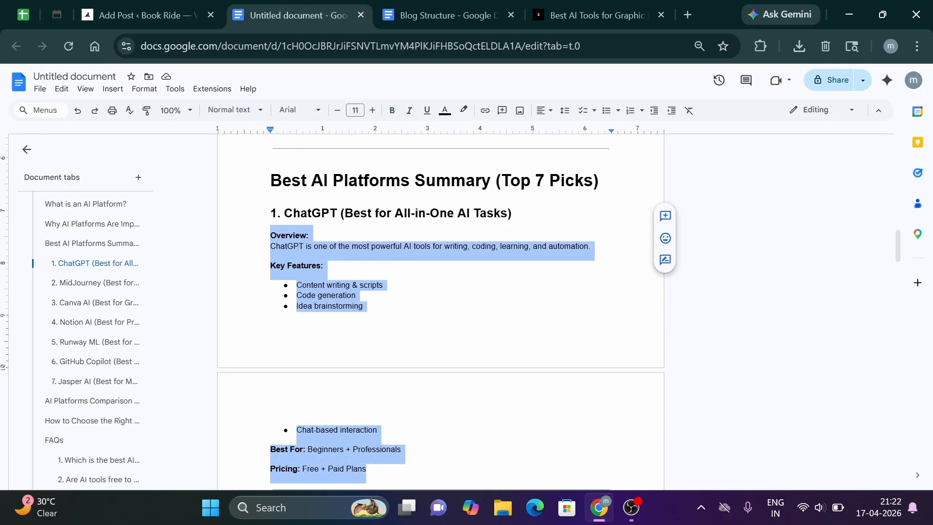
left_click(141, 15)
type("Overview: ChatGPT is one of the most powerful AI tools for writing, coding, learning, and automation. Key Features: Content writing & scripts Code generation Idea brainstorming Best For: Beginners + ProfessionalsPricing: Free + Paid Plans")
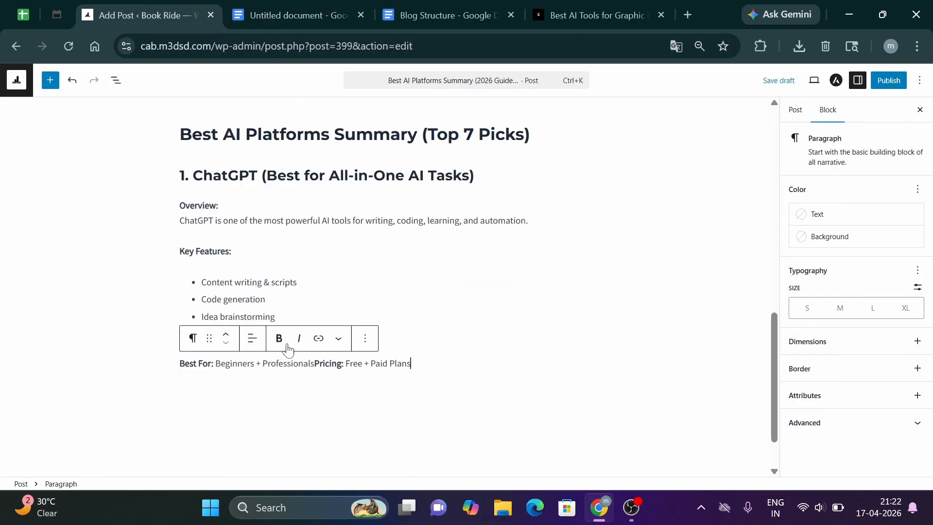
Copy the draft's remaining platform sections, from "2. MidJourney" through "7. Jasper AI", into the post below the ChatGPT section
left_click(261, 14)
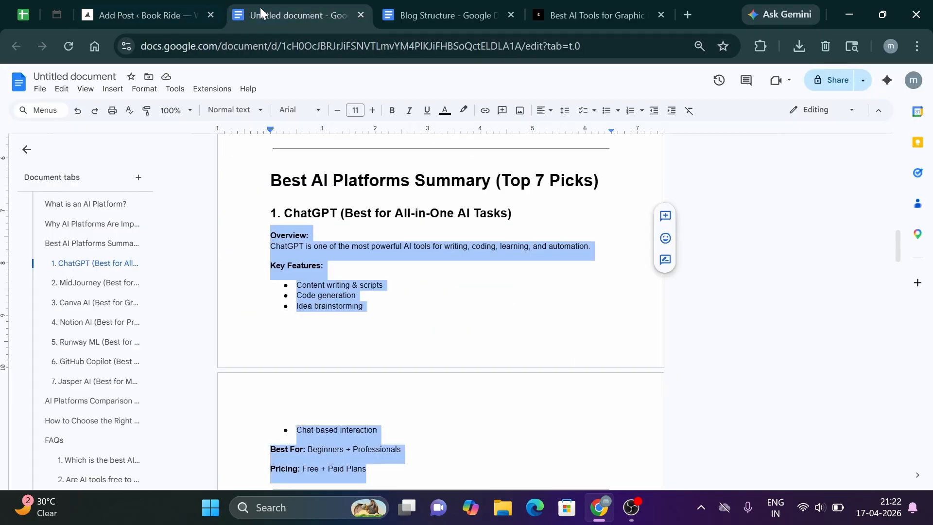
left_click(380, 430)
scroll(441, 311, "down", 7)
scroll(440, 311, "up", 2)
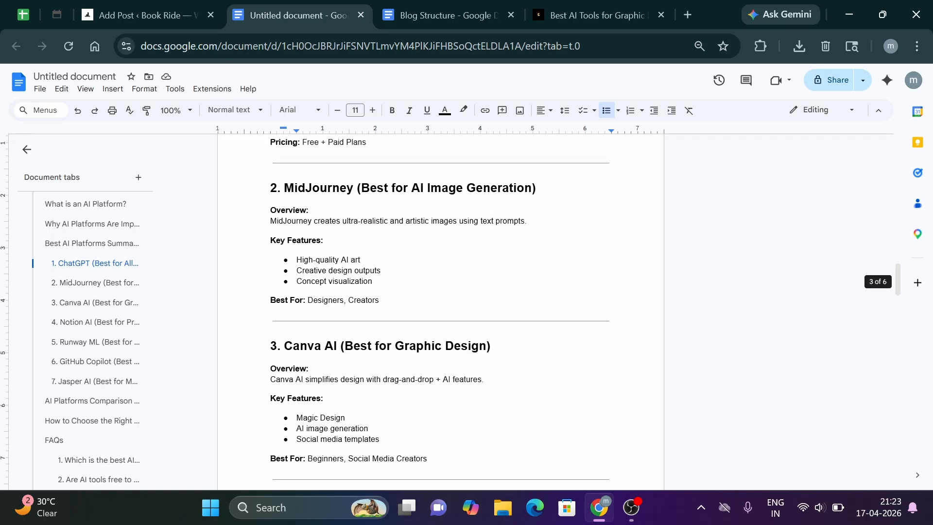
left_click(95, 283)
left_click_drag(270, 242, 486, 377)
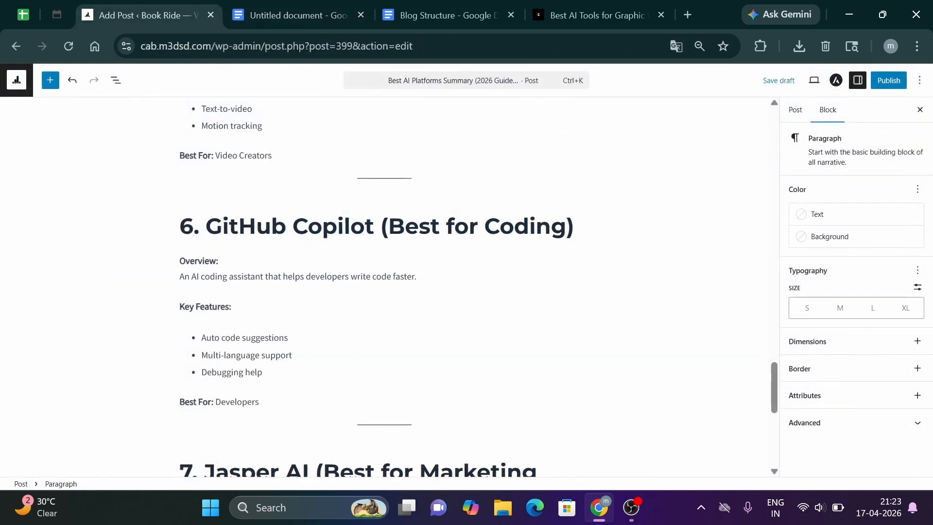
Change the "6. GitHub Copilot", "7. Jasper AI" and "5. Runway ML" headings to level H3
triple_click(256, 226)
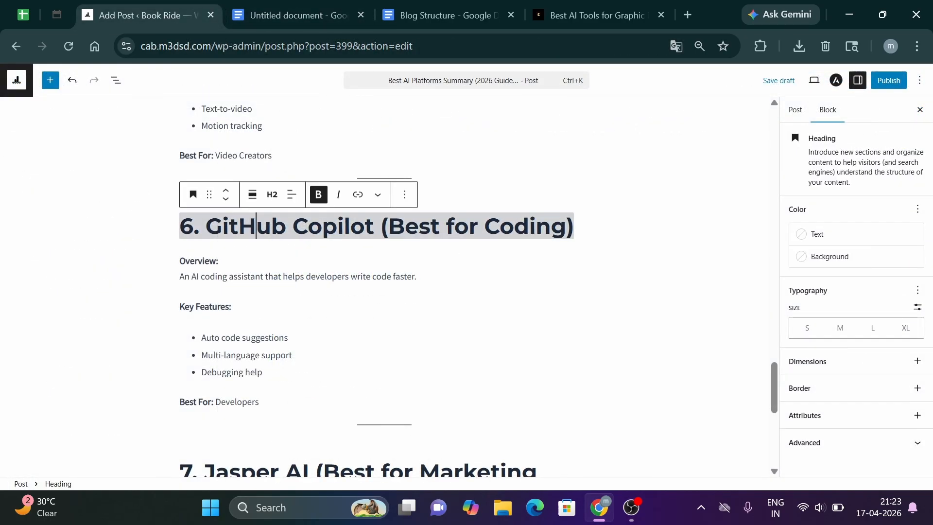
left_click(272, 195)
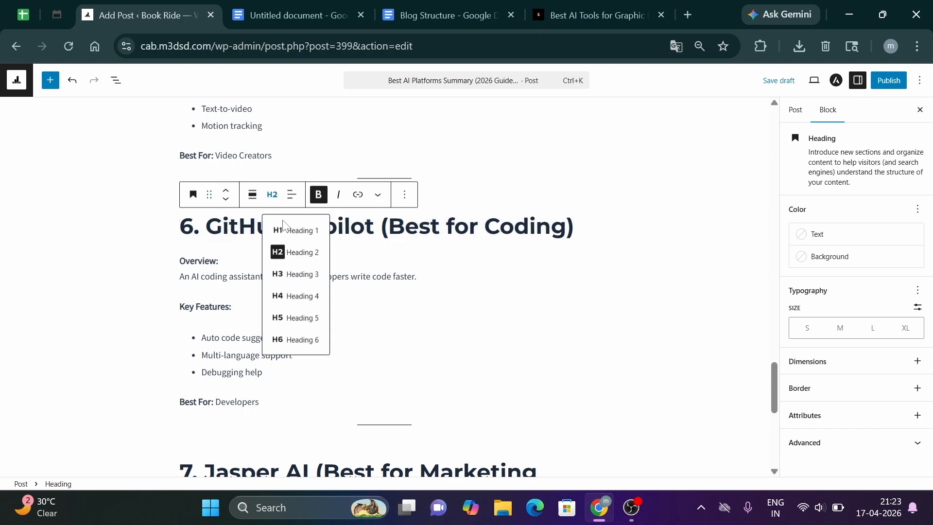
left_click(294, 275)
triple_click(273, 458)
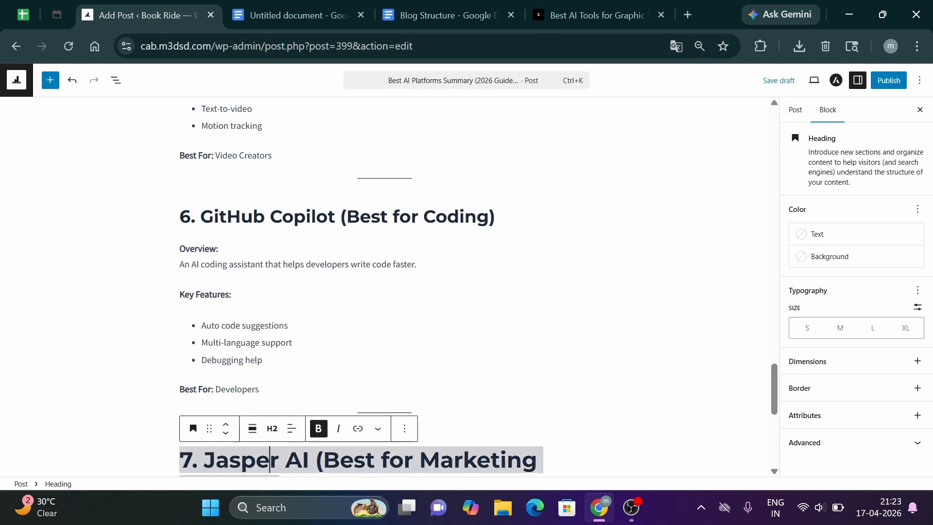
left_click(272, 426)
left_click(293, 328)
scroll(384, 291, "down", 1)
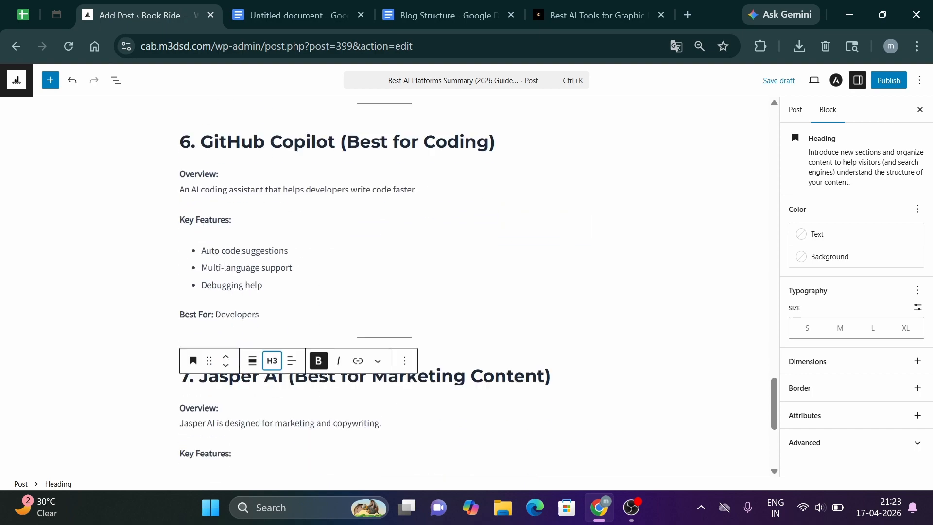
scroll(384, 291, "up", 8)
triple_click(284, 331)
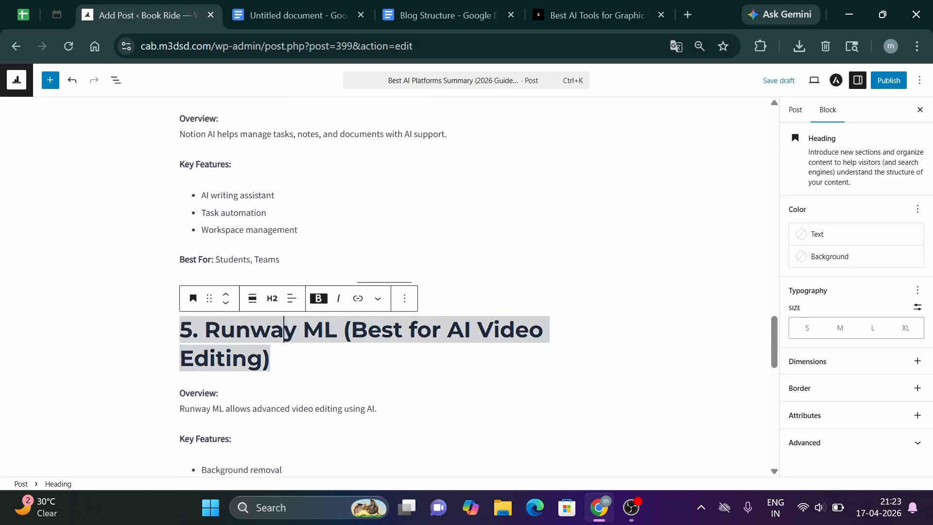
left_click(274, 301)
Copy the draft's "AI Platforms Comparison Table" title into a new paragraph at the end of the post's Jasper AI section
scroll(215, 343, "down", 6)
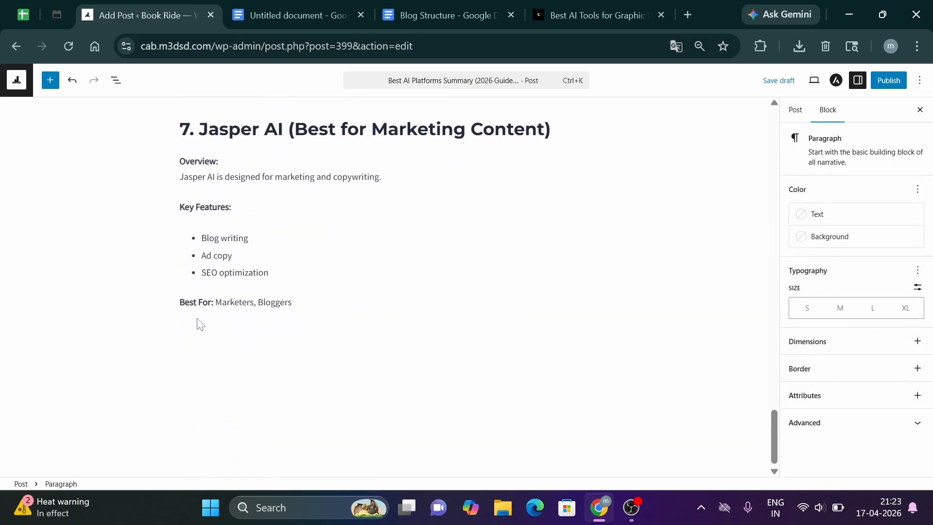
left_click(200, 324)
key("ctrl+Tab")
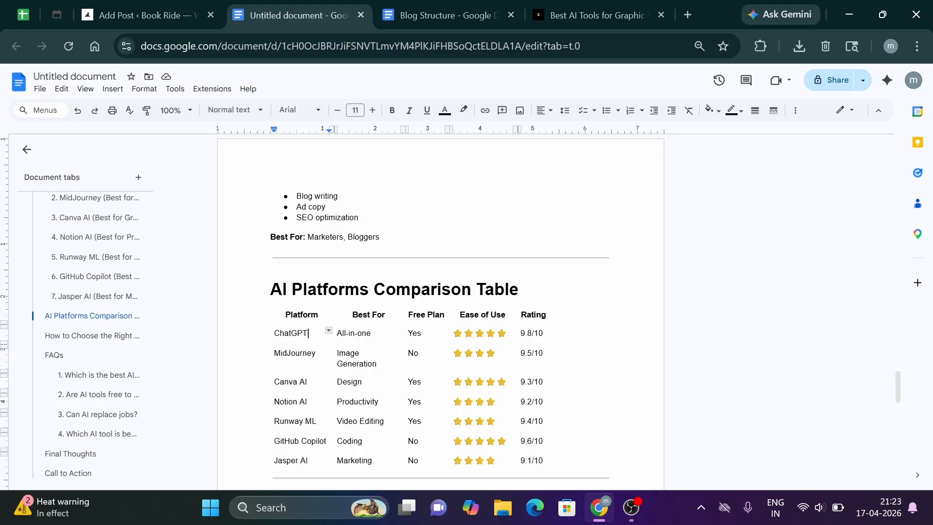
left_click_drag(270, 290, 519, 290)
key("ctrl+c")
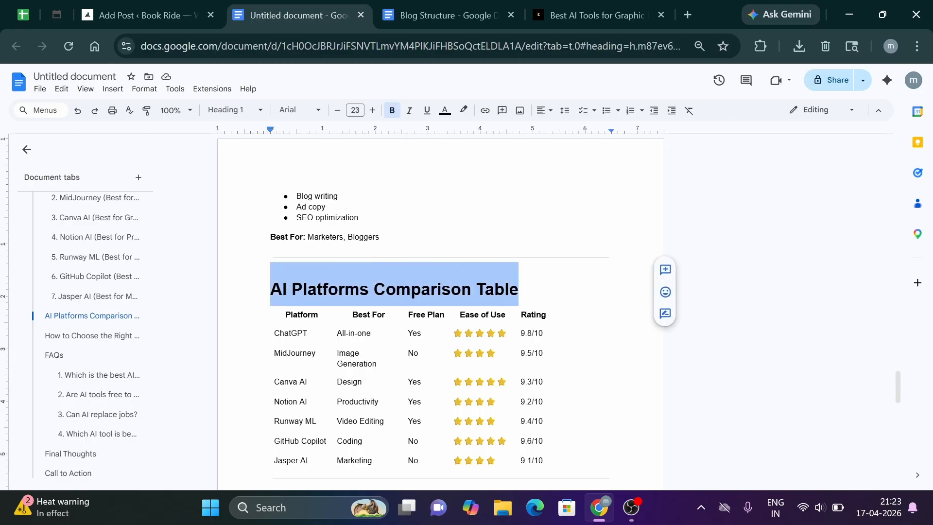
left_click(151, 10)
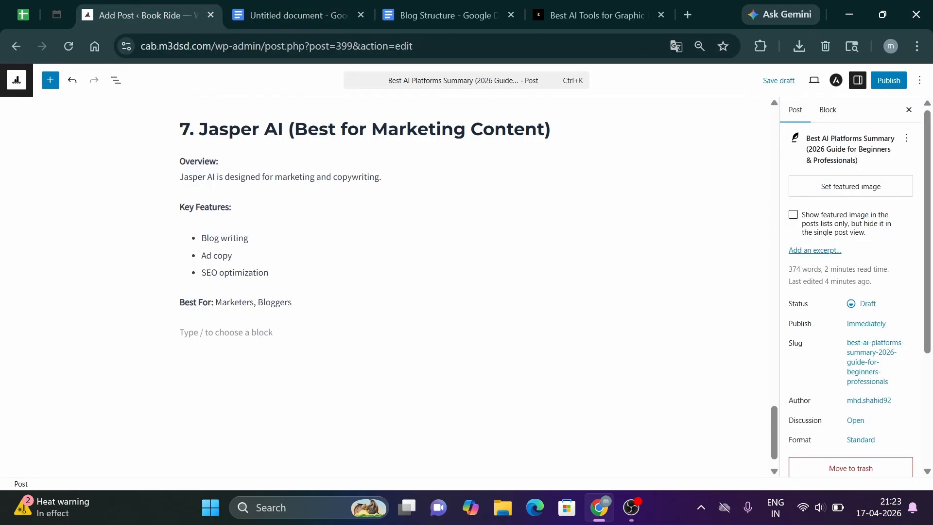
left_click(581, 330)
key("ctrl+v")
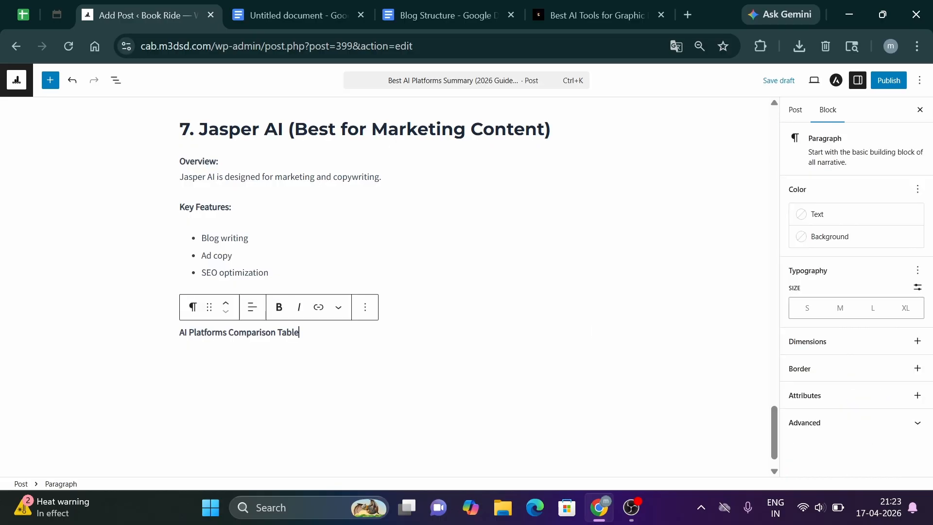
Convert the "AI Platforms Comparison Table" paragraph to an H2 heading and start a paragraph below it
left_click(193, 307)
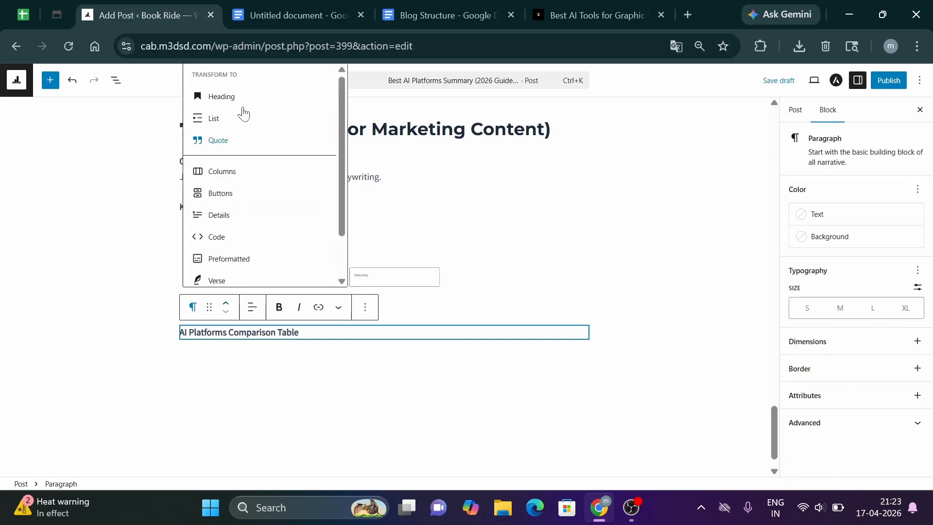
left_click(232, 97)
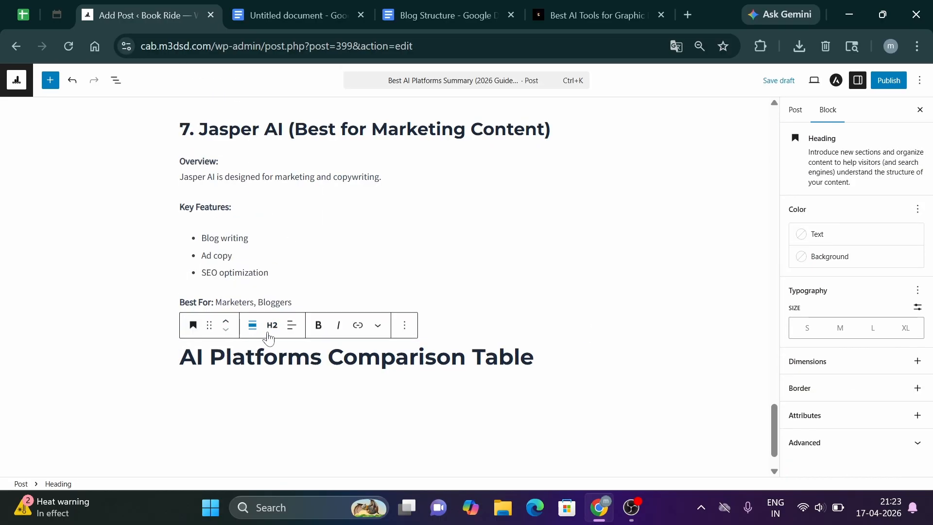
key("Return")
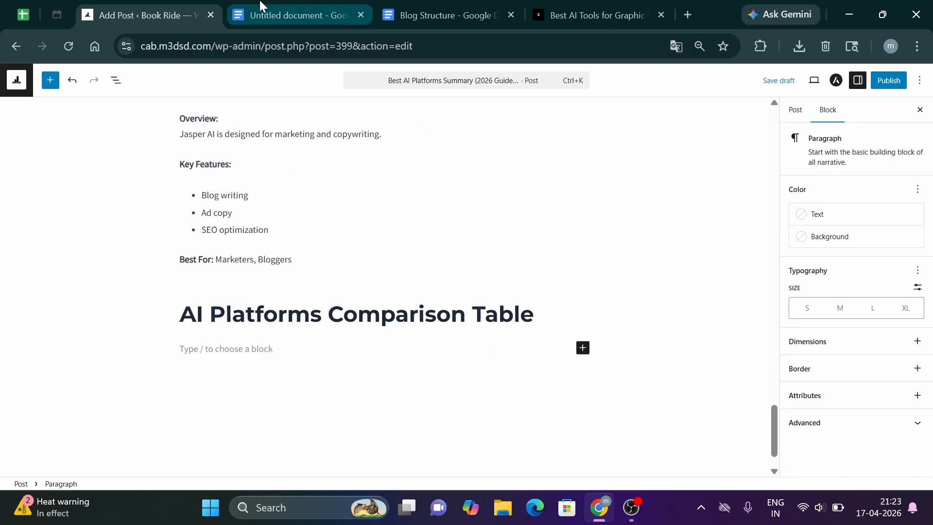
Copy the draft's whole platform comparison table, from the Platform header to the Jasper AI row, below the post's comparison heading
left_click(287, 15)
left_click_drag(286, 315, 554, 461)
key("ctrl+c")
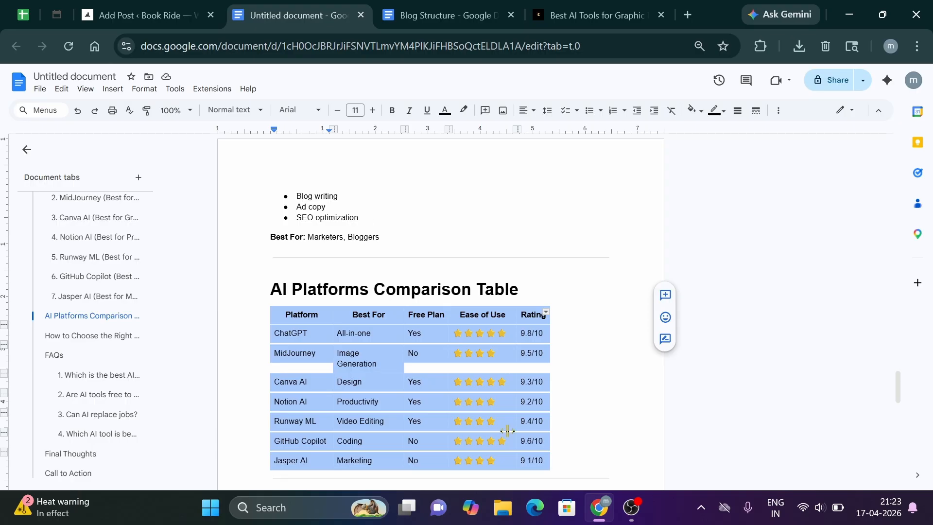
left_click(130, 15)
key("ctrl+v")
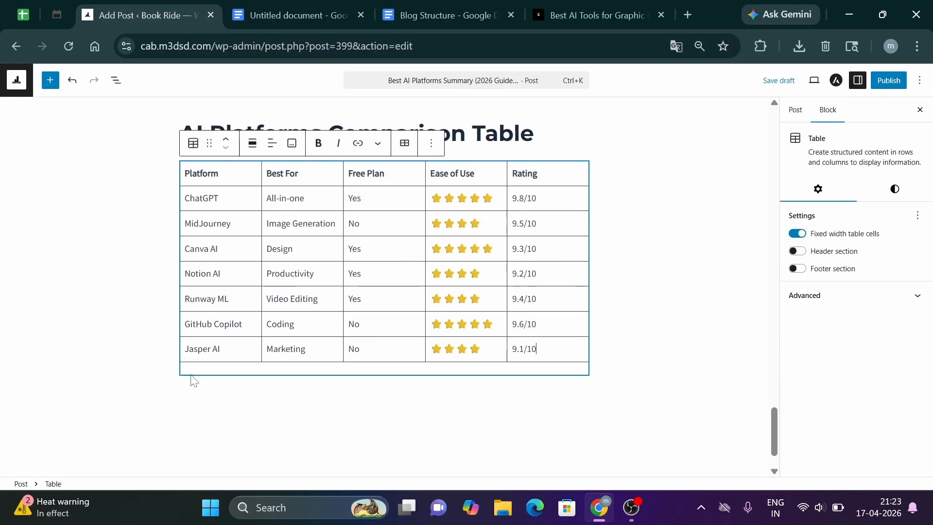
Apply the Stripes style to the comparison table and start an empty paragraph below it
left_click(192, 143)
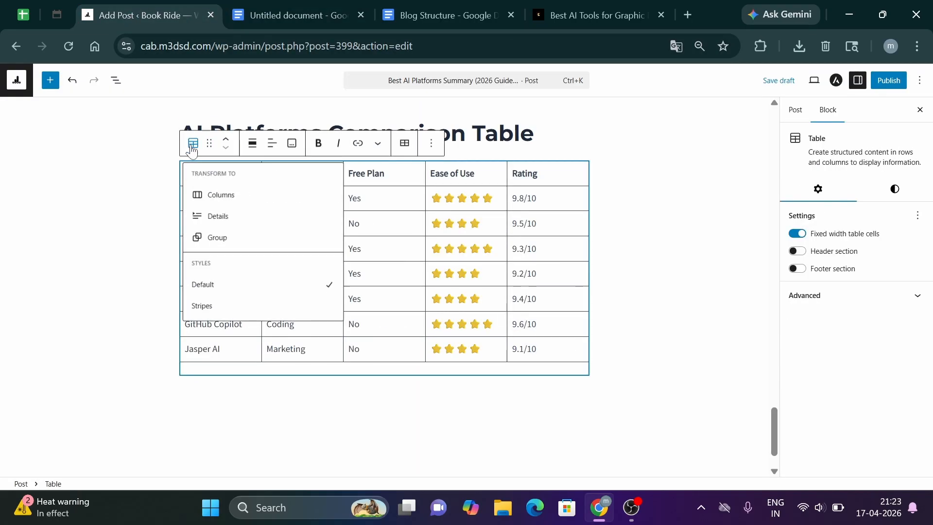
left_click(202, 311)
left_click(240, 399)
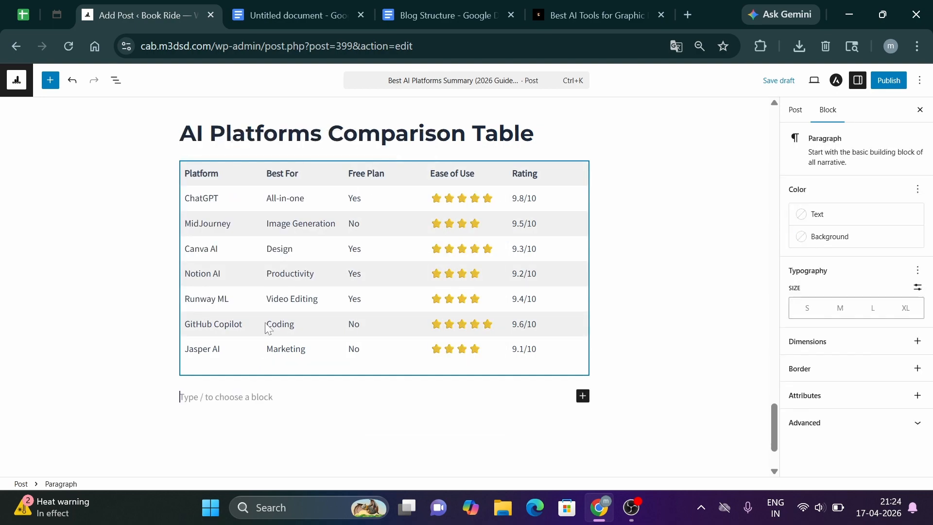
Review the post from its title onward and check the font sizes of the "Best AI Platforms Summary" and "1. ChatGPT" headings
scroll(270, 328, "up", 10)
scroll(306, 315, "up", 15)
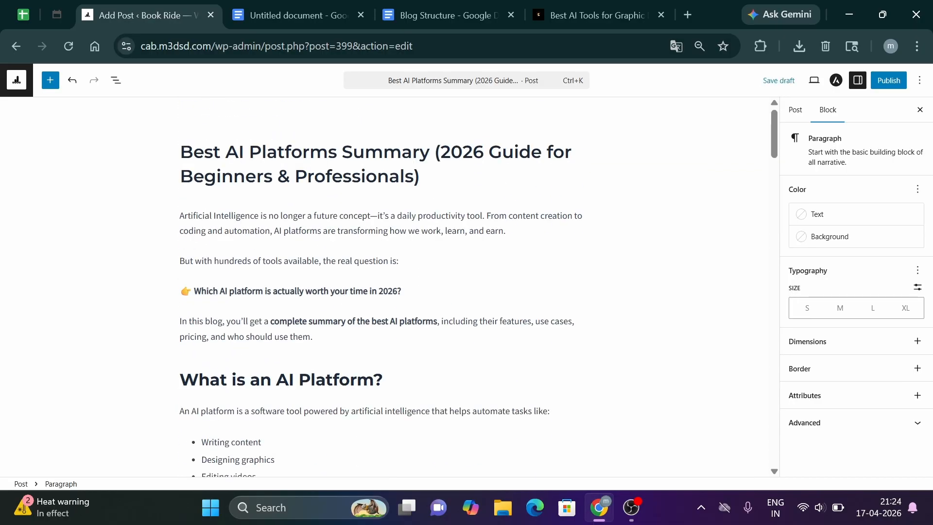
scroll(238, 194, "down", 10)
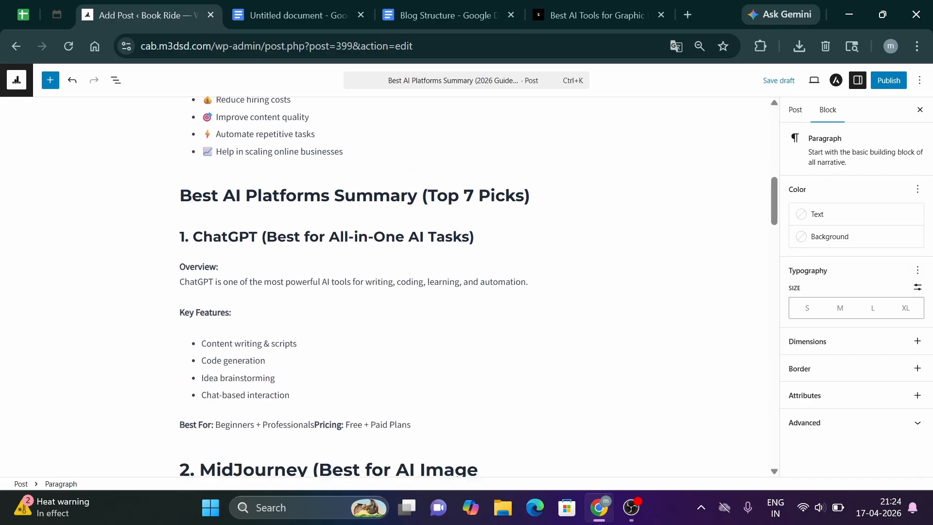
triple_click(191, 179)
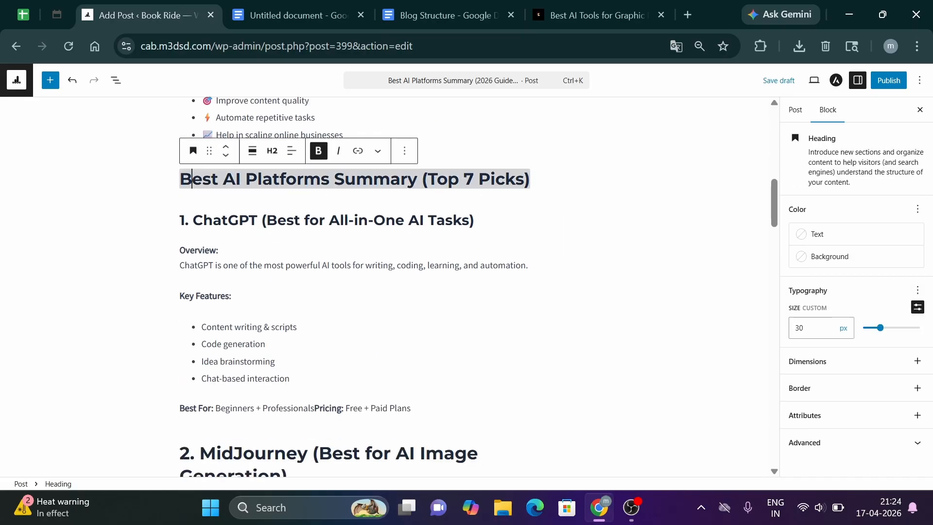
triple_click(203, 220)
Open the published "Top 10 AI Tools for Content Creation in 2025" article and examine its table of contents, section links and introduction
left_click(597, 23)
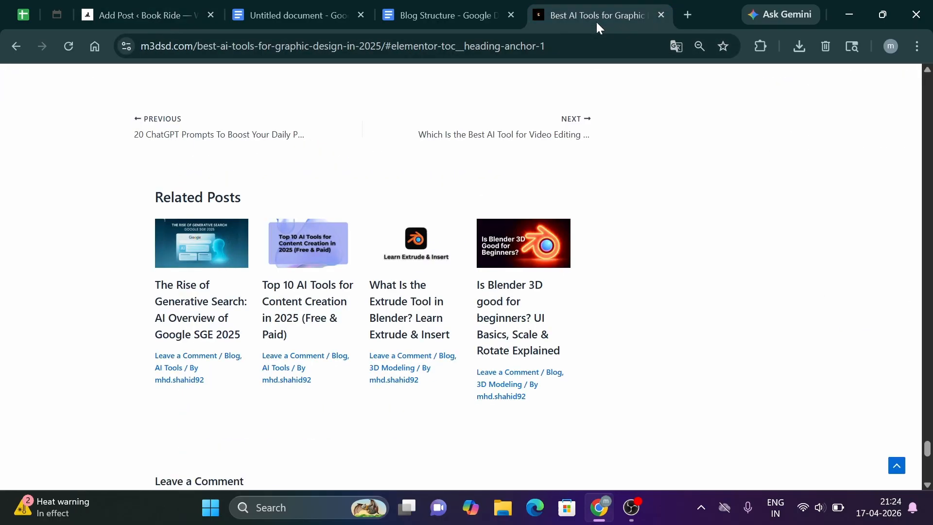
scroll(375, 167, "up", 4)
scroll(339, 323, "down", 2)
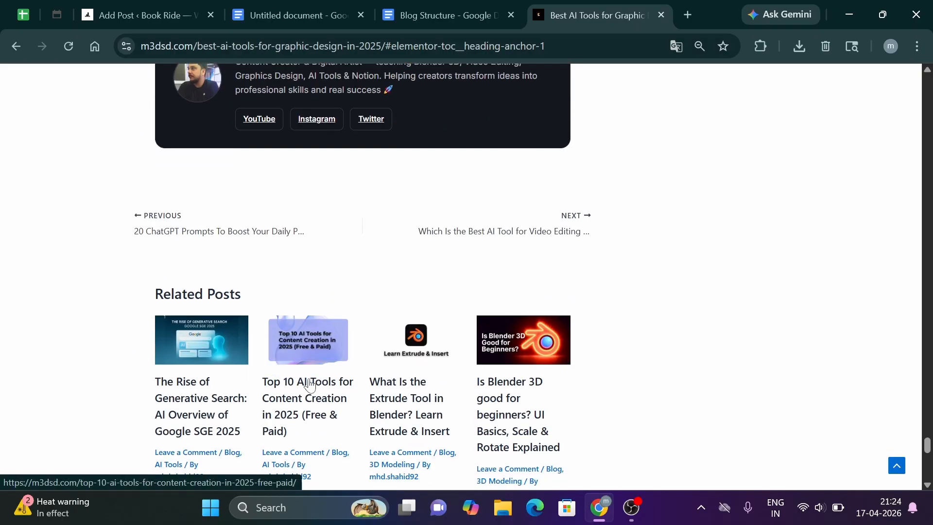
left_click(312, 384)
scroll(302, 309, "down", 10)
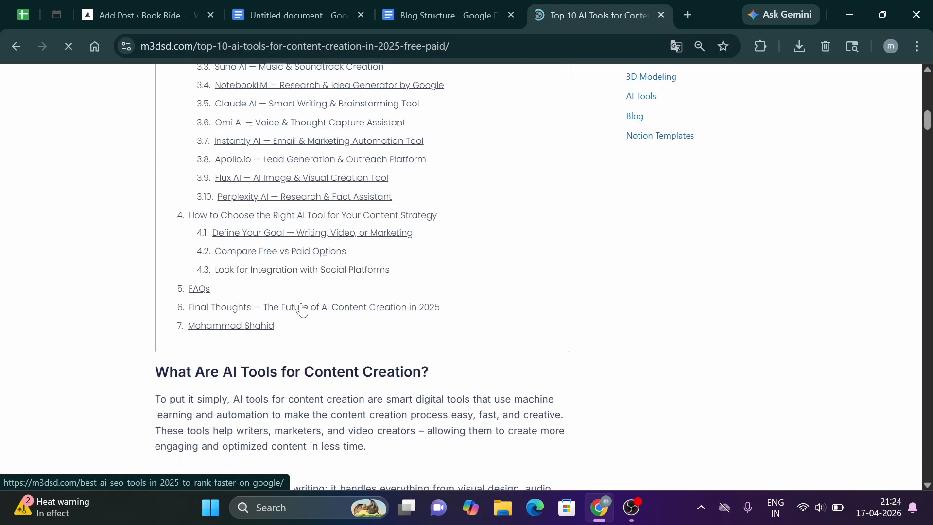
scroll(300, 310, "up", 8)
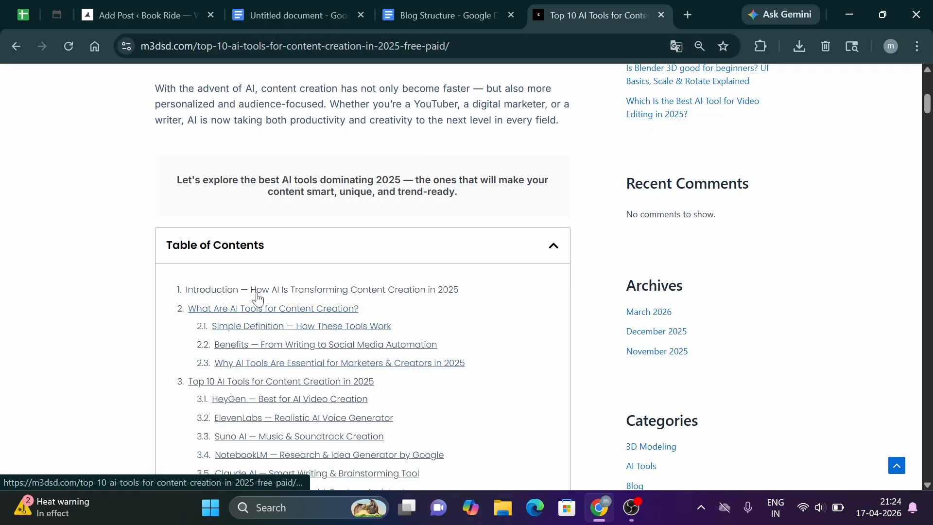
left_click(253, 308)
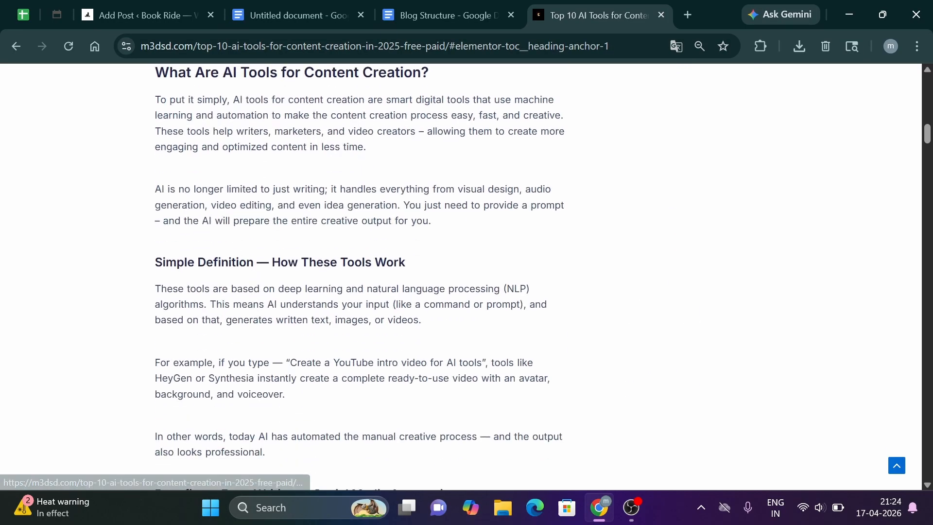
scroll(233, 349, "up", 12)
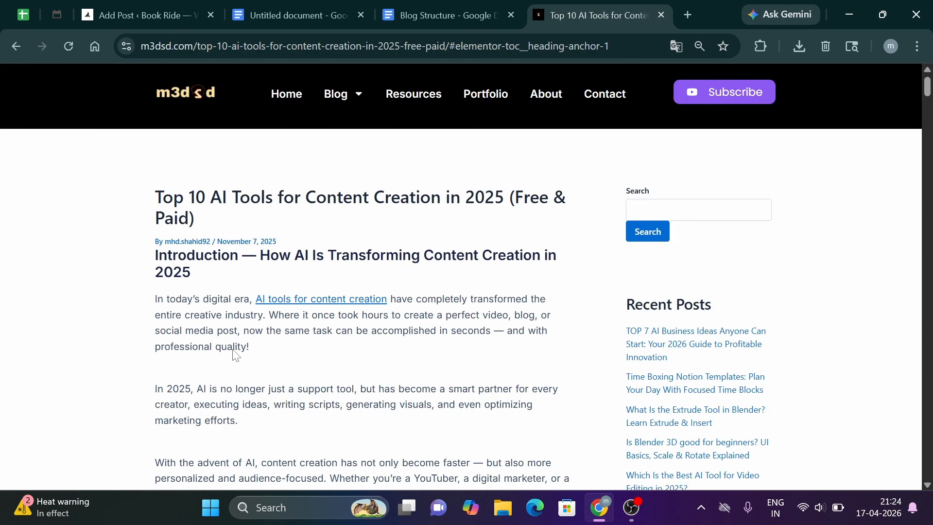
Read through the rest of the Google Docs draft, from the FAQs to Final Thoughts and Call to Action
left_click(163, 7)
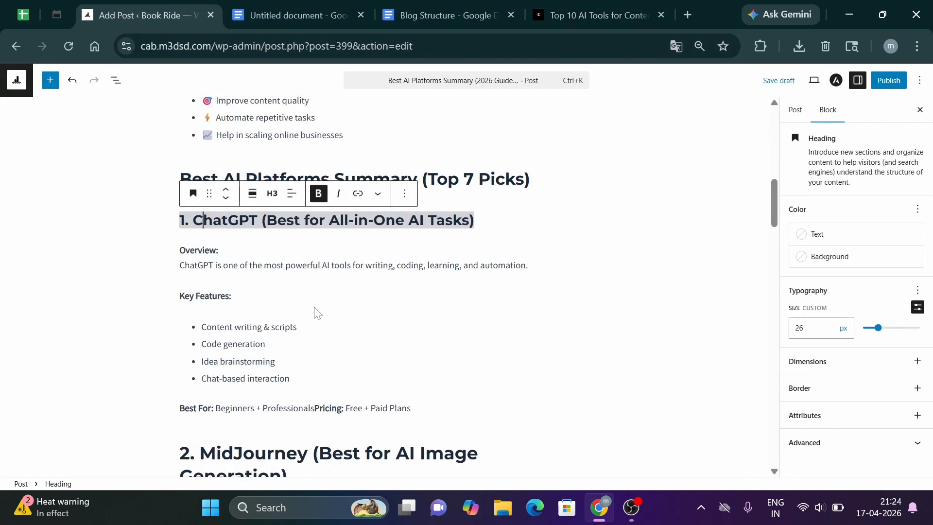
left_click(333, 7)
scroll(440, 340, "down", 5)
scroll(440, 310, "up", 3)
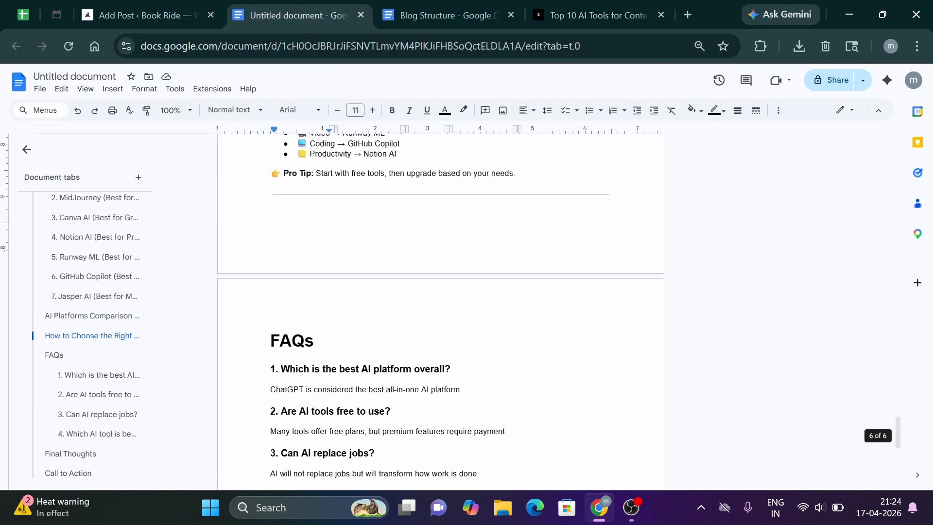
scroll(440, 310, "down", 7)
scroll(440, 311, "down", 2)
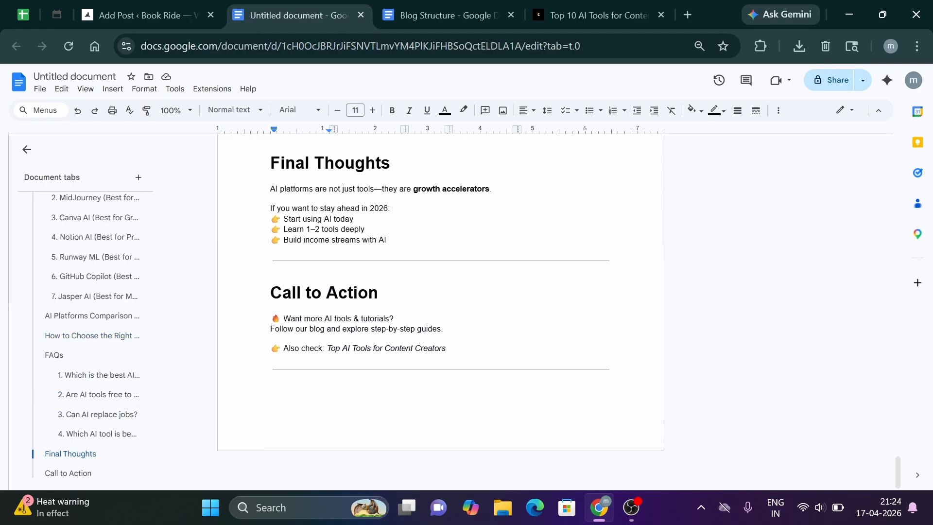
Return to the WordPress post and insert an empty paragraph directly below the "1. ChatGPT (Best for All-in-One AI Tasks)" heading
left_click(164, 7)
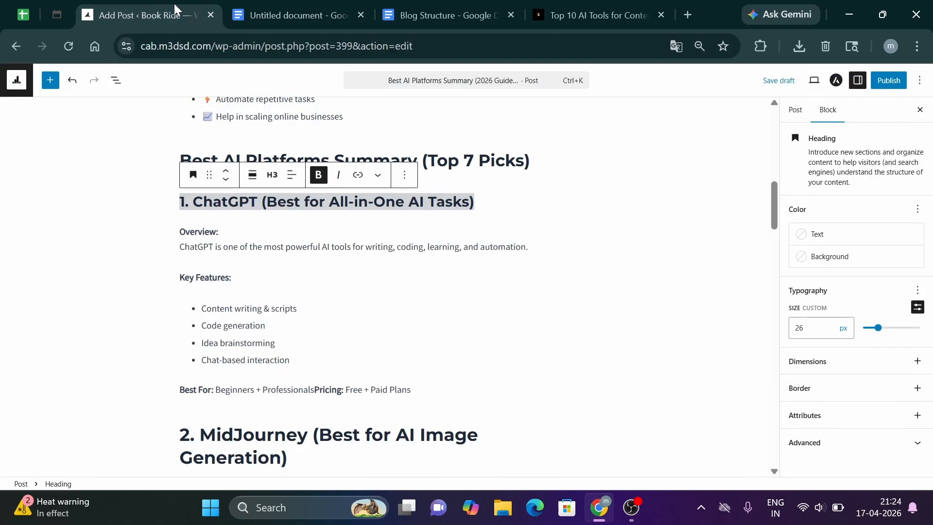
left_click(418, 309)
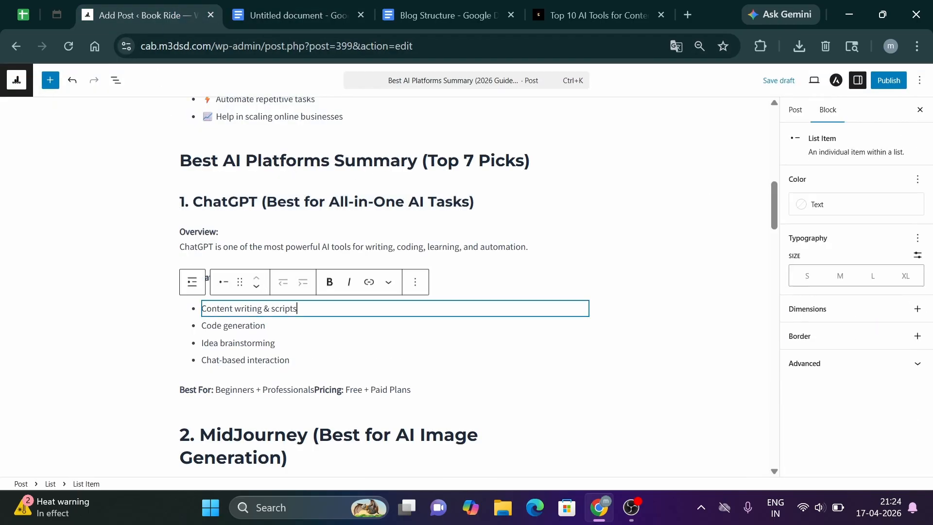
left_click(475, 206)
key("Return")
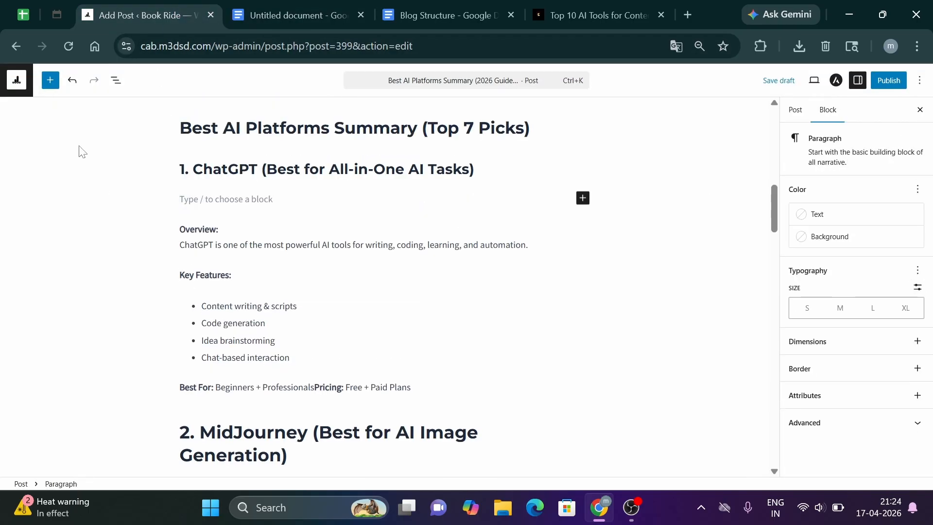
Add an image block below the "1. ChatGPT" heading and upload "The TOP 7 AI Business Ideas Anyone Can Start Right Now" from Downloads into it
left_click(51, 79)
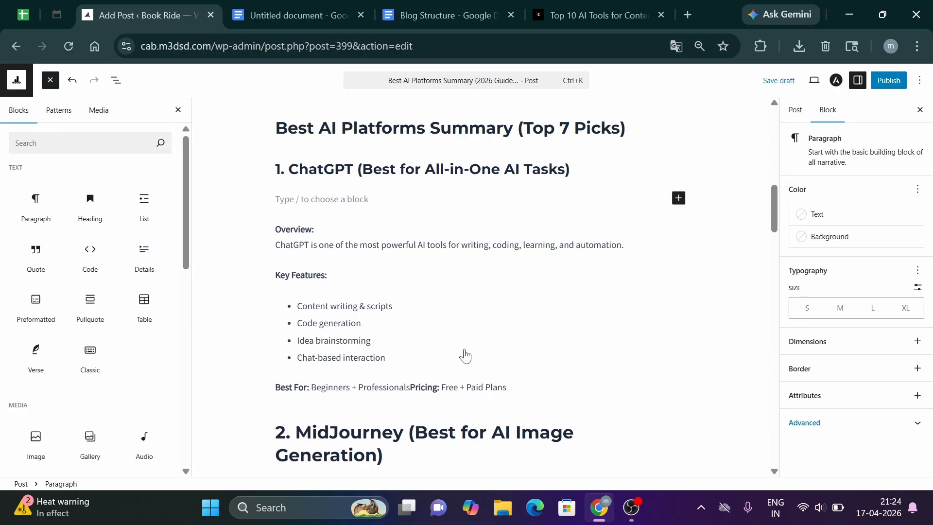
left_click_drag(35, 443, 455, 203)
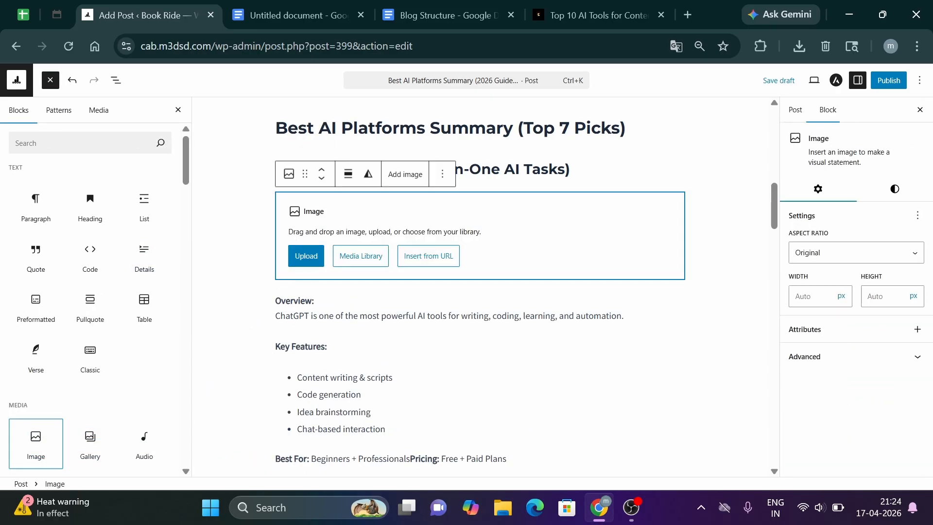
left_click(314, 256)
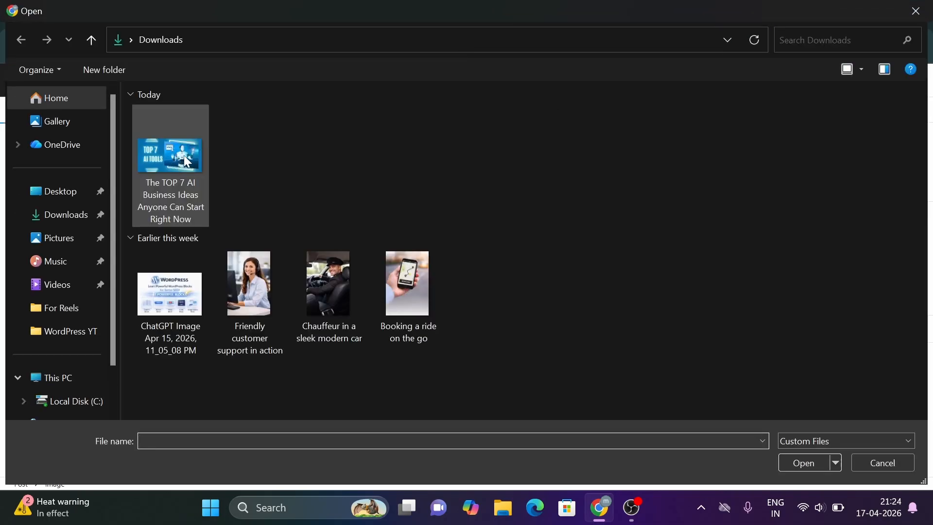
double_click(179, 156)
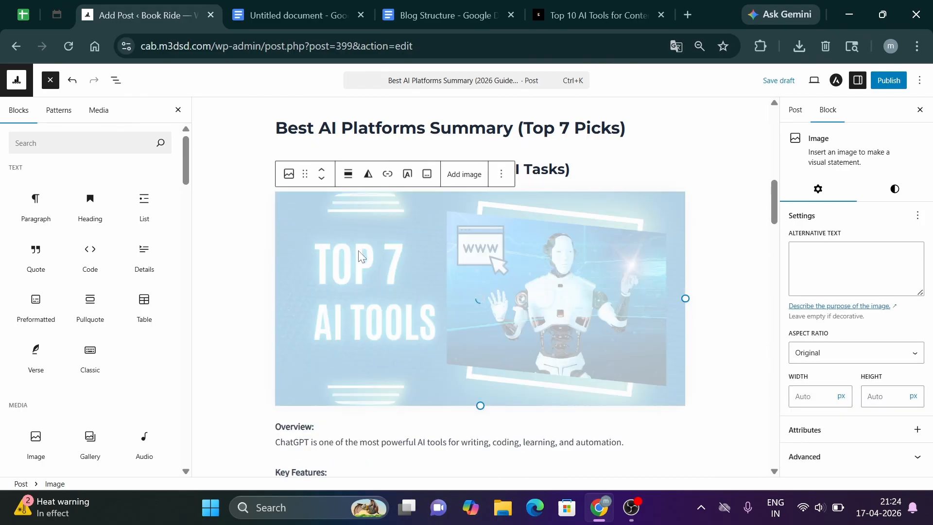
left_click(698, 315)
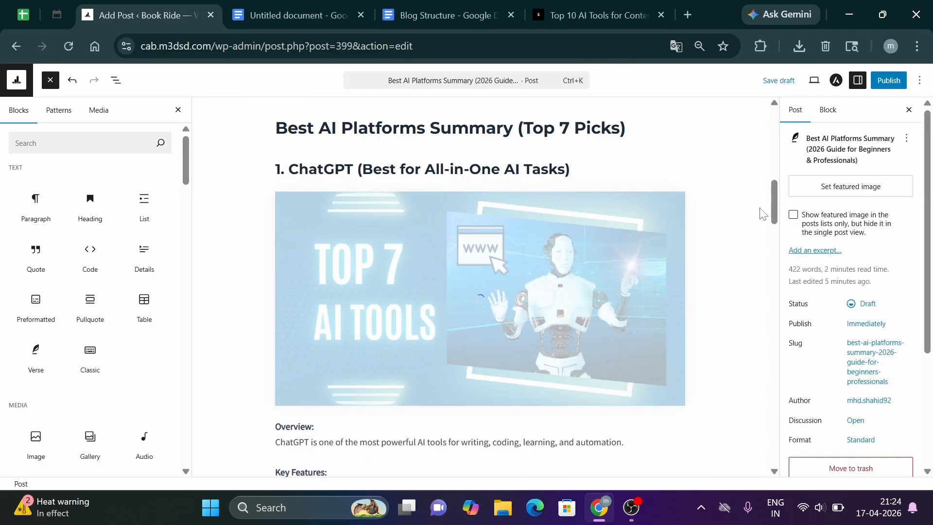
mouse_move(775, 204)
left_mouse_down()
mouse_move(779, 294)
mouse_move(774, 122)
mouse_move(782, 196)
left_mouse_up()
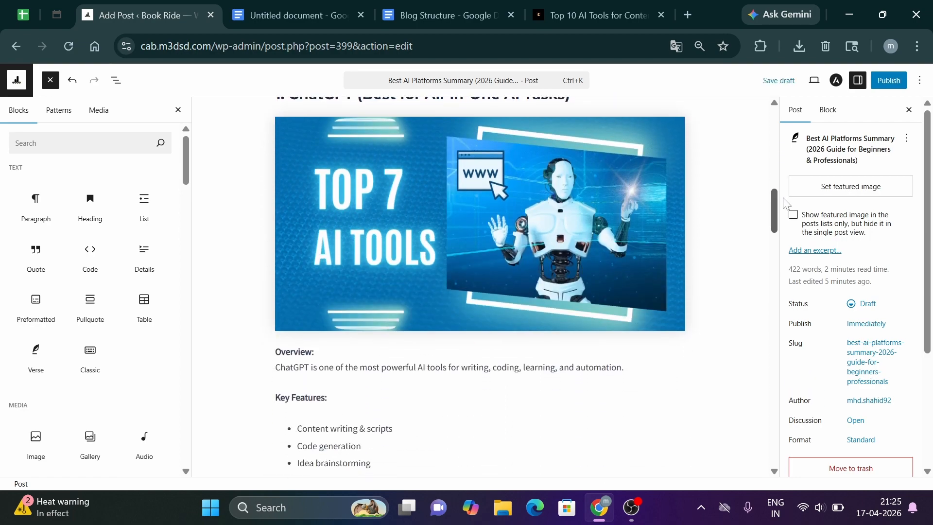
Open the m3dsd.com blog listing to examine how featured images appear on the post cards, and return to the WordPress post
left_click_drag(783, 198, 772, 110)
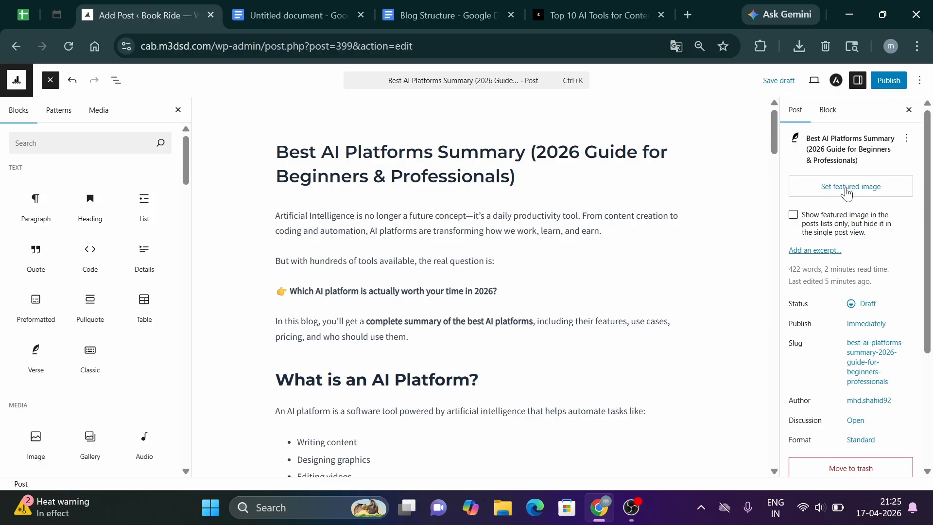
left_click(580, 16)
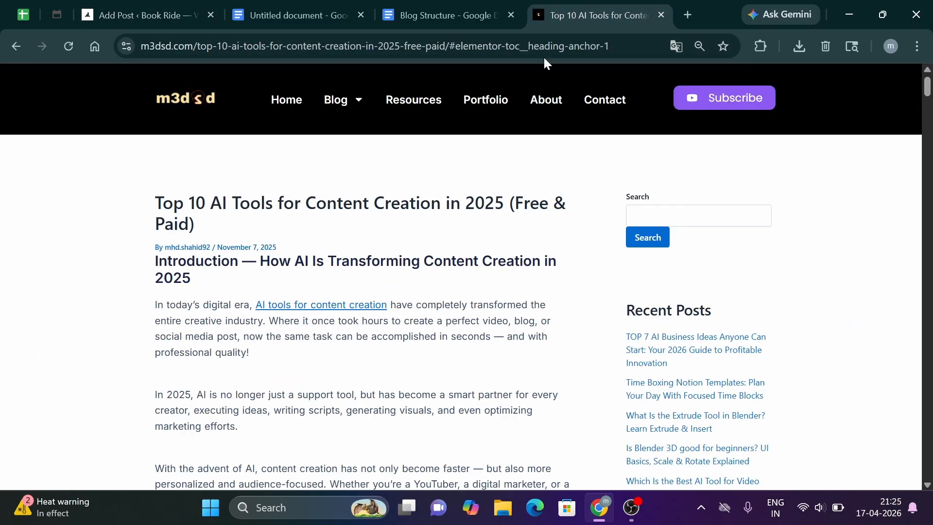
left_click(325, 103)
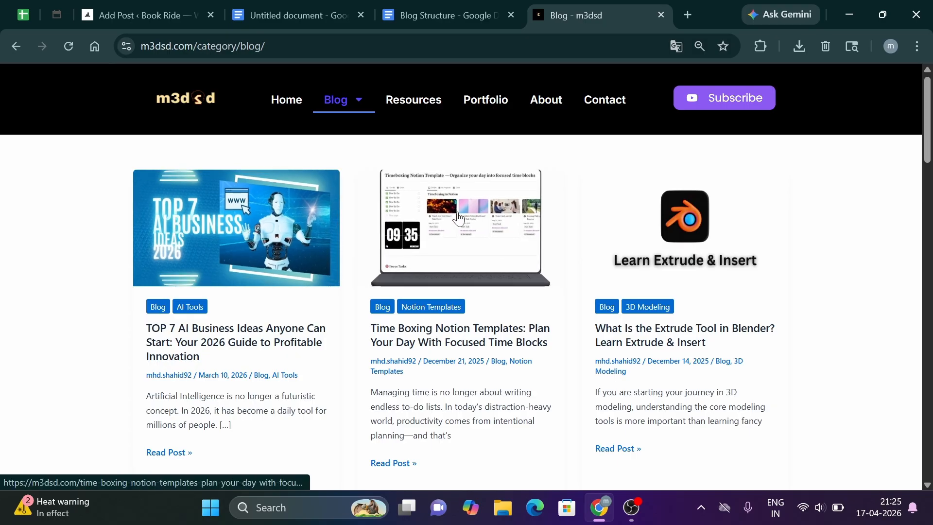
left_click(143, 14)
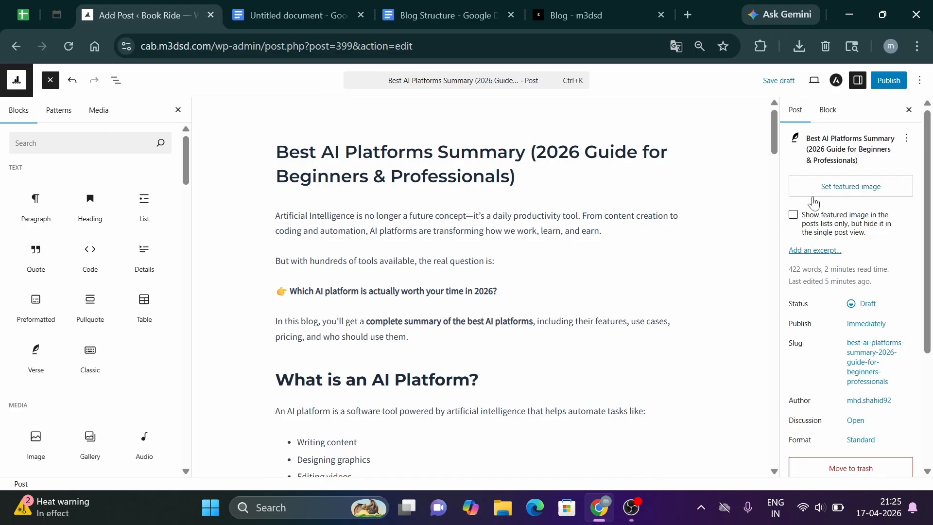
Set The-TOP-7-AI-Business-Ideas-Anyone-Can-Start-Right-Now-1.png from the media library as the featured image, with alt text "Top 7 Ai Tools"
left_click(847, 190)
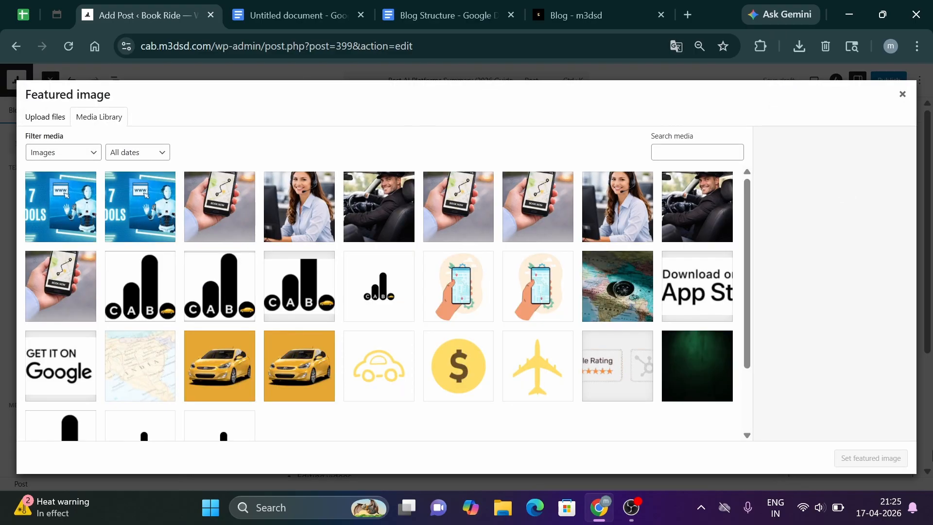
left_click(59, 217)
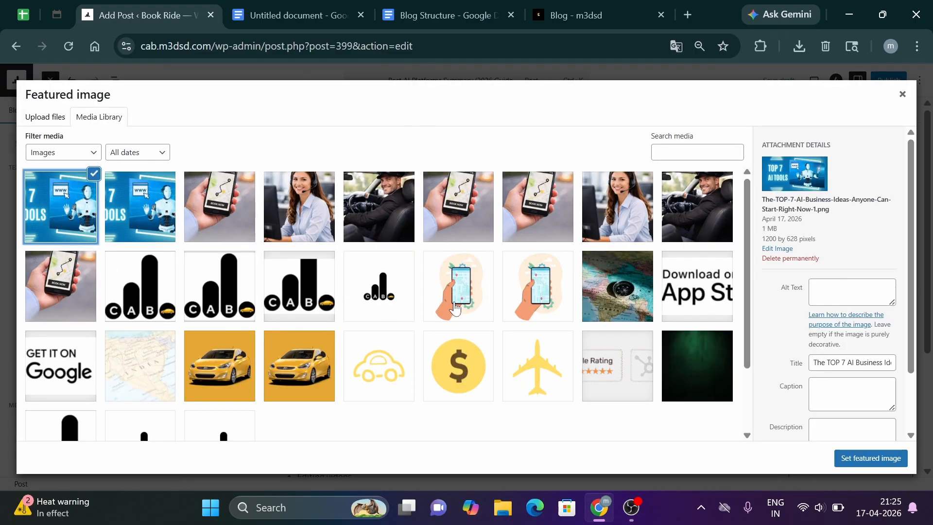
left_click(845, 291)
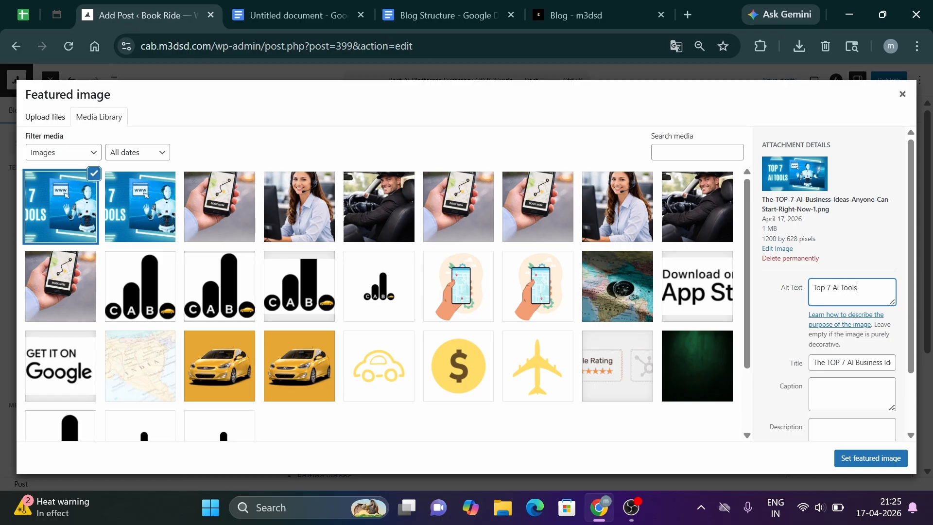
left_click(864, 457)
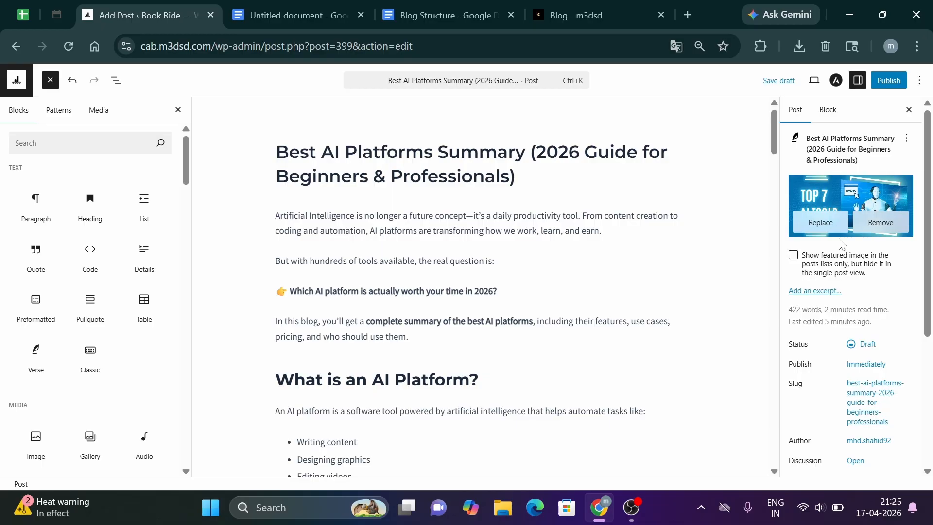
Check the post's category and tag settings, and publish the post immediately with public visibility
scroll(828, 343, "down", 5)
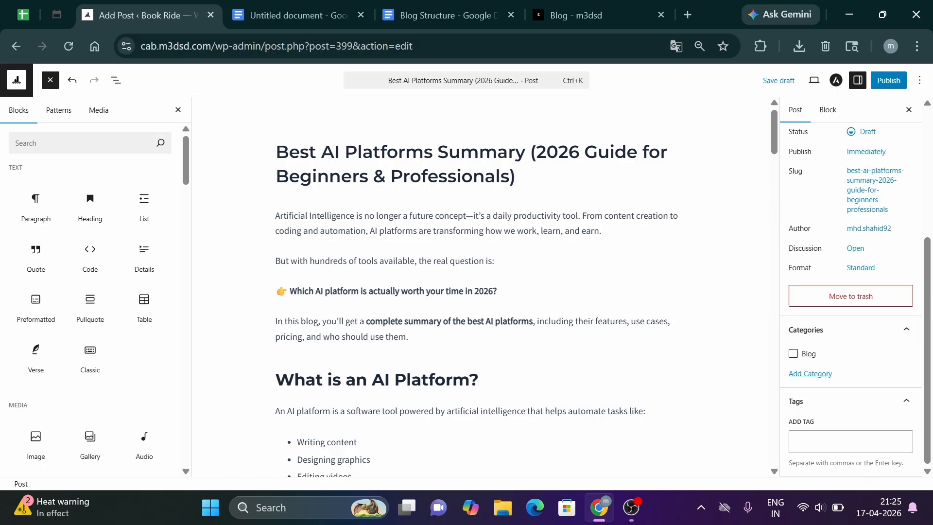
scroll(842, 372, "up", 5)
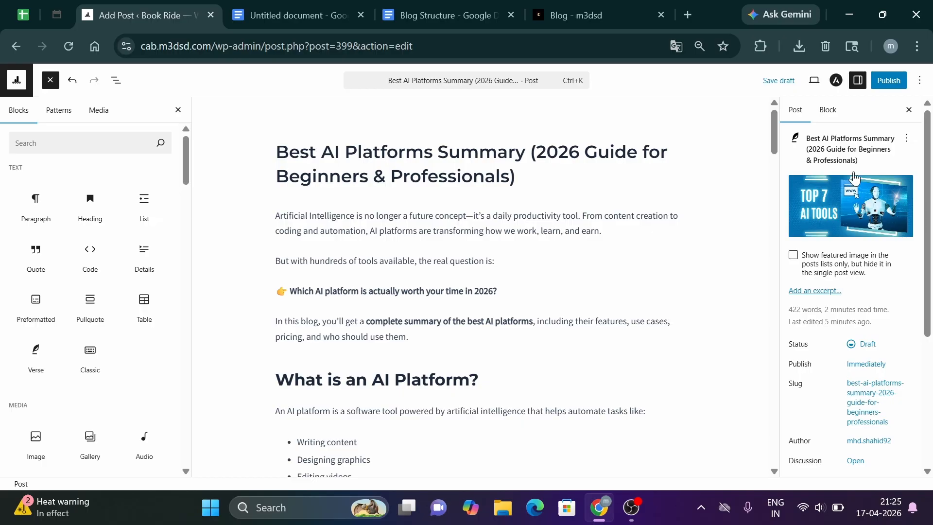
left_click(889, 83)
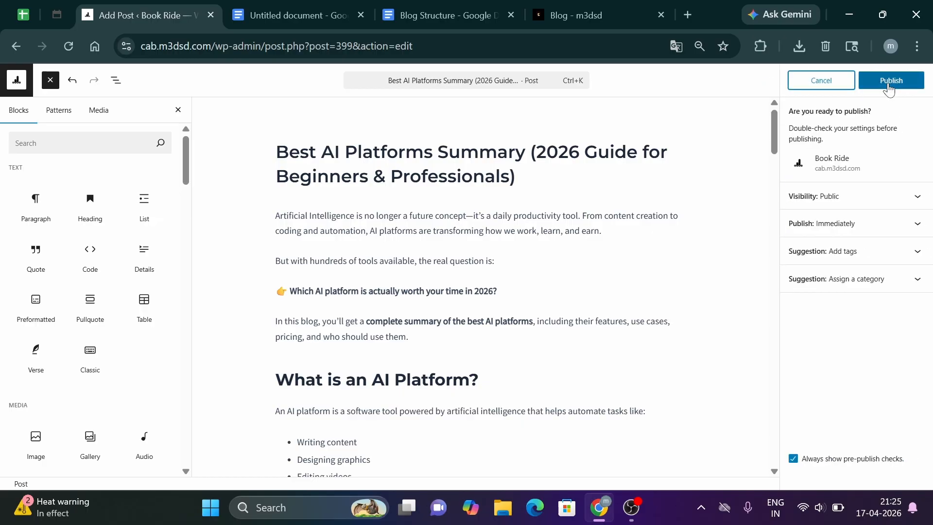
left_click(889, 84)
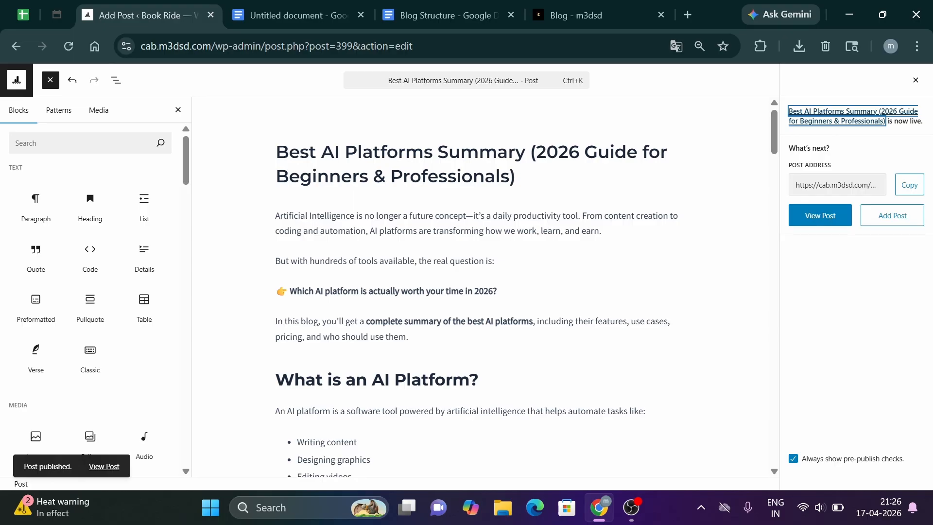
View the published post on the live site and check its content from the title down to the MidJourney section
left_click(823, 215)
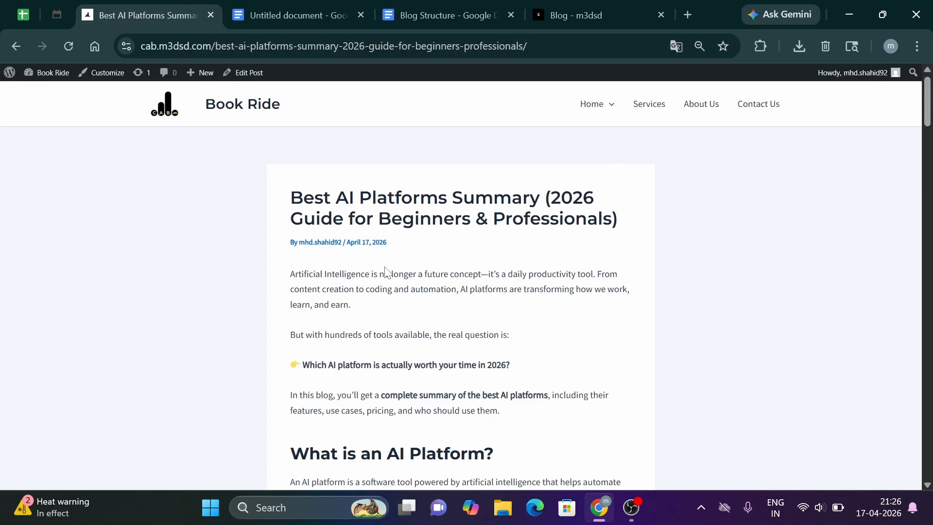
scroll(388, 282, "down", 20)
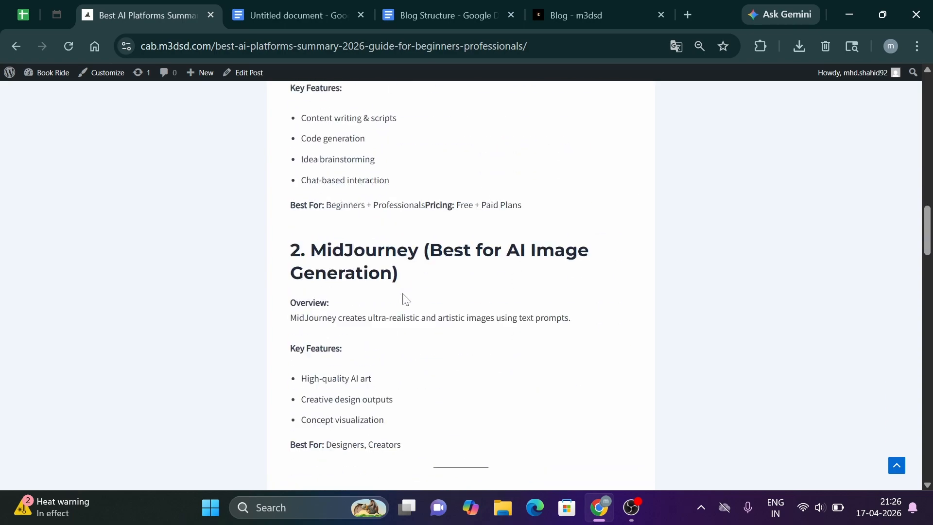
scroll(403, 297, "up", 20)
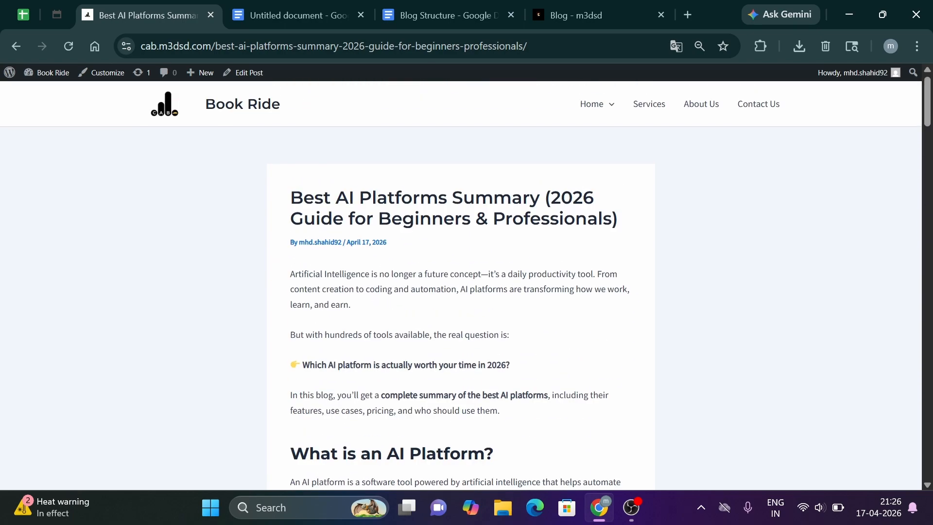